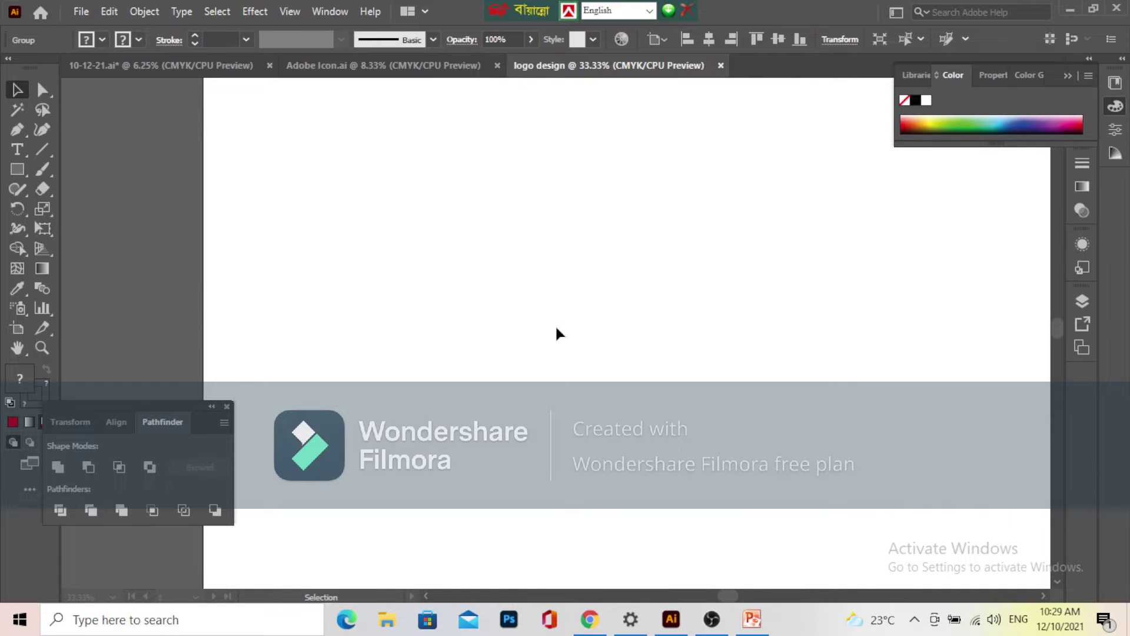
- Move the striped AKASH GRAPHICS DESIGN artwork so it sits fully within the artboard's width, and deselect it
scroll(518, 329, down, 2)
drag(511, 327, 622, 392)
scroll(626, 365, down, 1)
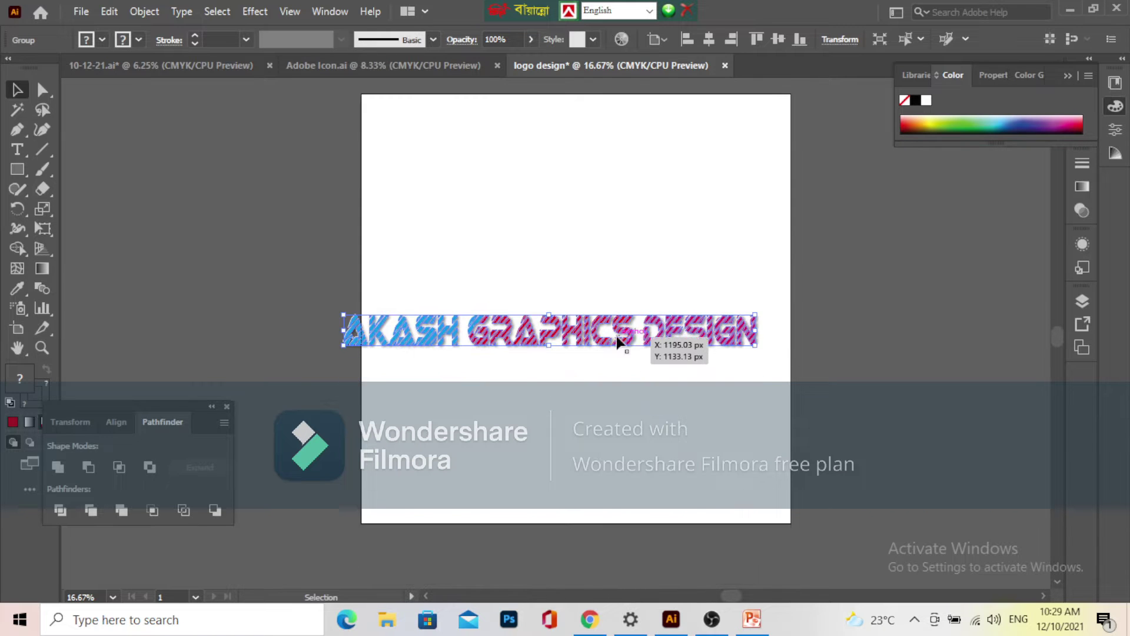
scroll(613, 338, down, 1)
scroll(601, 337, up, 1)
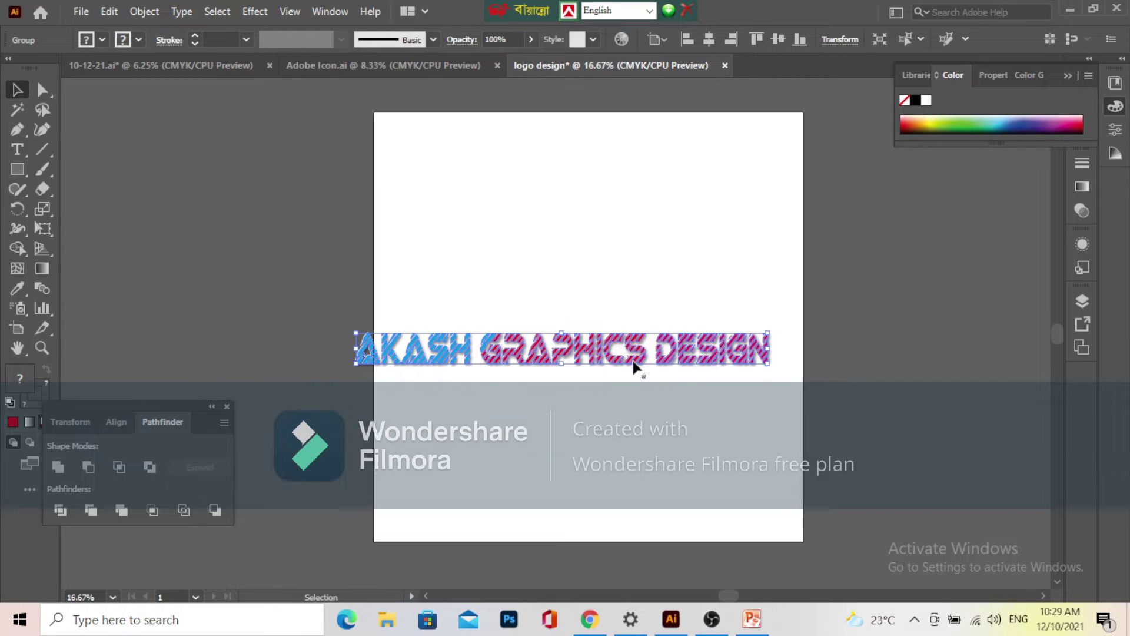
scroll(633, 361, up, 1)
scroll(673, 371, down, 1)
scroll(693, 327, up, 1)
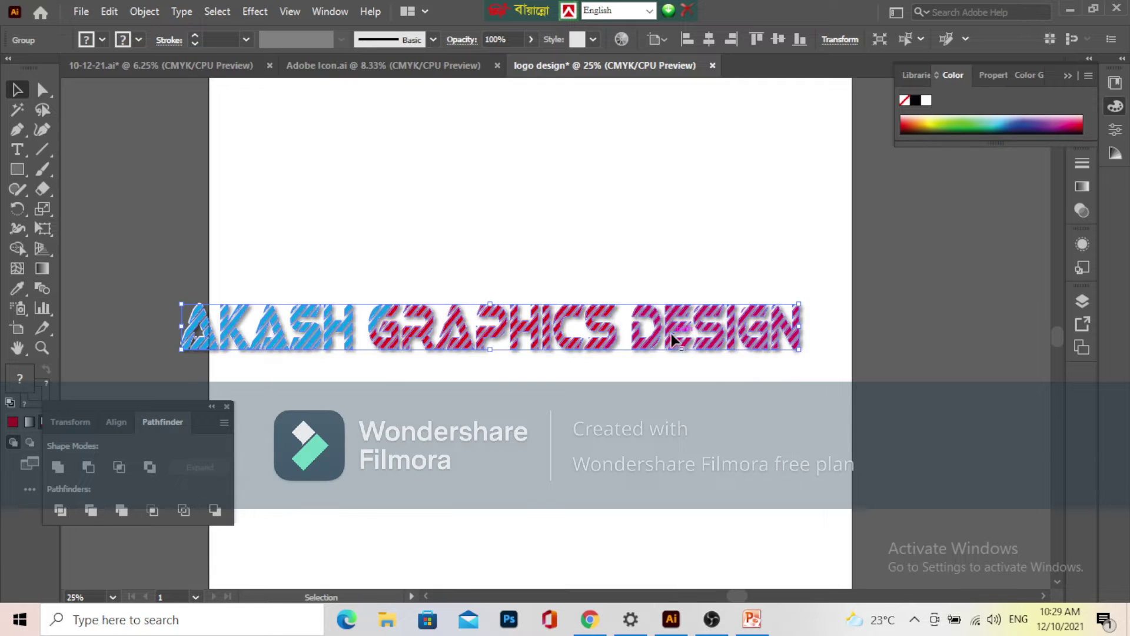
drag(672, 339, 710, 331)
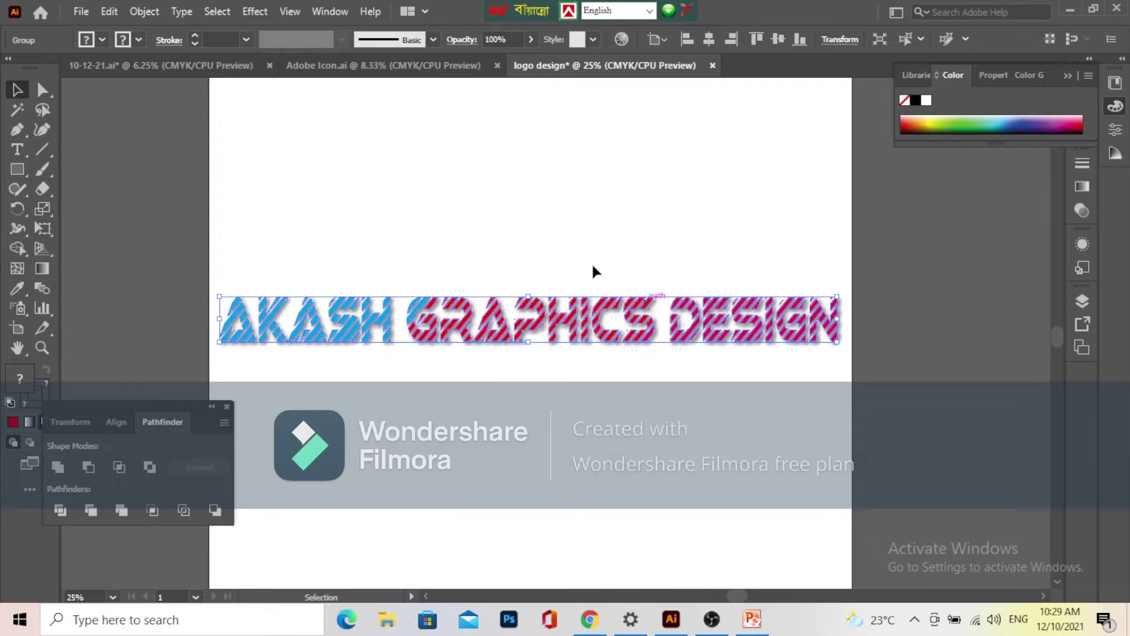
click(530, 222)
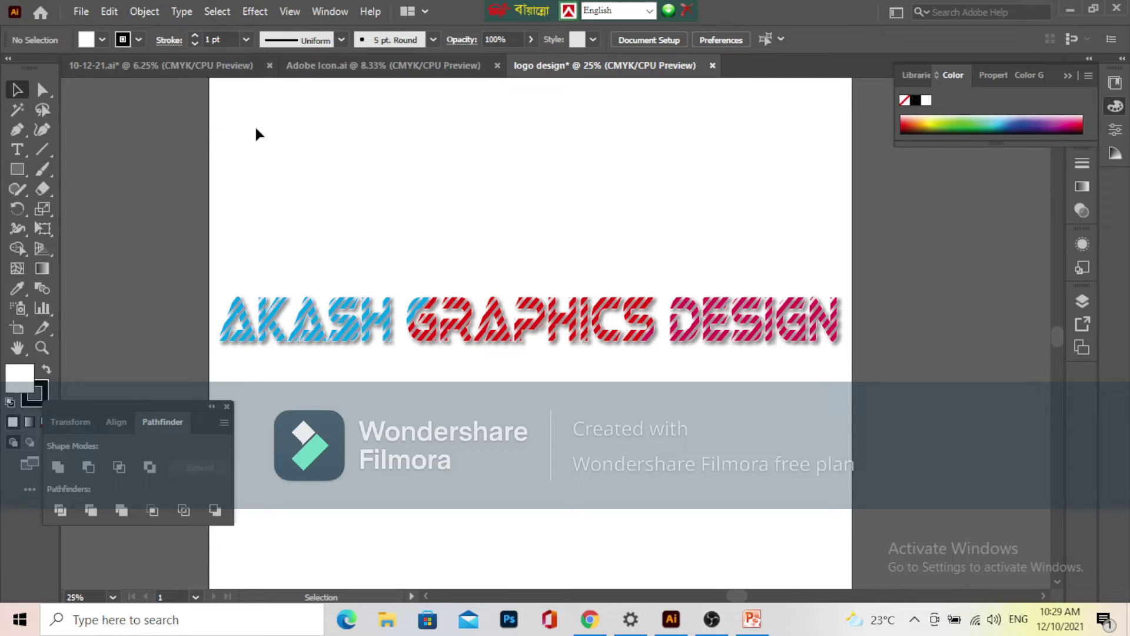
- Switch to the 10-12-21.ai document and bring its empty artboard into close view
click(190, 68)
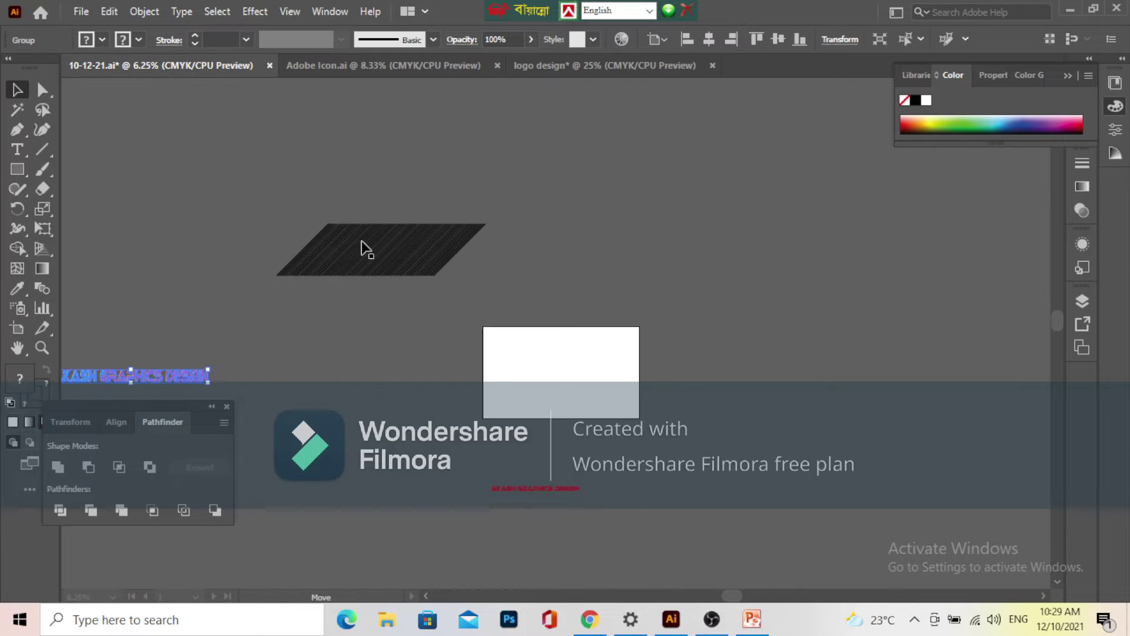
scroll(577, 353, down, 1)
scroll(559, 354, up, 3)
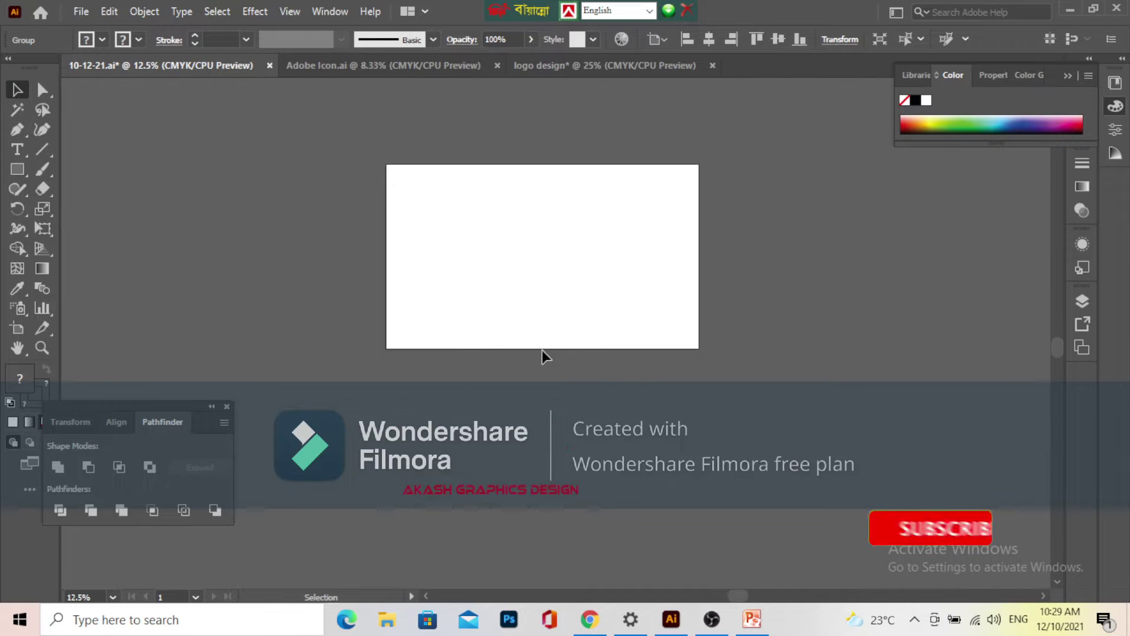
scroll(518, 282, up, 1)
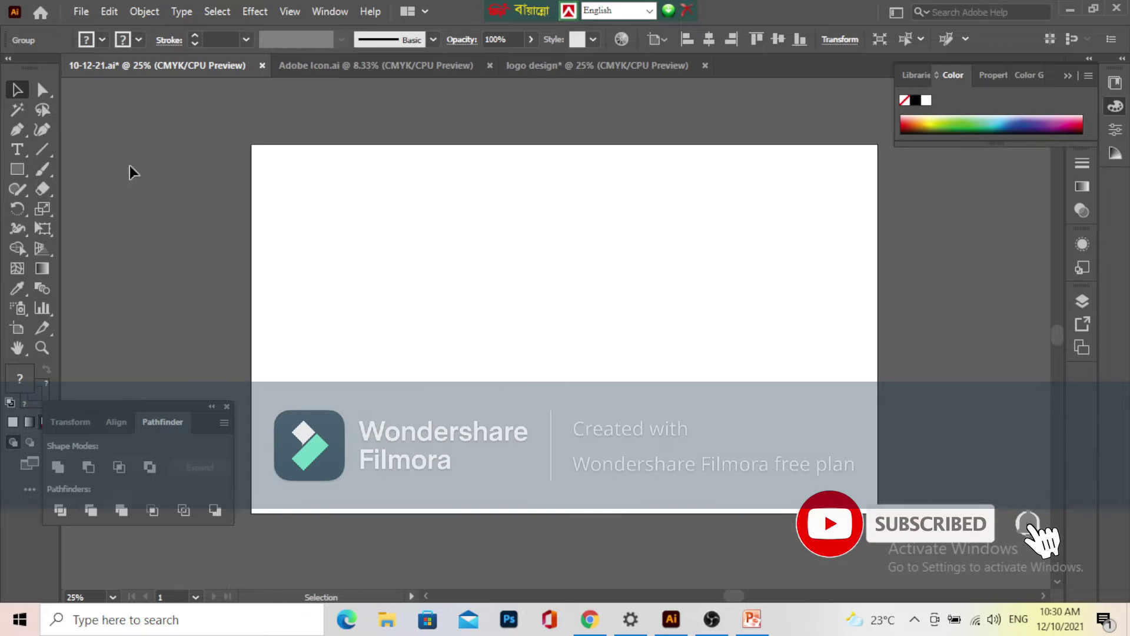
- Place a point text on the artboard, enlarge it to about 252 pt and shift it fully onto the artboard
click(24, 150)
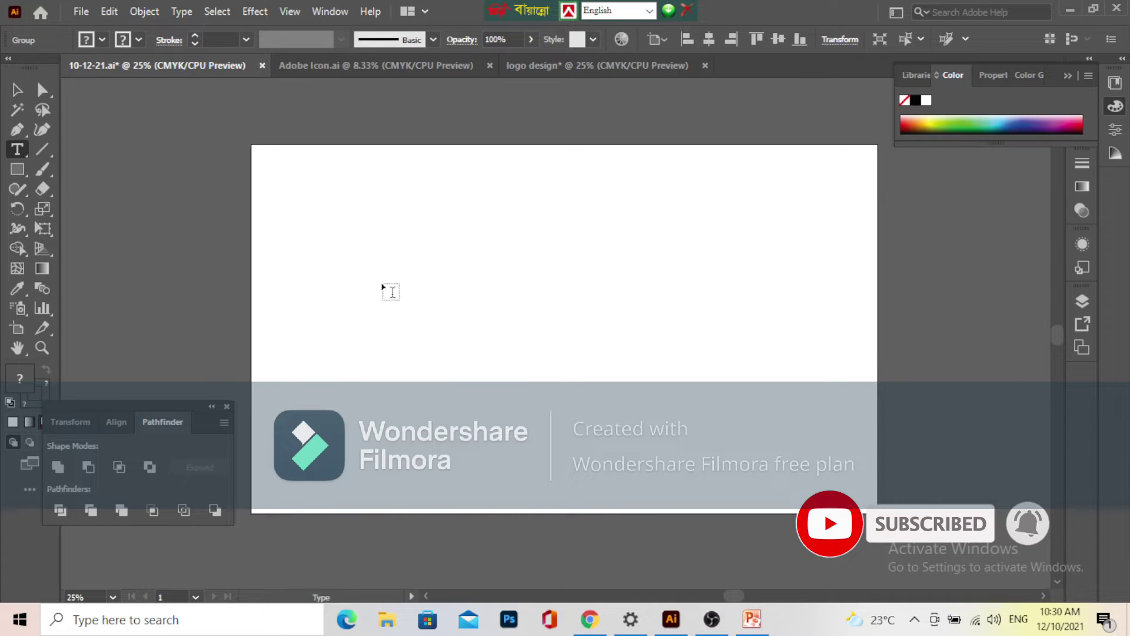
click(445, 331)
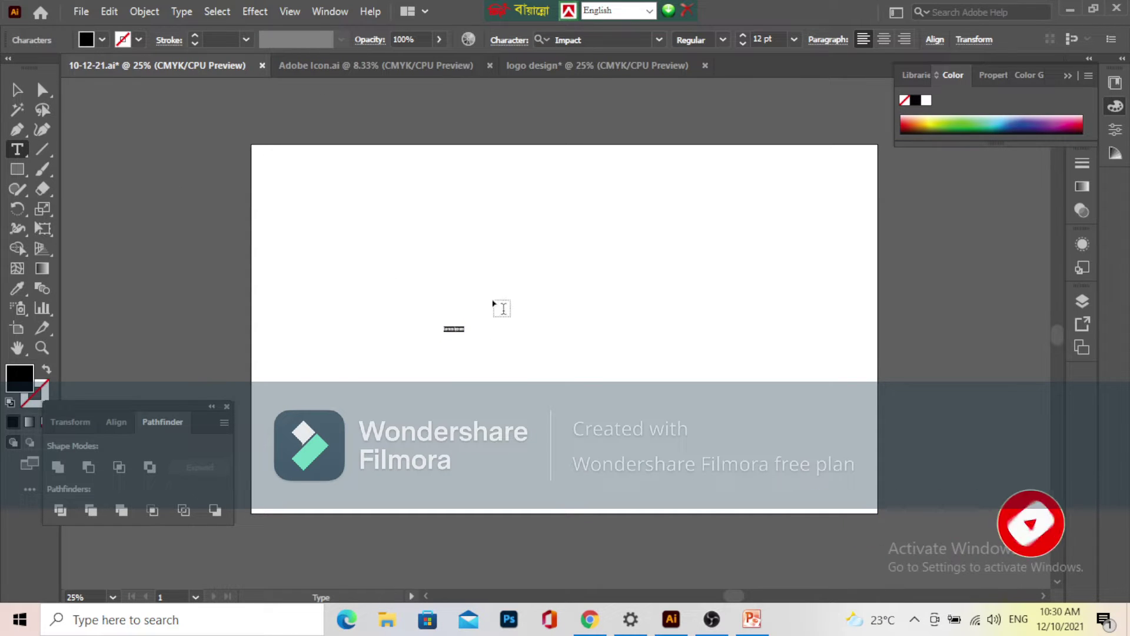
key(Escape)
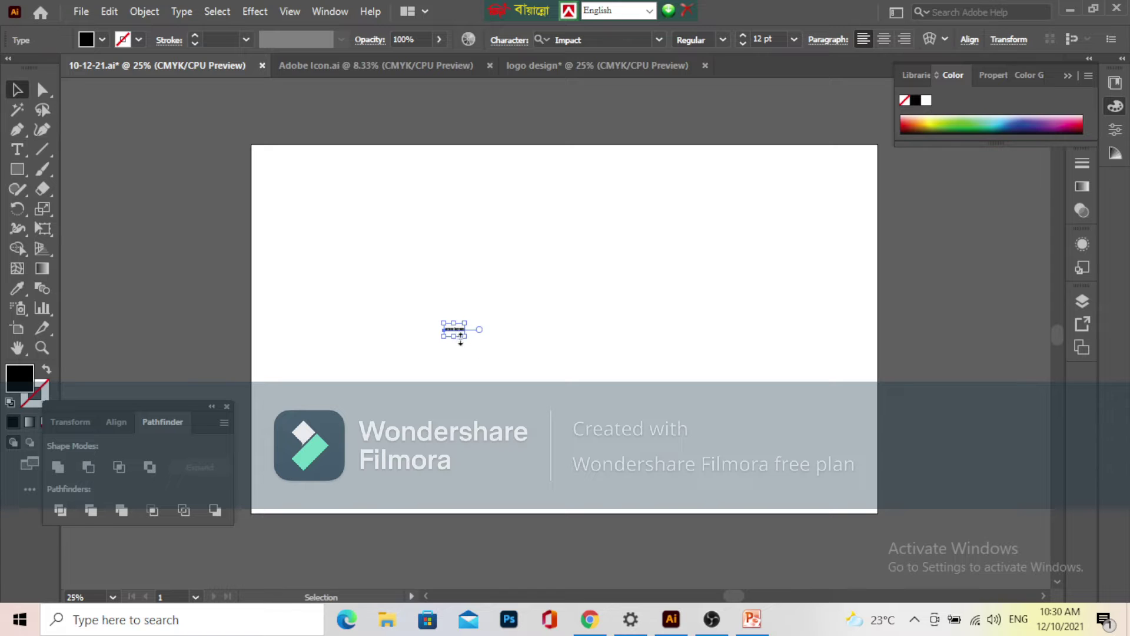
drag(465, 339, 668, 378)
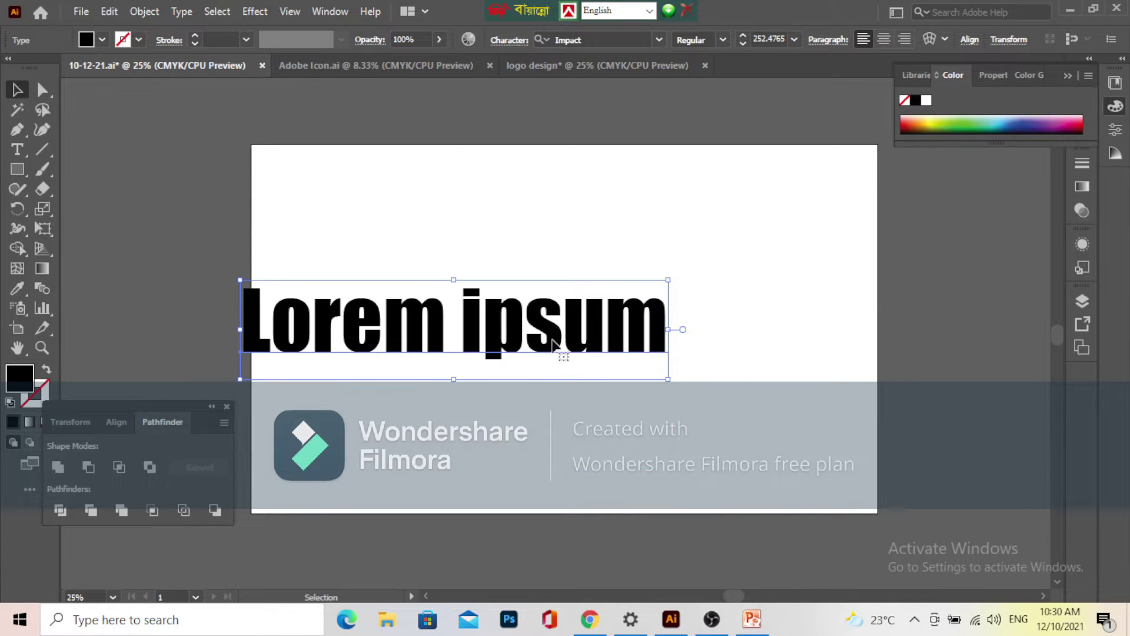
drag(559, 351, 700, 347)
- Replace the placeholder text with AKASH GRAPHICS DESIGN in capital letters
triple_click(695, 337)
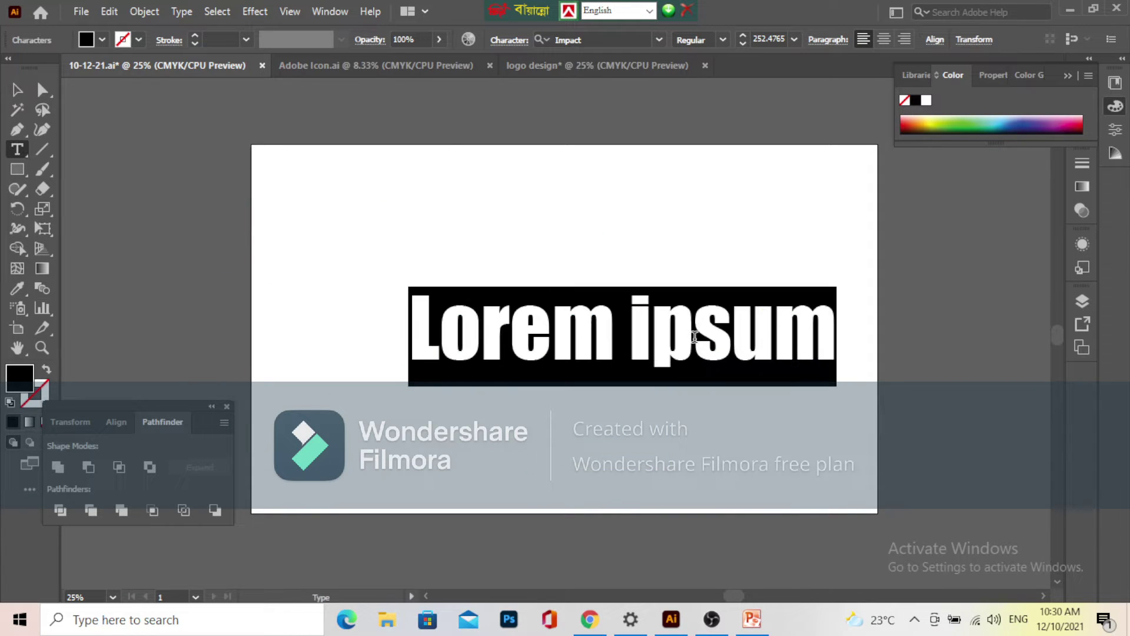
text(akas)
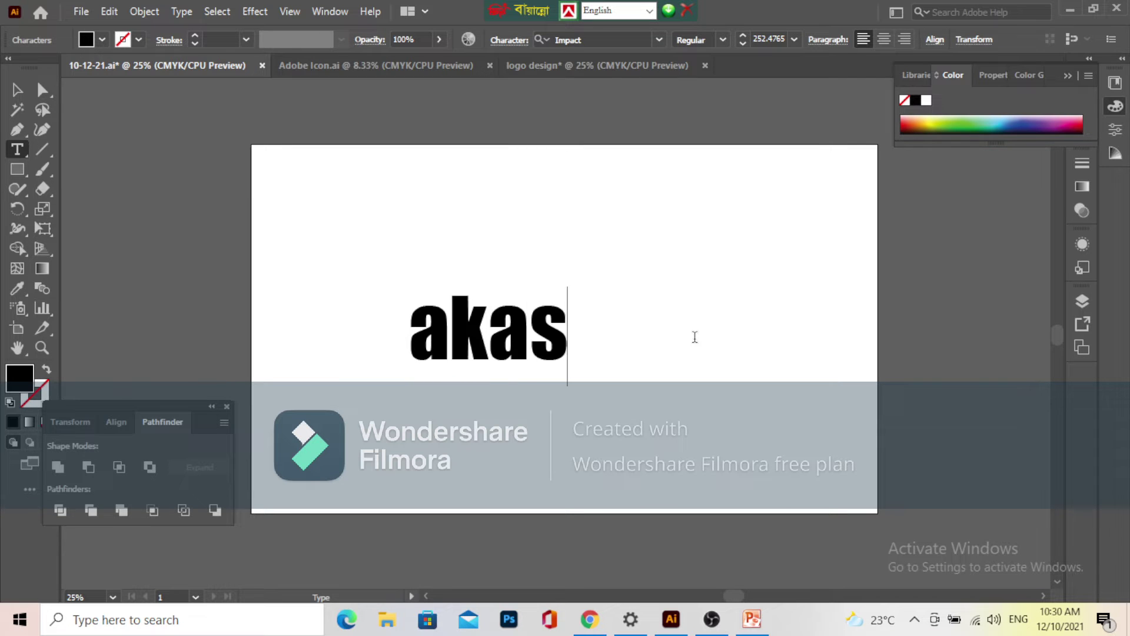
key(BackSpace)
key(BackSpace)
key(BackSpace)
key(BackSpace)
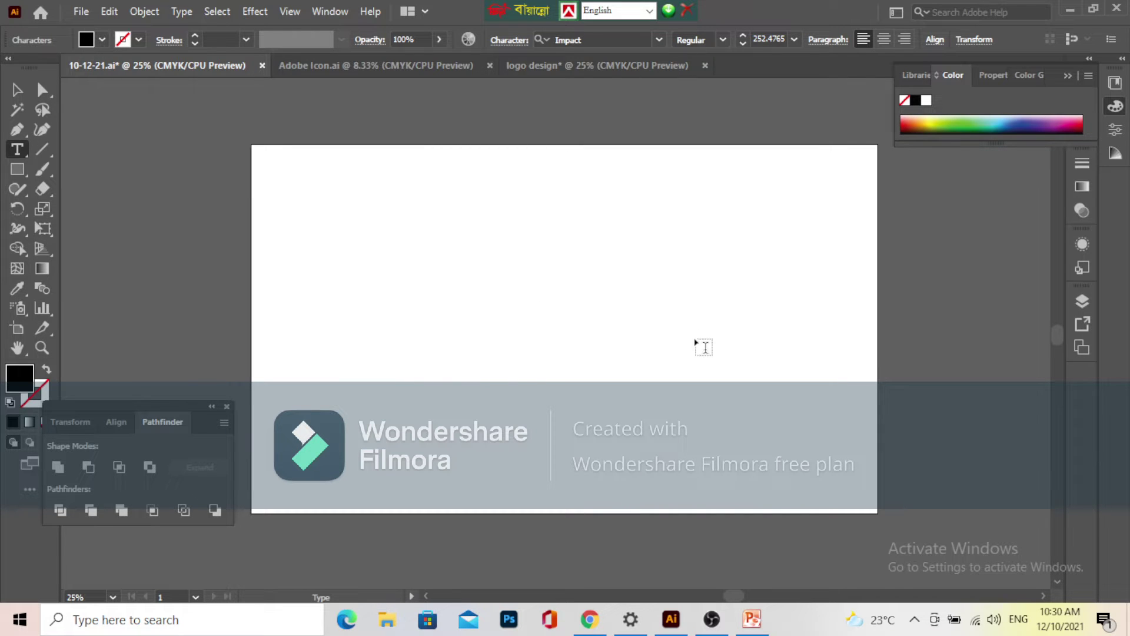
text(AKASH )
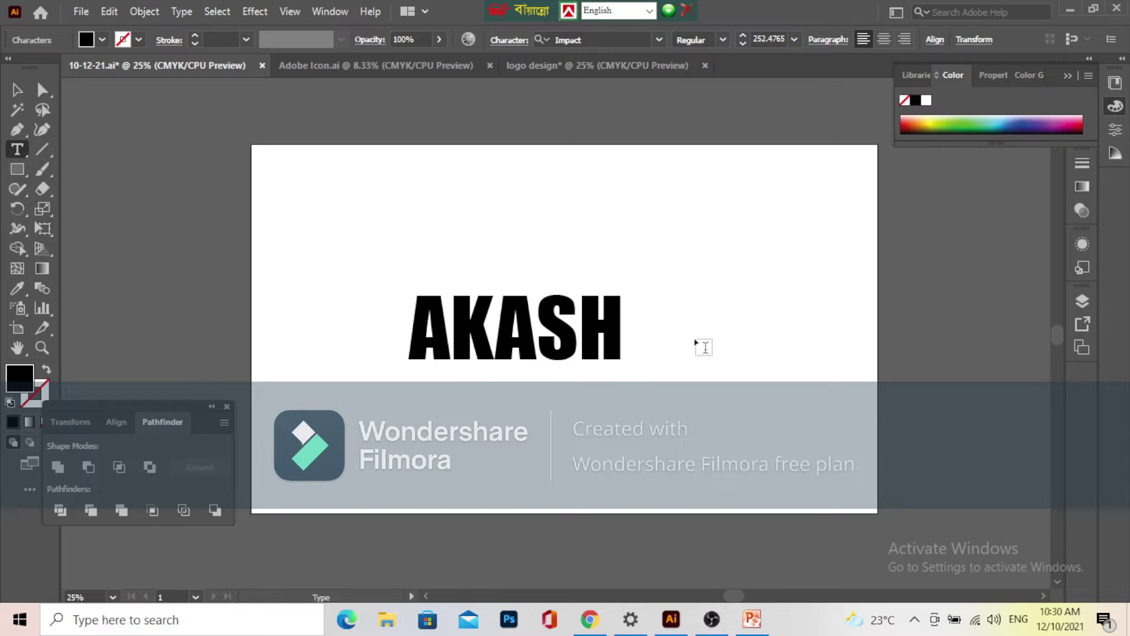
text(GRAPHI)
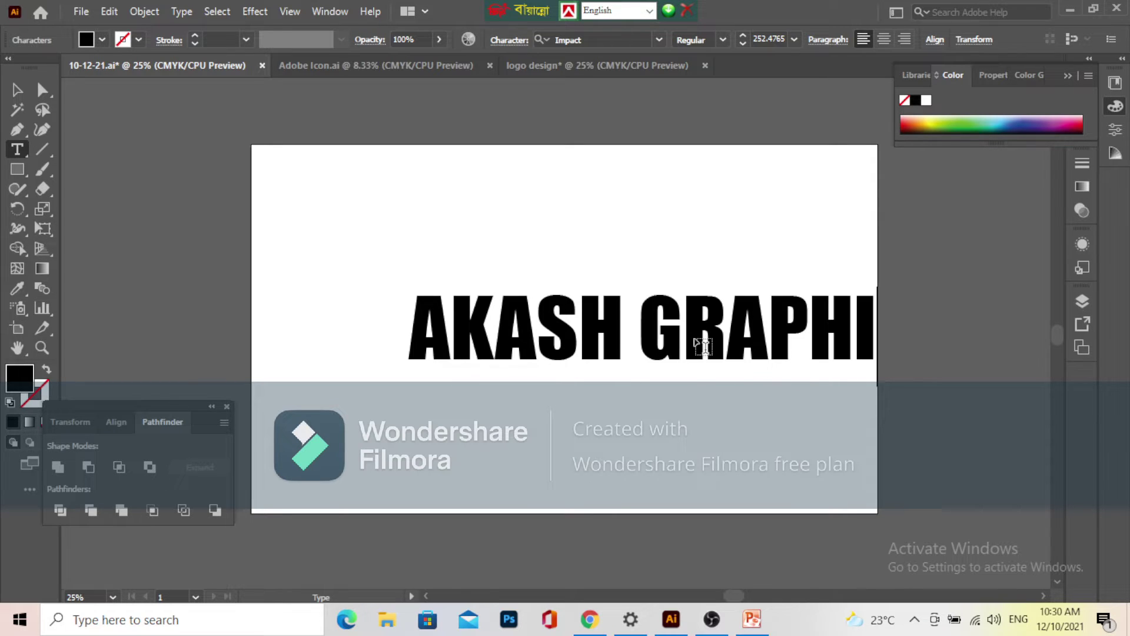
text(CS DE)
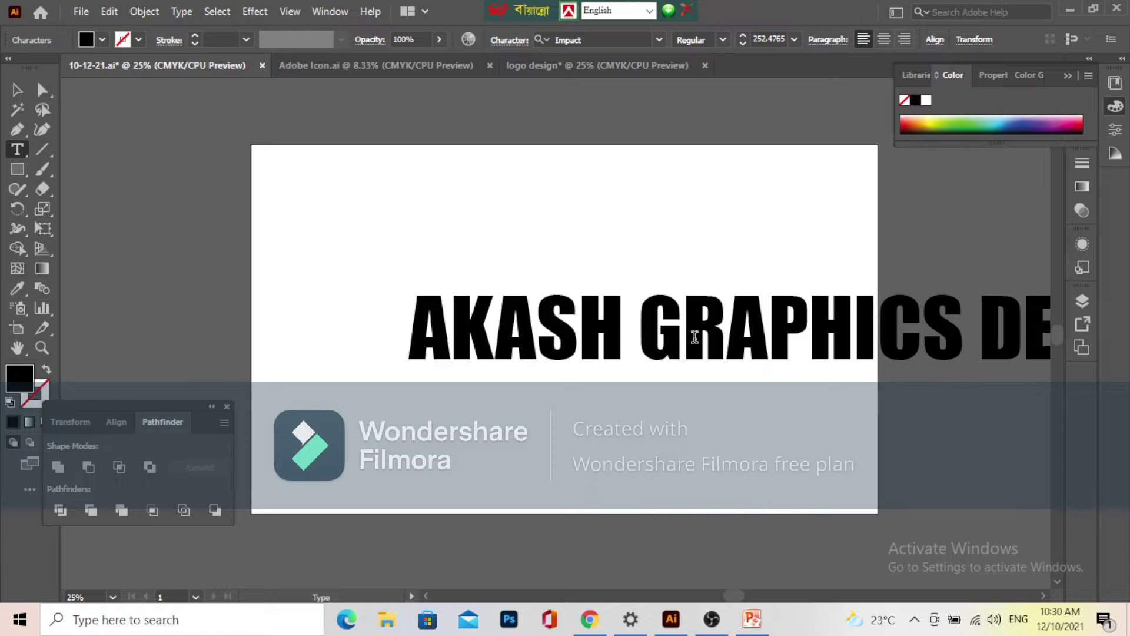
- Move the black AKASH GRAPHICS DESIGN text back across the artboard and set its font to Ethnocentric Regular
click(16, 90)
drag(727, 345, 545, 323)
click(594, 40)
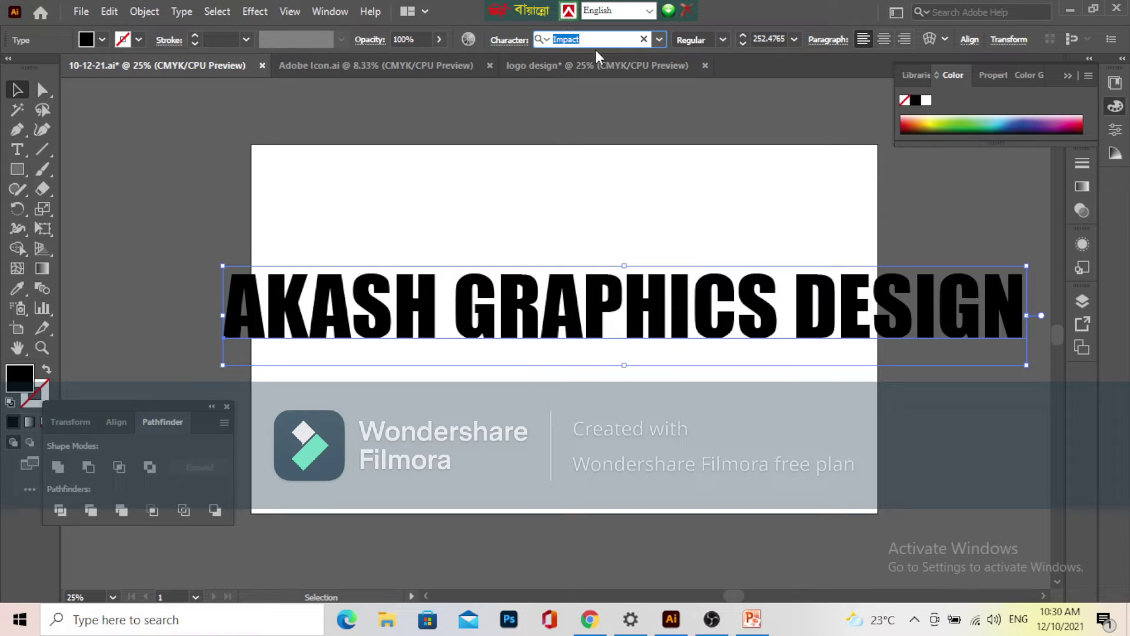
text(ETH)
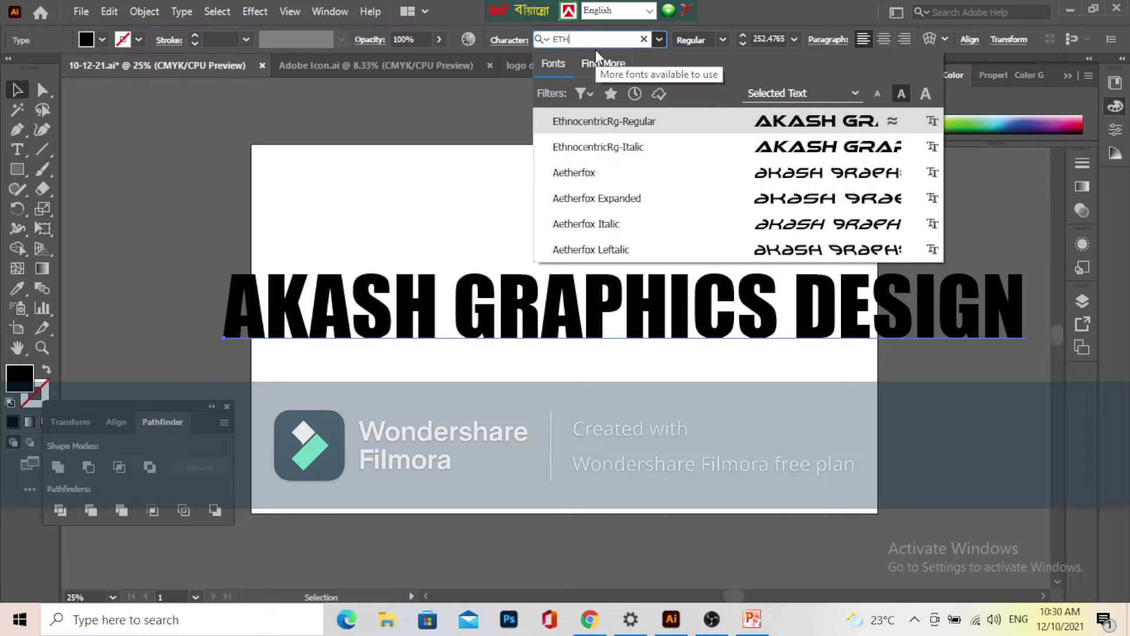
click(651, 120)
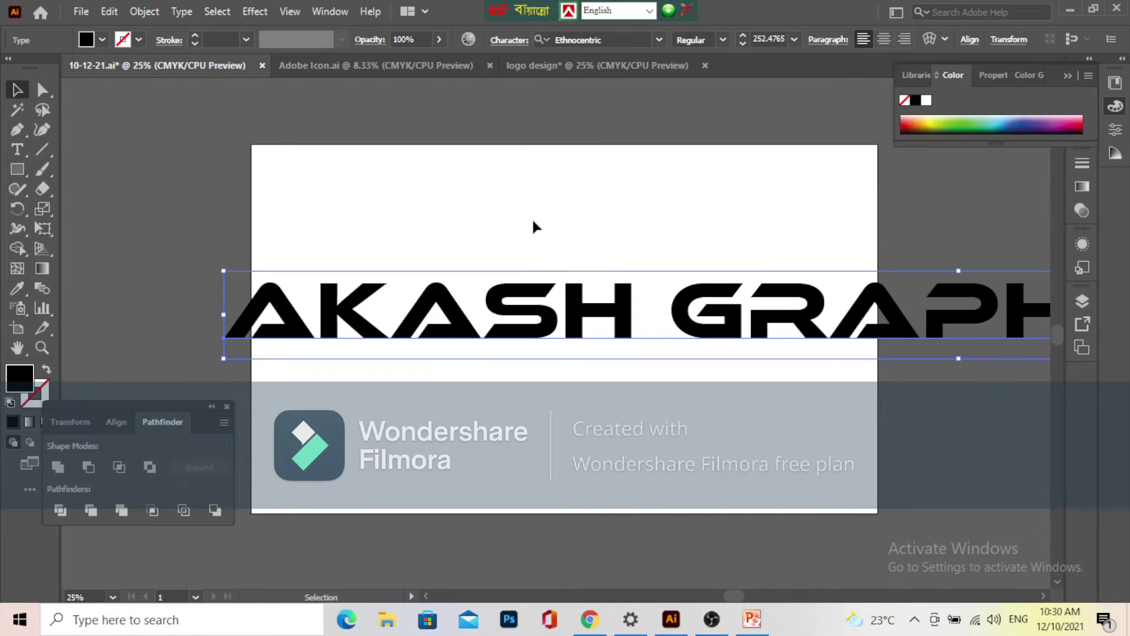
- Delete the oversized black AKASH GRAPHICS DESIGN text
scroll(529, 239, down, 2)
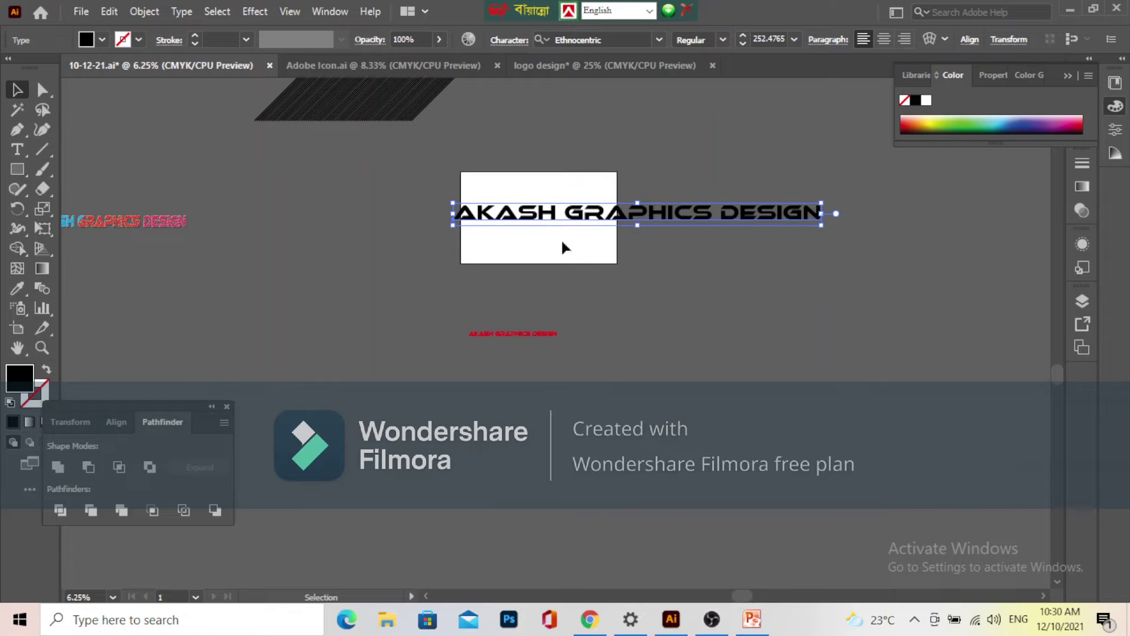
scroll(562, 247, down, 1)
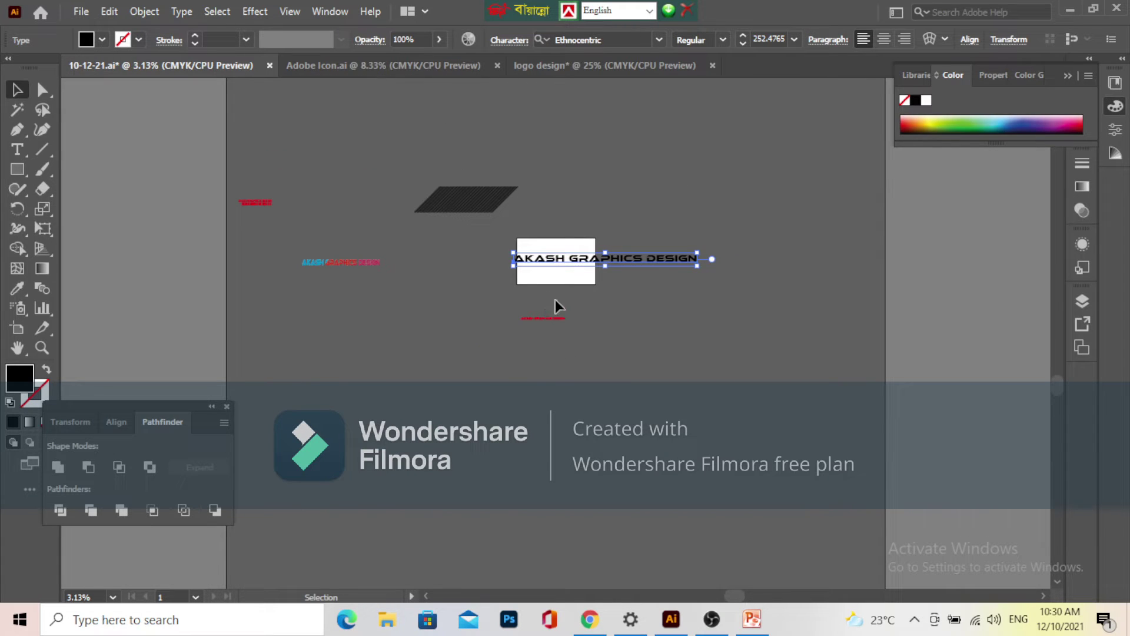
key(Delete)
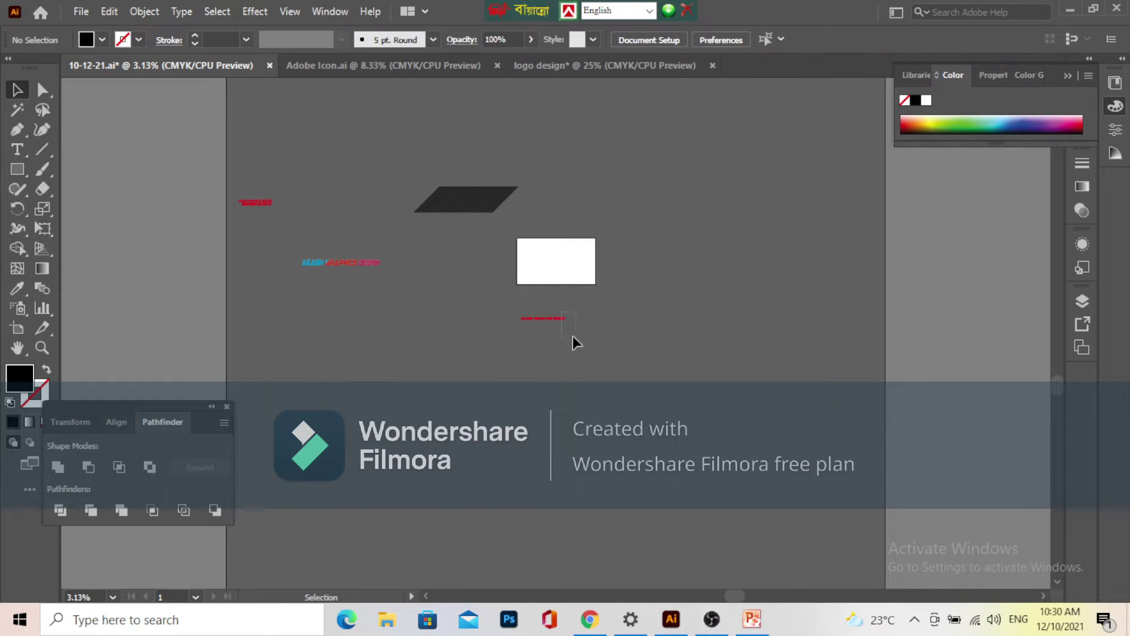
- Move the red AKASH GRAPHICS DESIGN text onto the artboard, enlarge it to nearly the artboard's width and stretch it to about 162 pt
click(559, 317)
drag(559, 316, 570, 262)
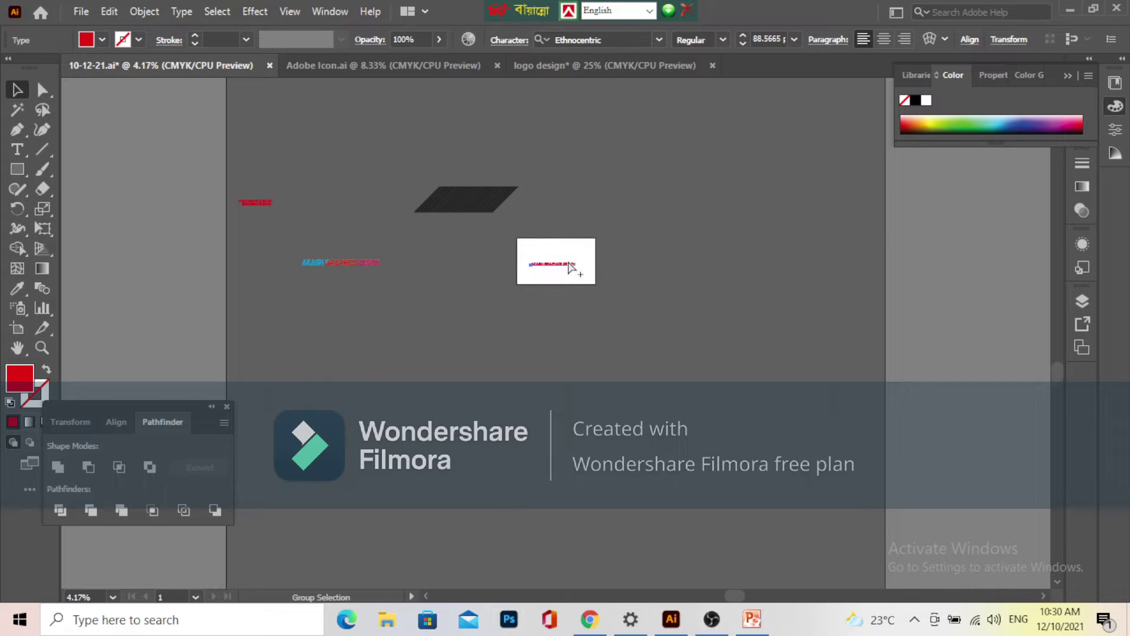
scroll(570, 262, up, 2)
scroll(555, 294, up, 2)
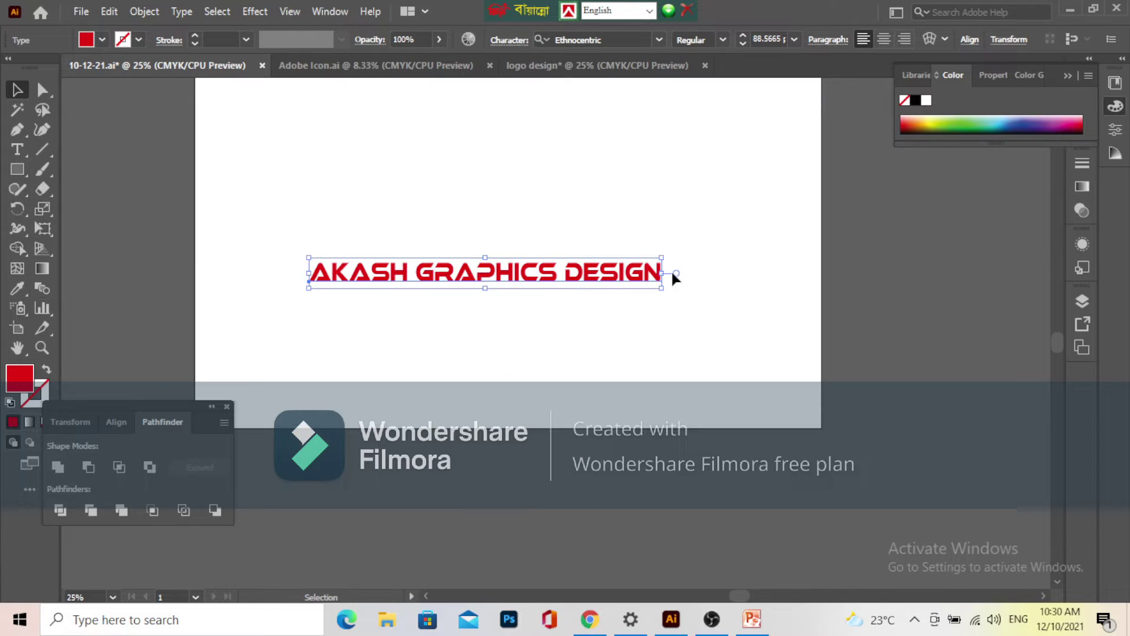
drag(666, 275, 771, 273)
drag(640, 284, 676, 248)
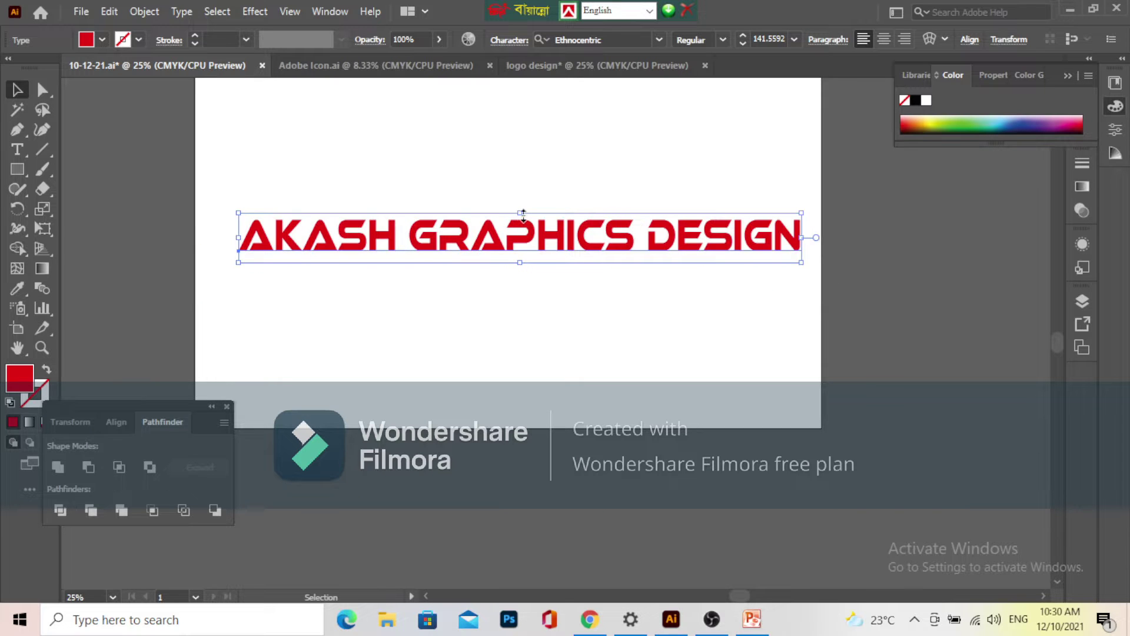
drag(523, 215, 522, 206)
click(712, 621)
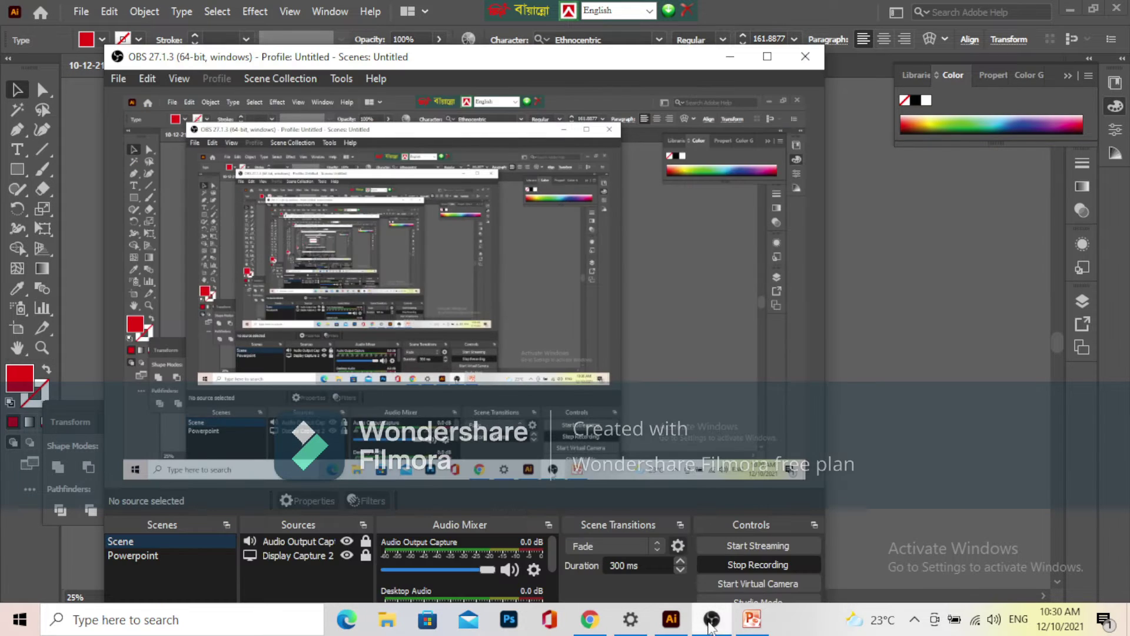
click(710, 625)
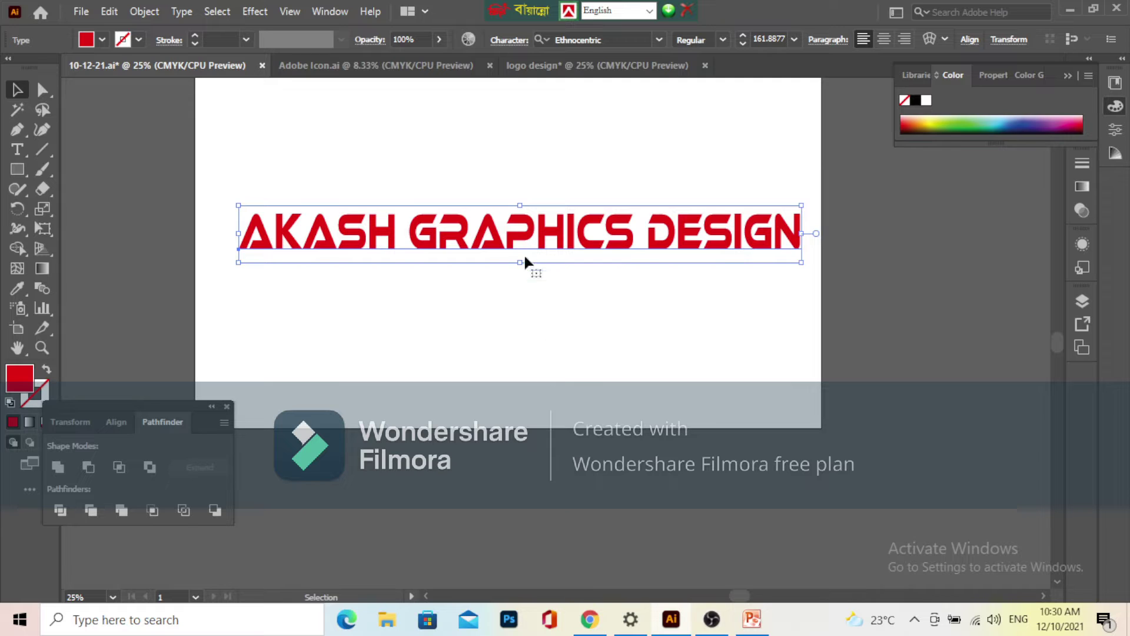
- Stretch the red text slightly taller, to a font size of about 179 pt, and keep it centred on the artboard
drag(523, 265, 527, 240)
scroll(552, 303, up, 1)
scroll(553, 306, up, 2)
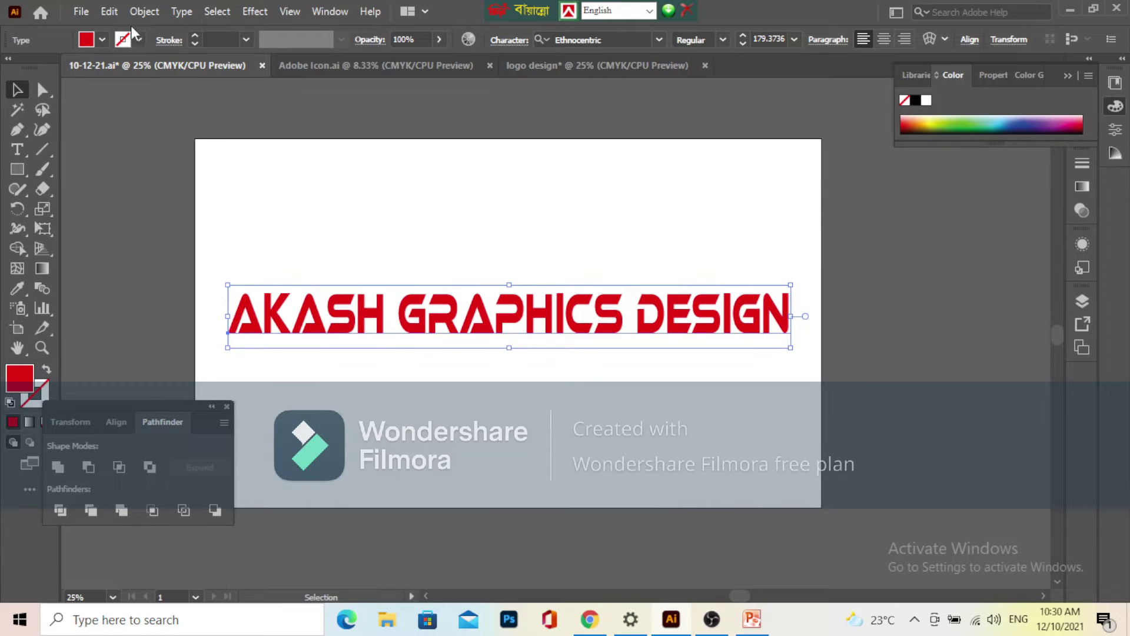
- Expand the red text into outlines with Object and Fill enabled, and deselect the resulting group
click(142, 12)
click(244, 201)
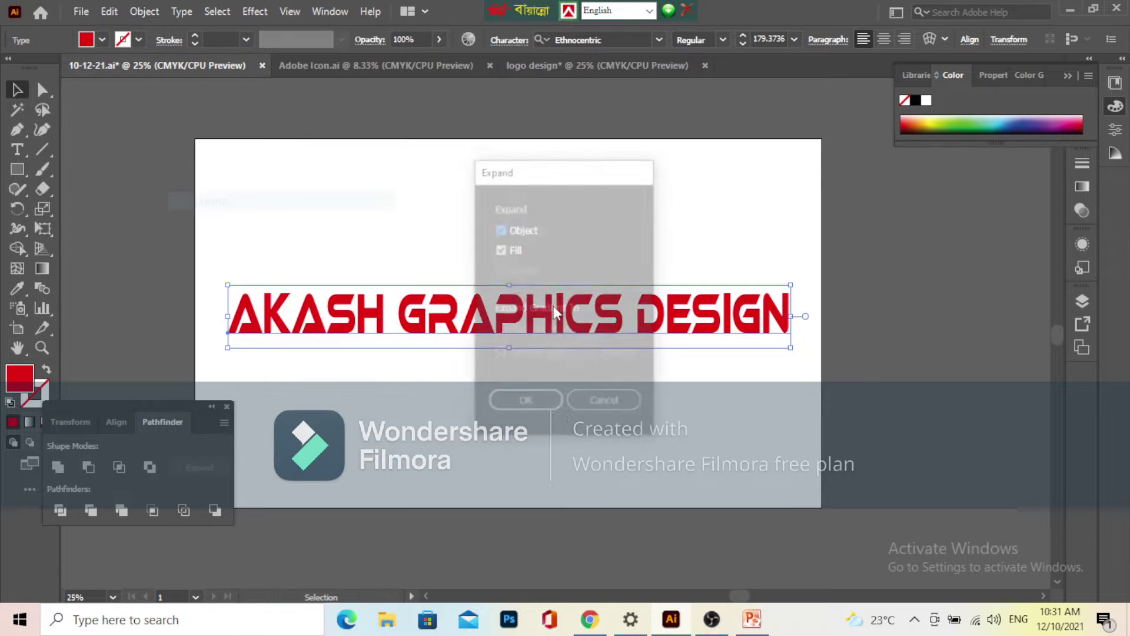
click(524, 400)
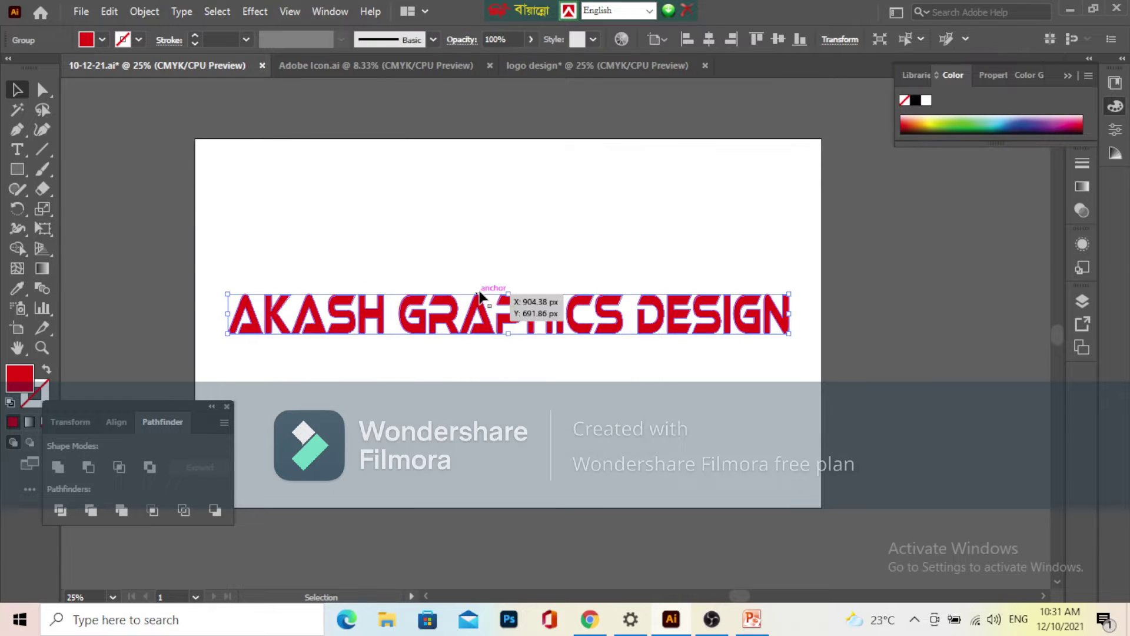
scroll(493, 341, up, 1)
scroll(510, 333, down, 1)
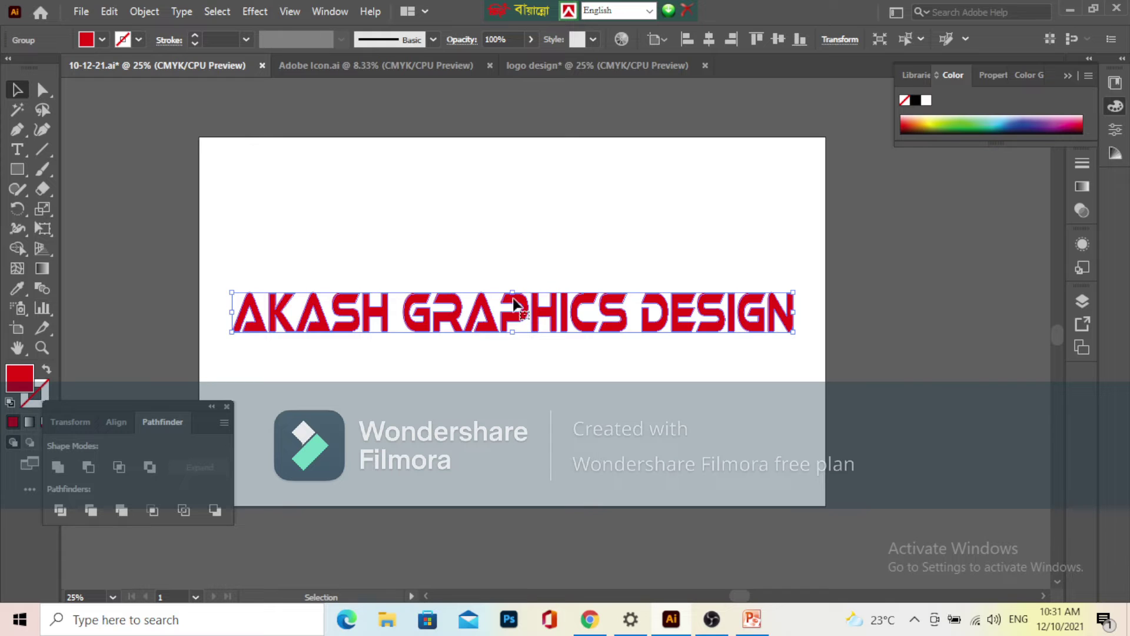
key(ctrl+shift+a)
scroll(464, 336, down, 1)
scroll(455, 339, up, 1)
key(space)
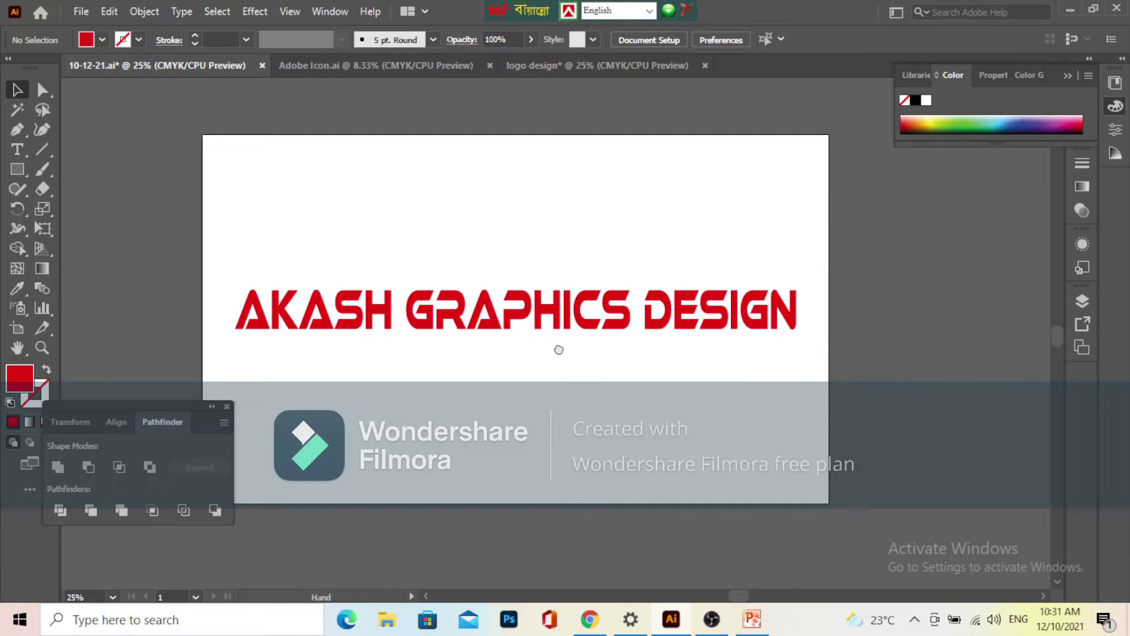
scroll(535, 335, down, 1)
scroll(518, 345, up, 1)
scroll(518, 335, up, 1)
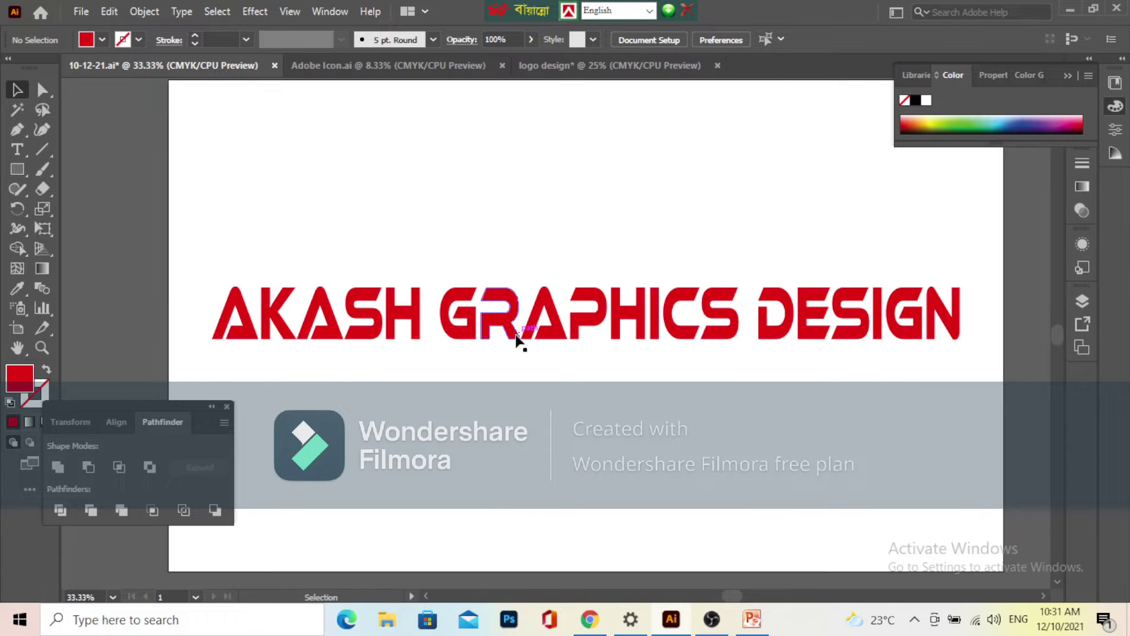
- Draw a diagonal line segment across the artboard's upper-left corner, from its left edge to its top edge
click(48, 149)
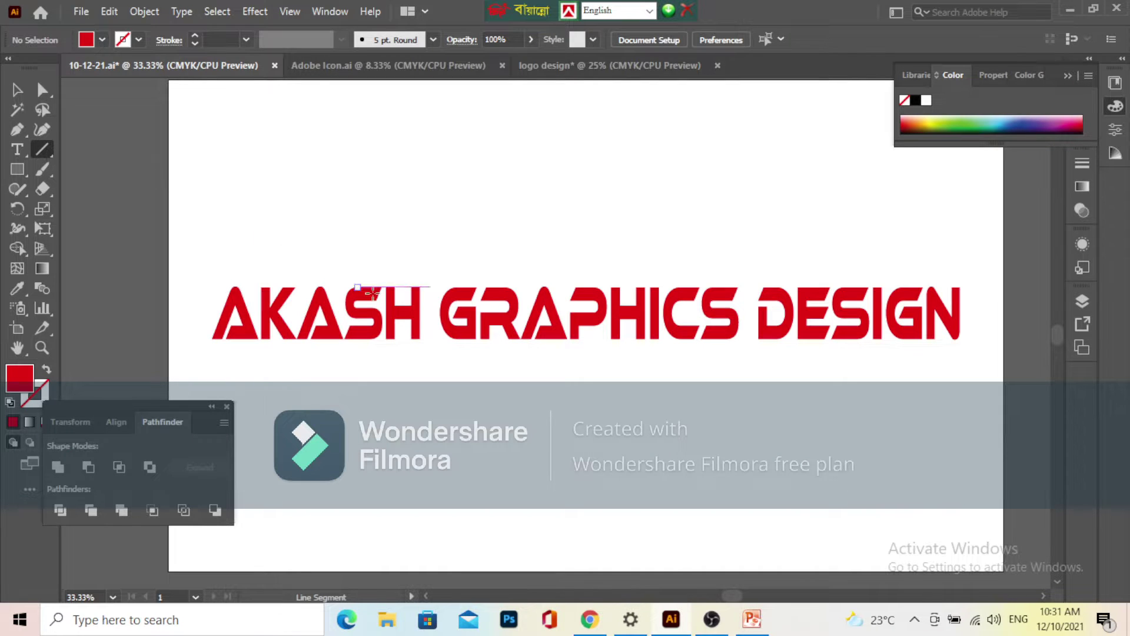
scroll(421, 298, down, 1)
drag(232, 329, 449, 156)
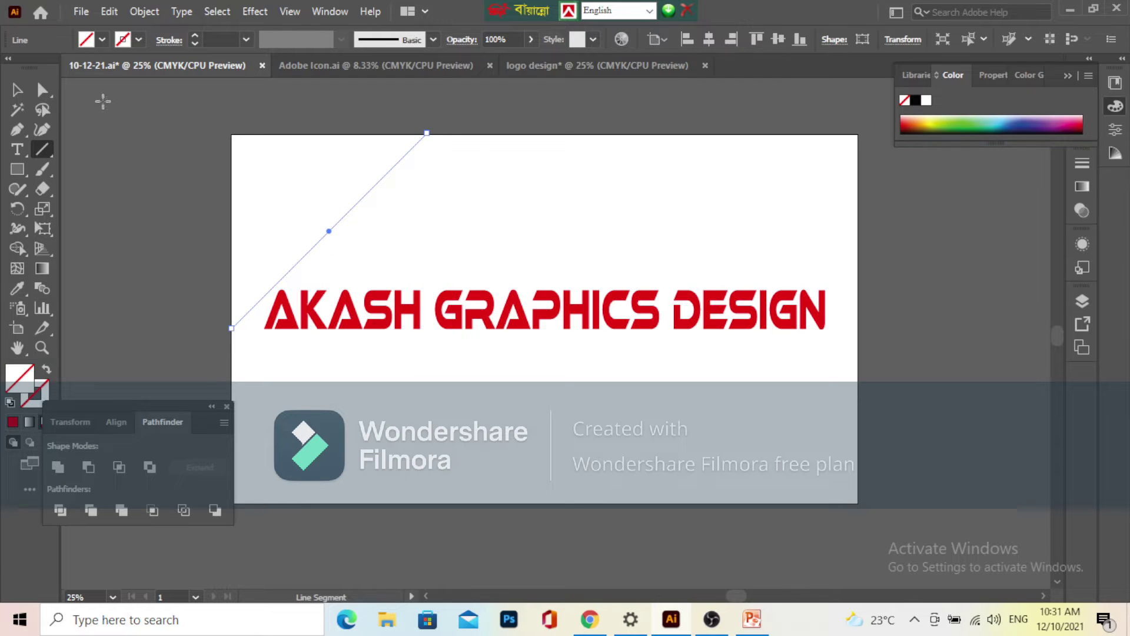
click(21, 96)
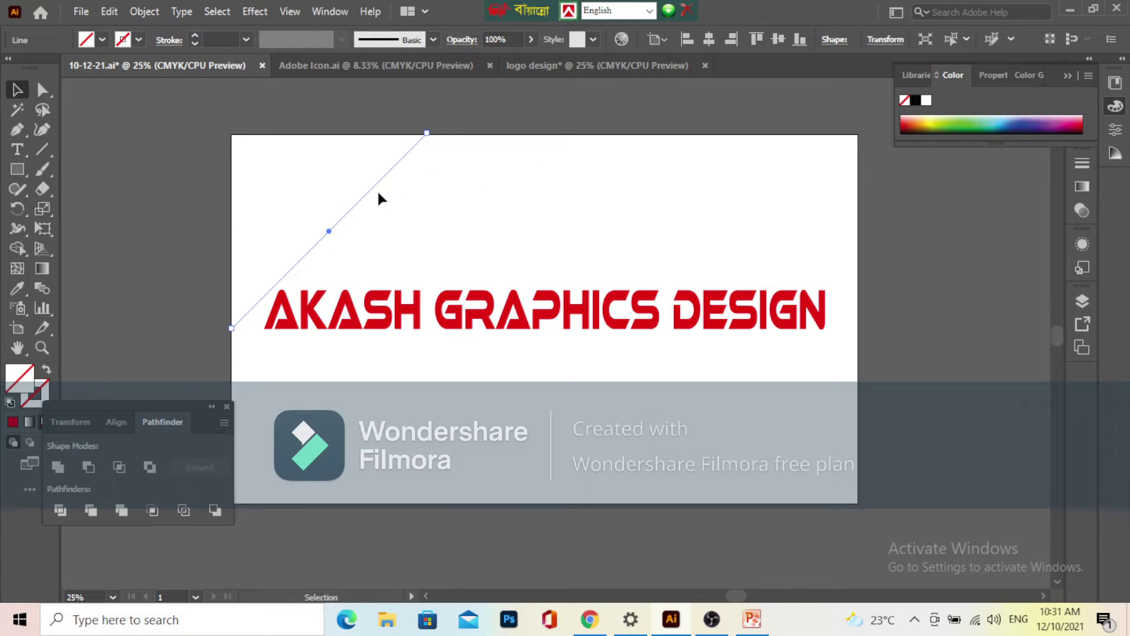
- Give the diagonal line a black stroke with a weight of 7 pt
click(196, 40)
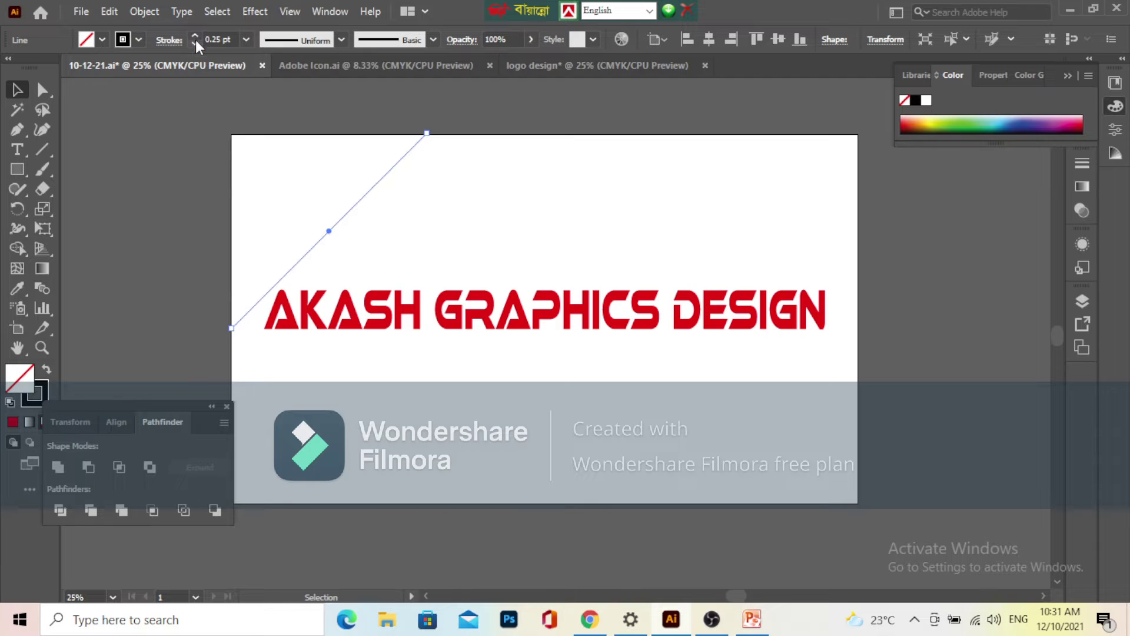
click(43, 383)
click(296, 131)
drag(305, 126, 382, 181)
text(7)
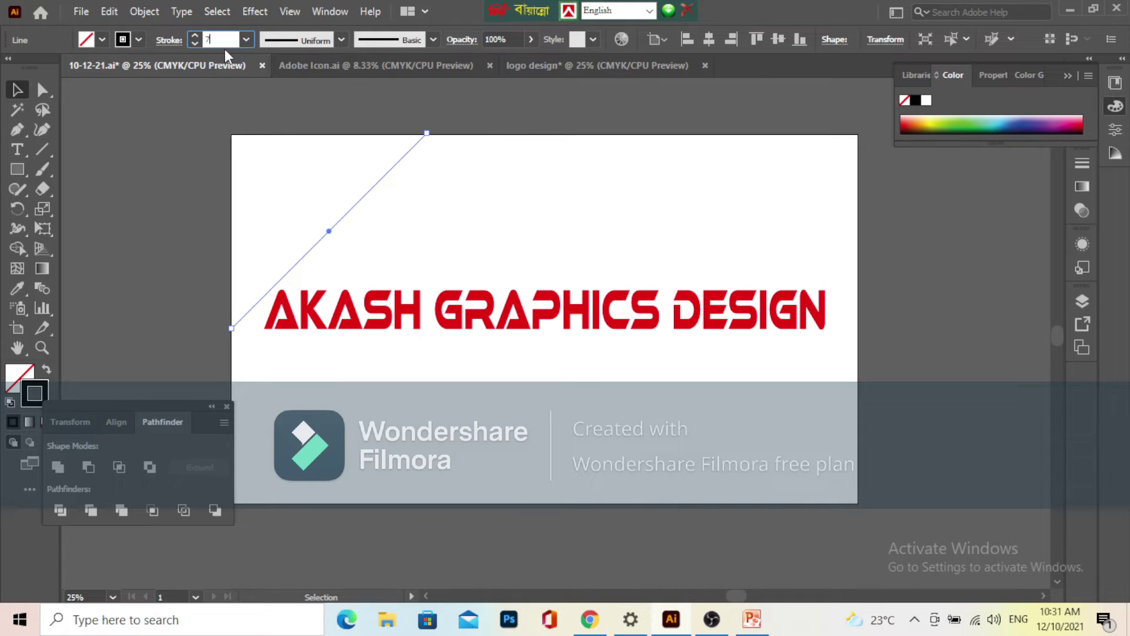
key(Return)
- Thicken the diagonal line's stroke to 9 pt and deselect it
scroll(337, 253, up, 6)
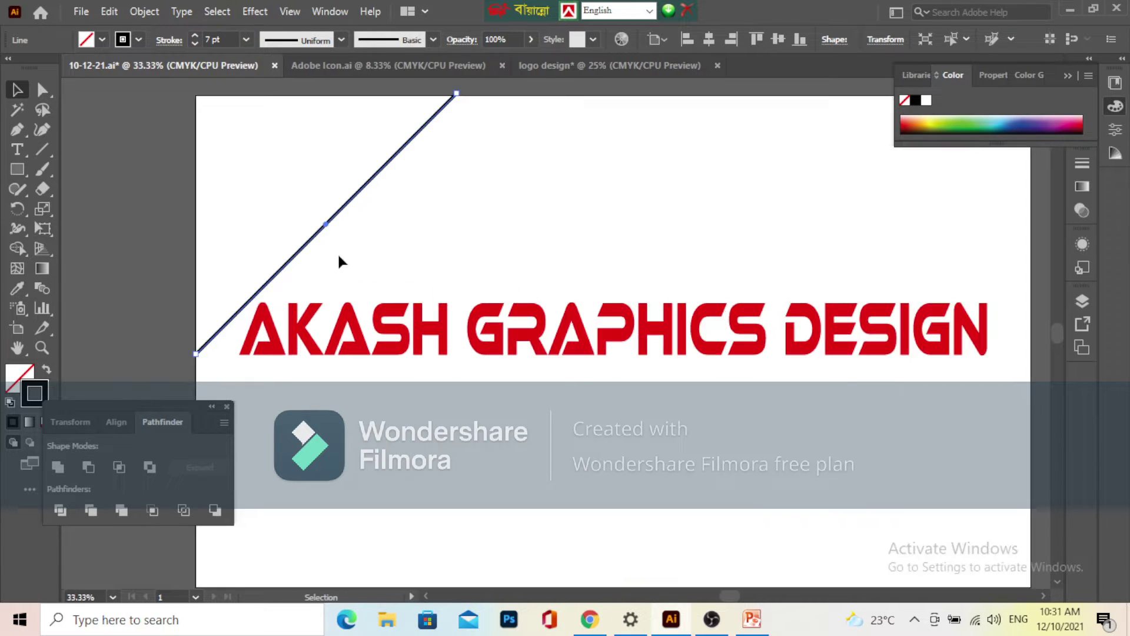
click(221, 38)
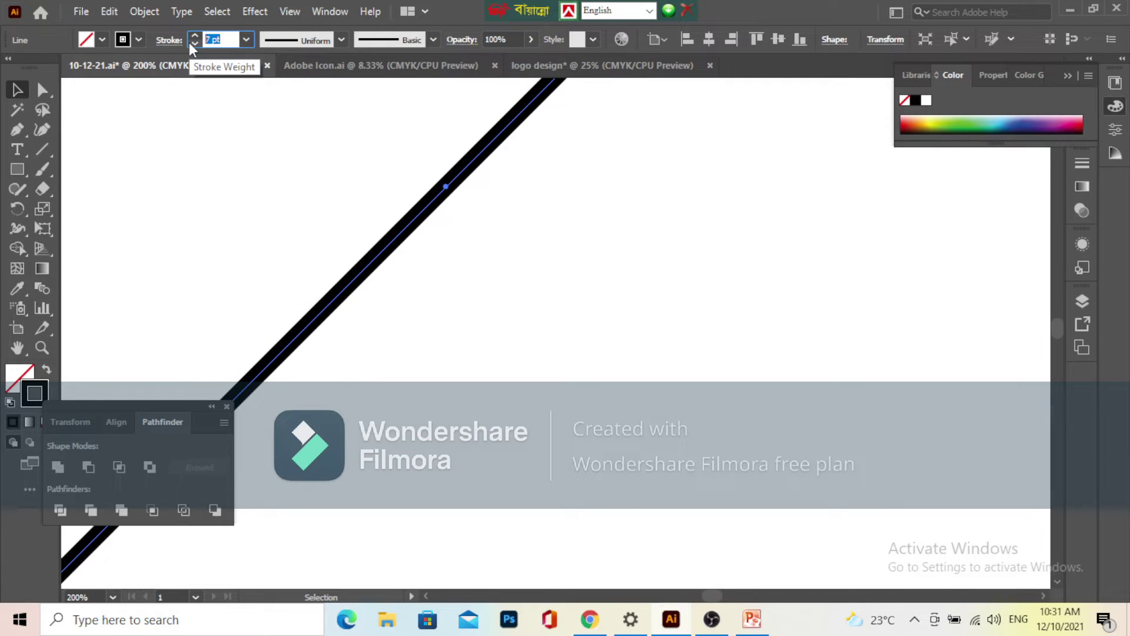
text(9)
key(Return)
click(484, 271)
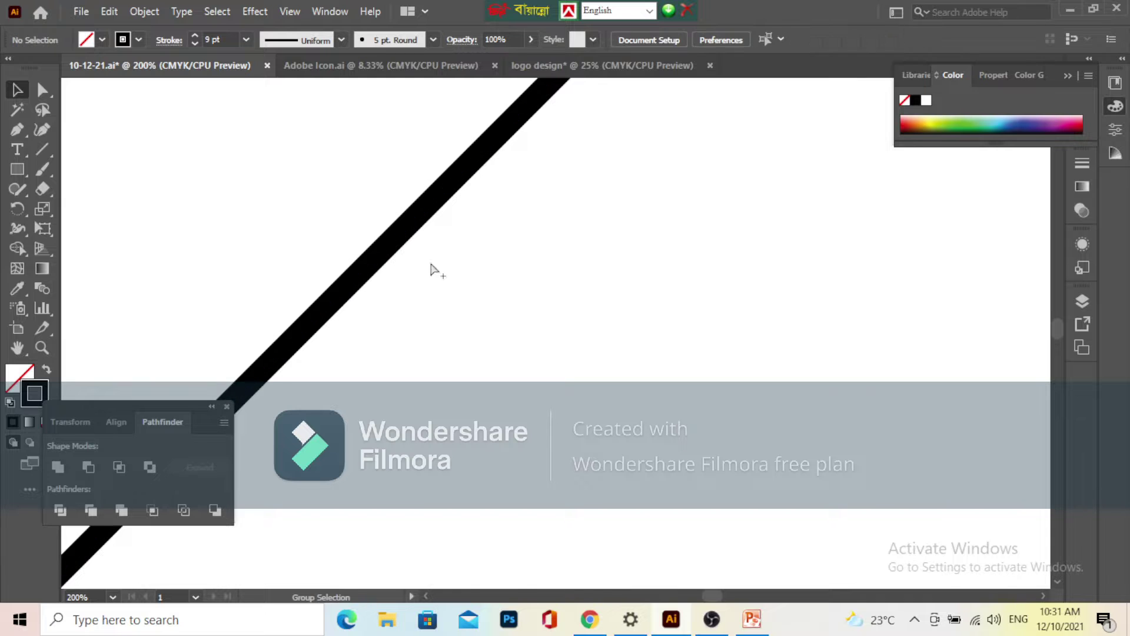
scroll(425, 260, down, 2)
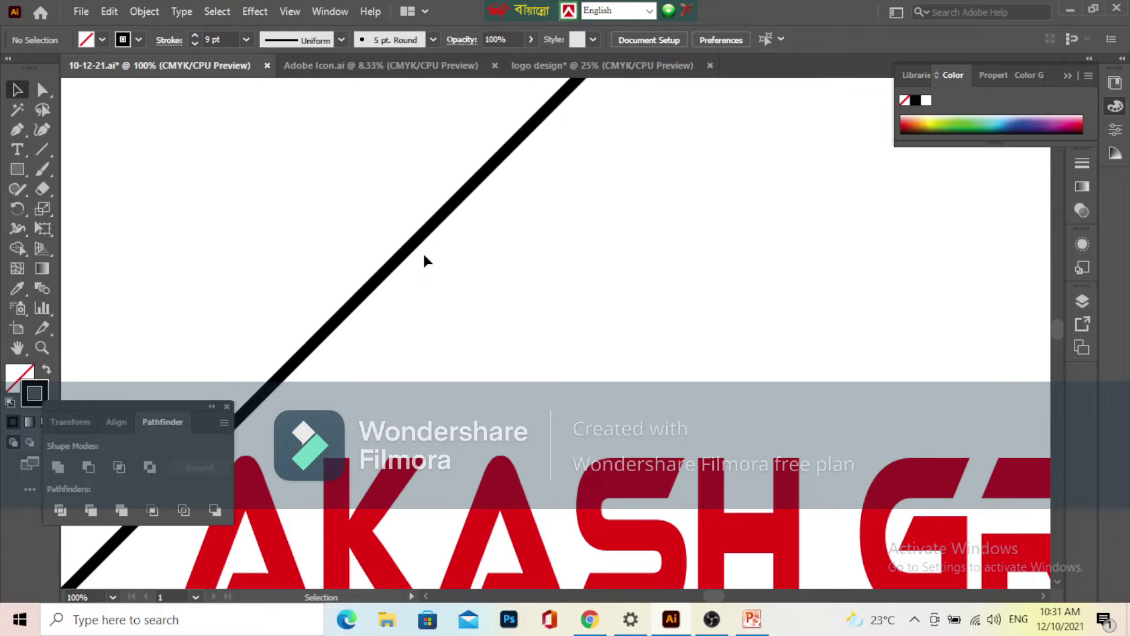
scroll(454, 299, down, 2)
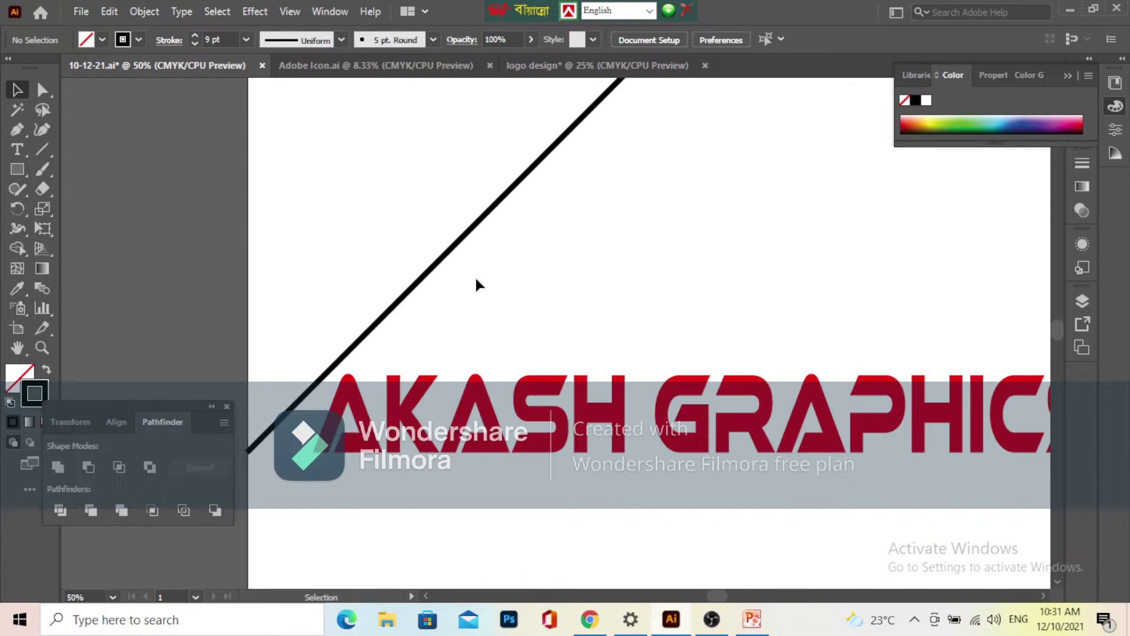
- Duplicate the diagonal line as a parallel copy a short distance towards the text, leaving a narrow gap
drag(323, 162, 506, 228)
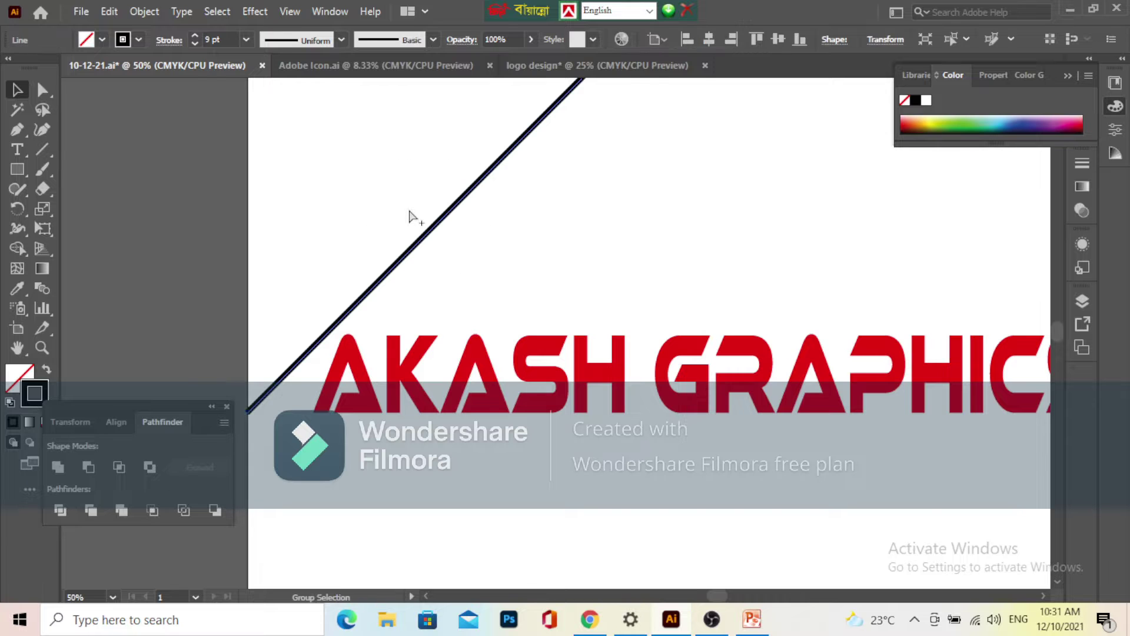
scroll(411, 216, down, 2)
scroll(320, 230, up, 2)
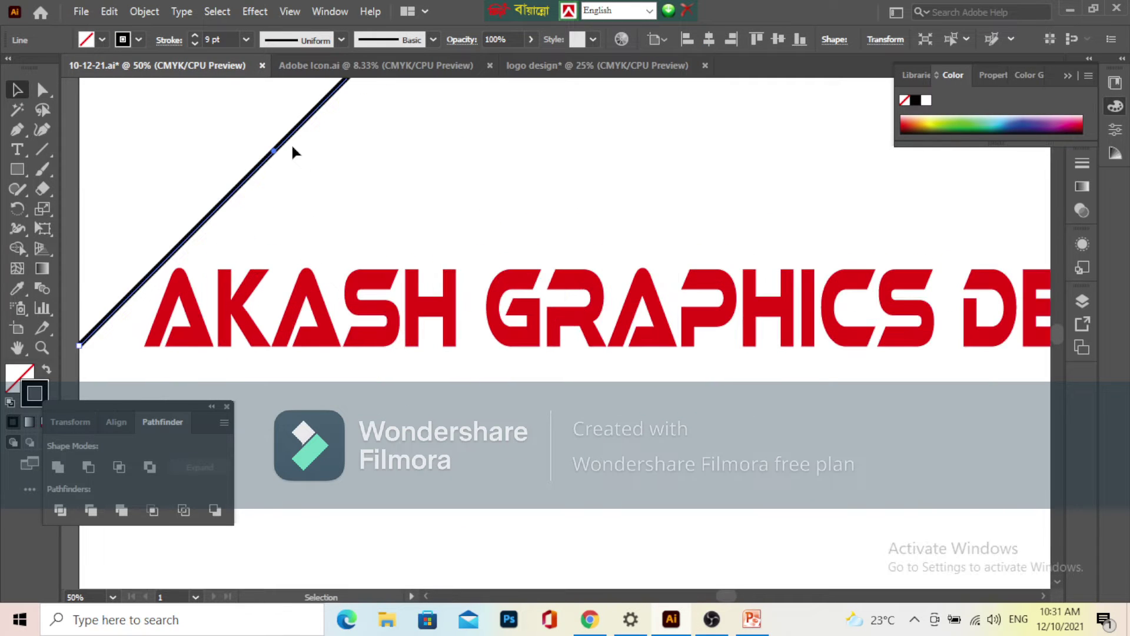
drag(288, 138, 299, 156)
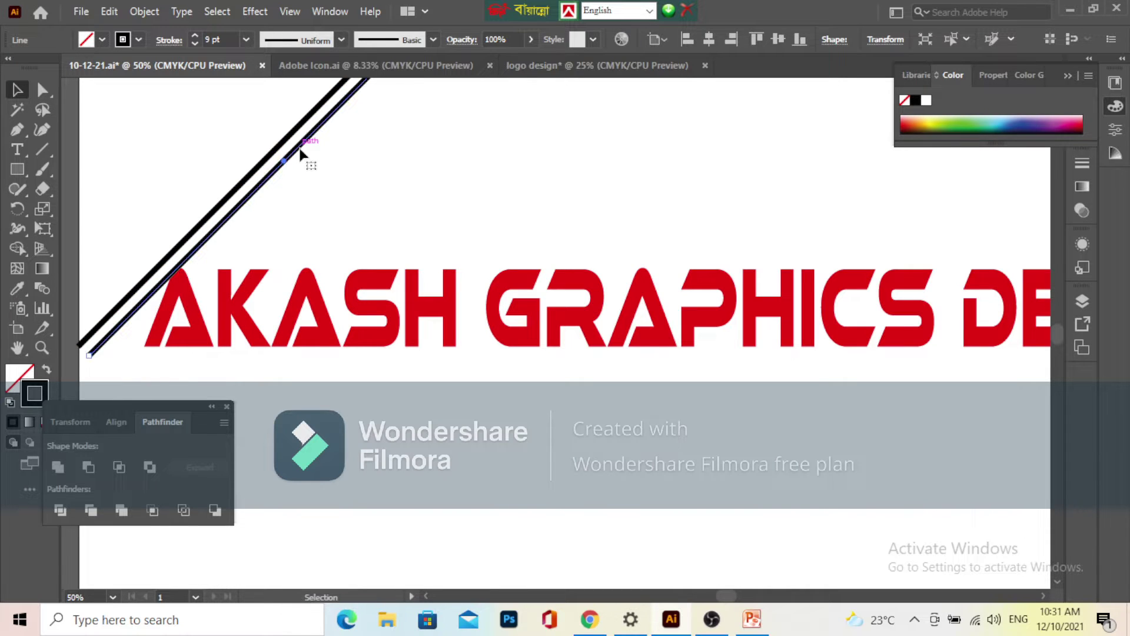
- Repeat the duplication until evenly spaced diagonal stripes cover AKASH and most of GRAPHICS
key(ctrl+d)
key(ctrl+d)
key(ctrl+d)
key(ctrl+d)
key(ctrl+d)
key(ctrl+d)
key(ctrl+d)
key(ctrl+d)
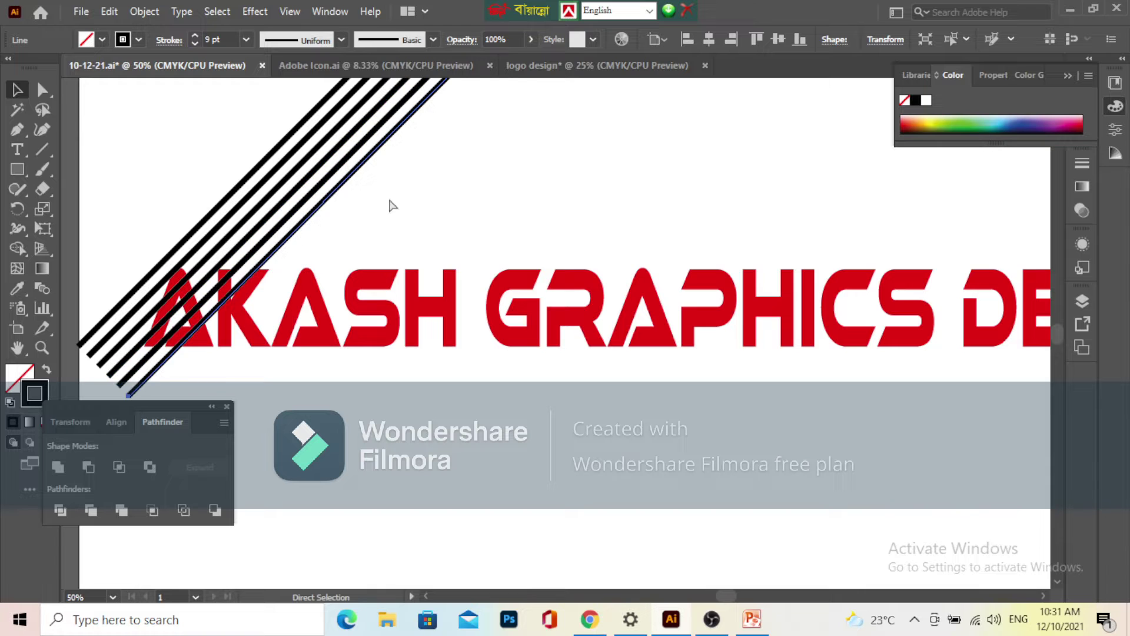
key(ctrl+d)
key(ctrl+d)
key(ctrl+d)
key(ctrl+d)
key(ctrl+d)
key(ctrl+d)
key(ctrl+d)
key(ctrl+d)
key(ctrl+d)
key(ctrl+d)
key(ctrl+d)
key(ctrl+d)
key(ctrl+d)
key(ctrl+d)
key(ctrl+d)
key(ctrl+d)
key(ctrl+d)
key(ctrl+d)
key(ctrl+d)
key(ctrl+d)
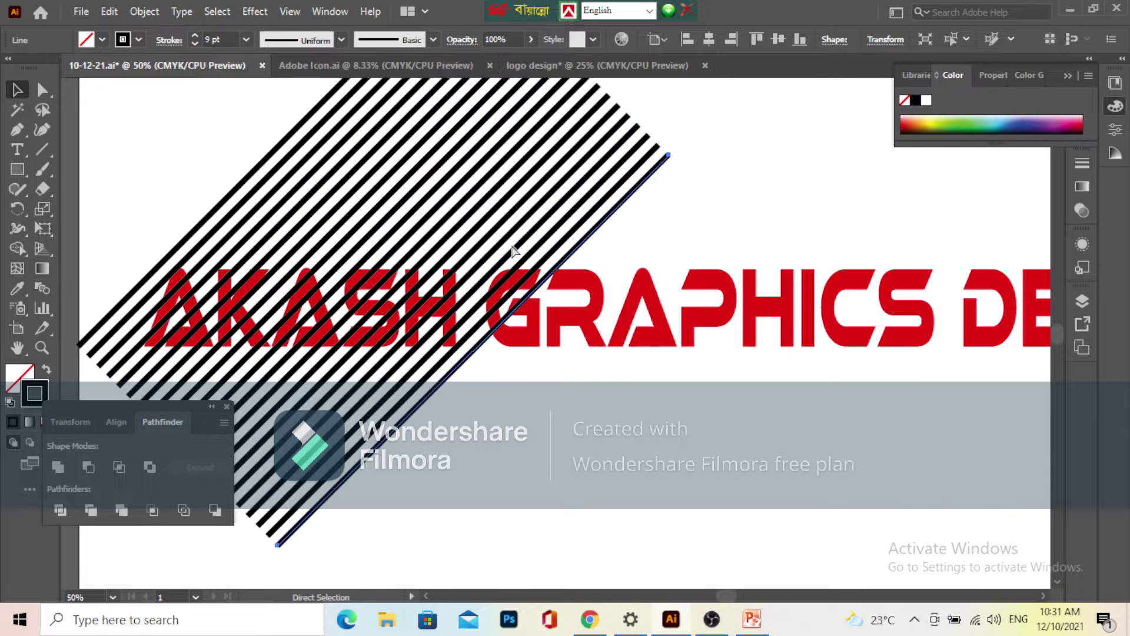
key(ctrl+d)
key(ctrl+d)
key(ctrl+d)
key(ctrl+d)
key(ctrl+d)
key(ctrl+d)
key(ctrl+d)
key(ctrl+d)
key(ctrl+d)
key(ctrl+d)
key(ctrl+d)
key(ctrl+d)
key(ctrl+d)
key(ctrl+d)
key(ctrl+d)
key(ctrl+d)
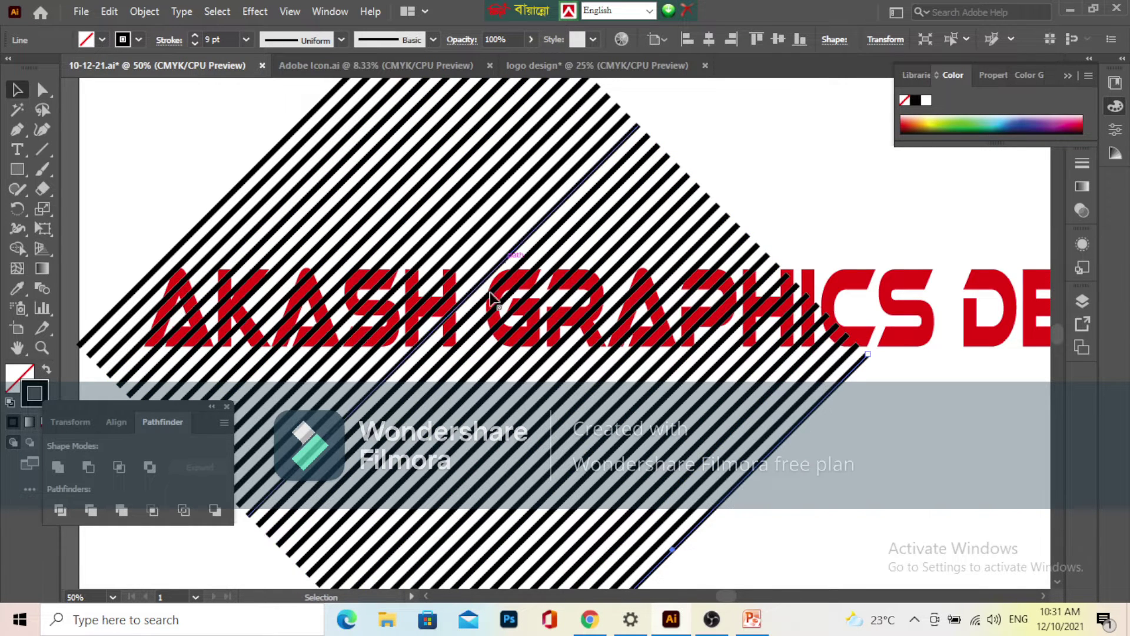
- Select all the diagonal stripes, rotate them to a steeper angle and enlarge them to cover the whole text
key(ctrl+minus)
key(ctrl+minus)
drag(451, 262, 428, 257)
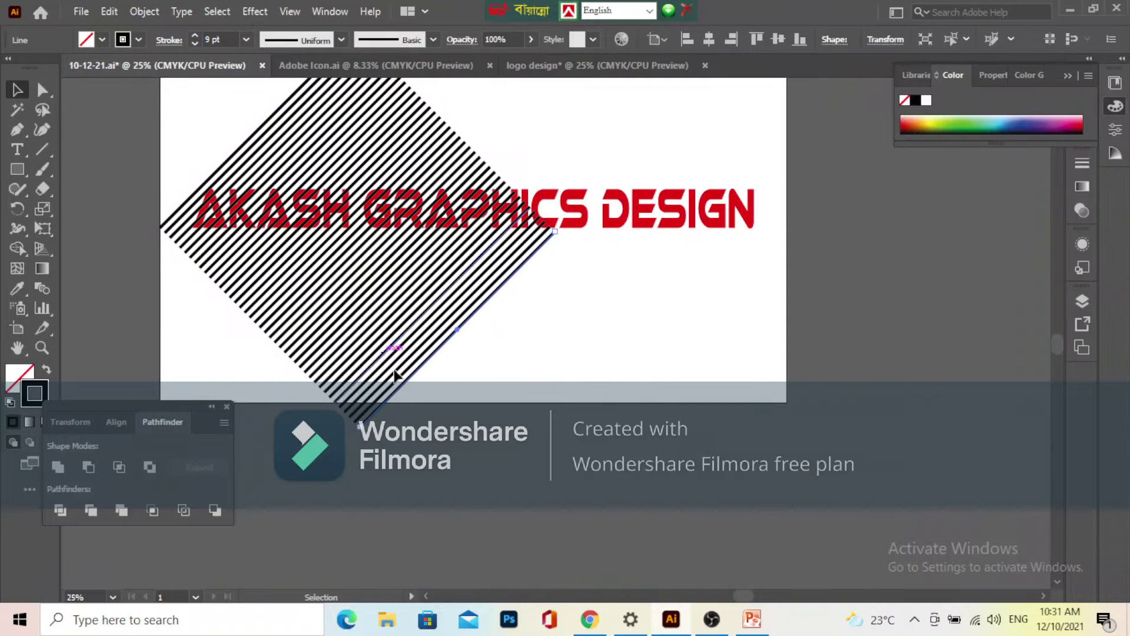
click(609, 434)
drag(133, 276, 102, 242)
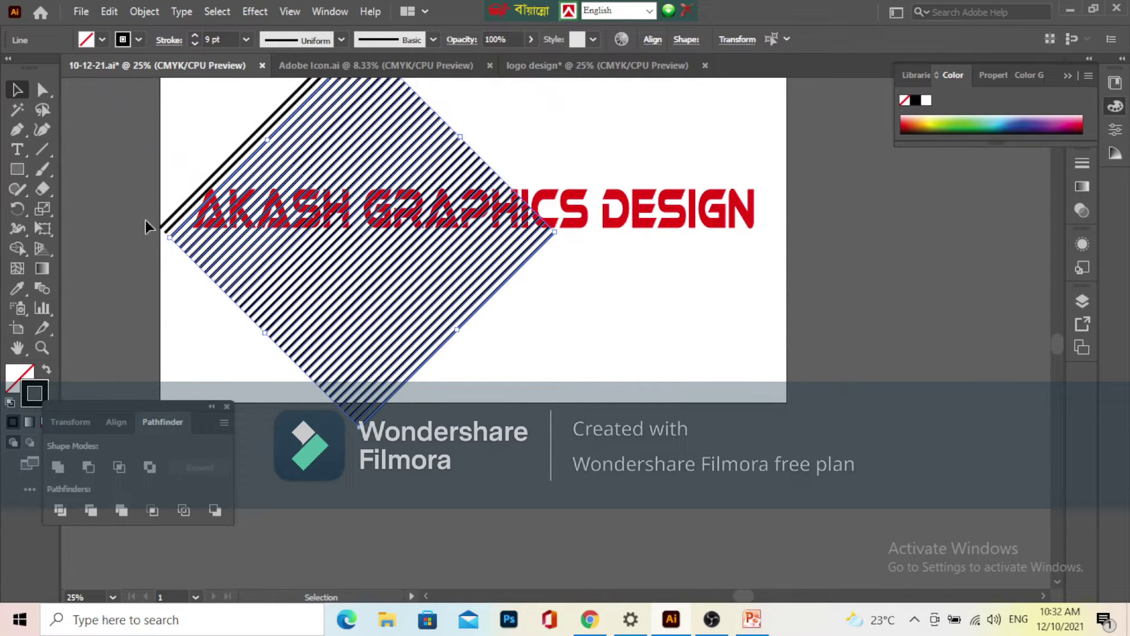
key(ctrl+1)
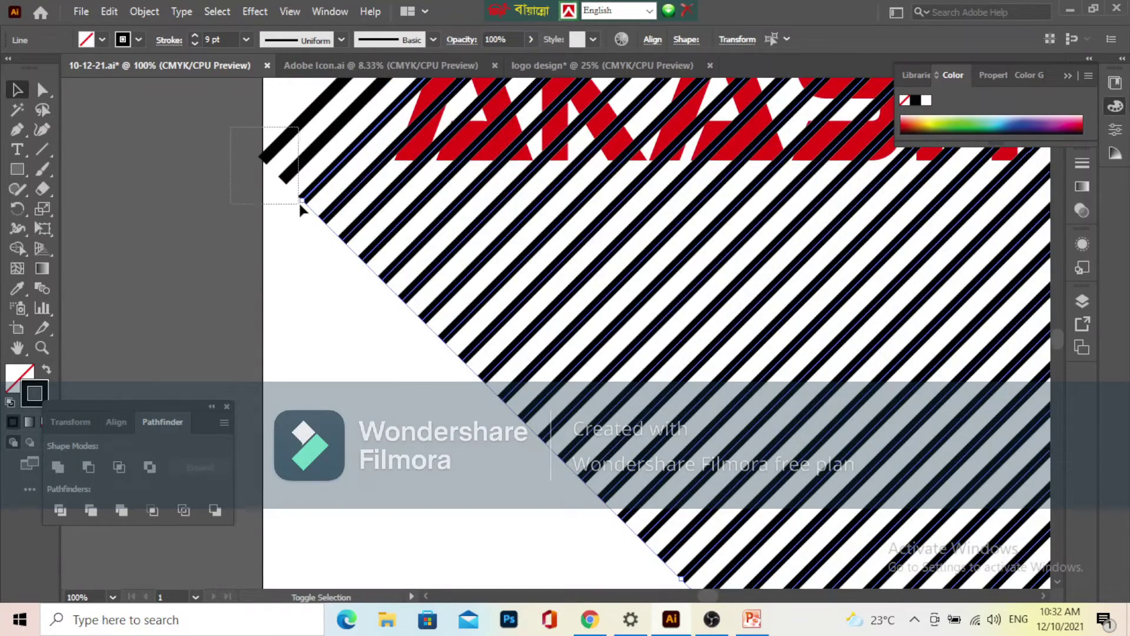
drag(299, 204, 300, 204)
scroll(262, 232, down, 4)
drag(411, 318, 356, 343)
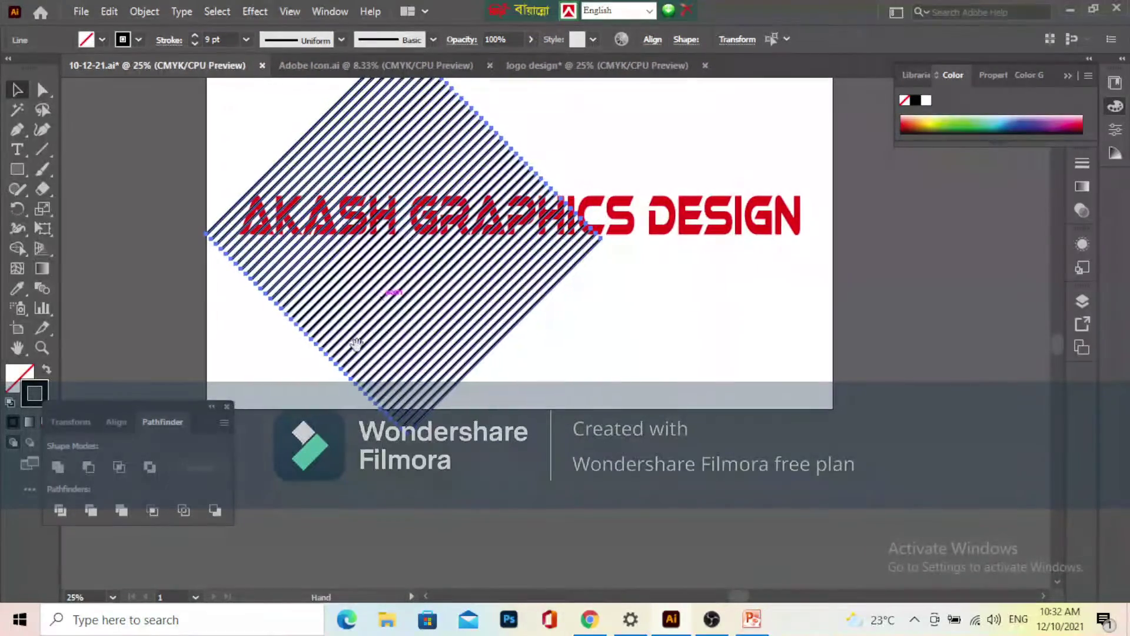
key(v)
drag(404, 443, 462, 419)
drag(525, 318, 715, 441)
scroll(487, 402, up, 3)
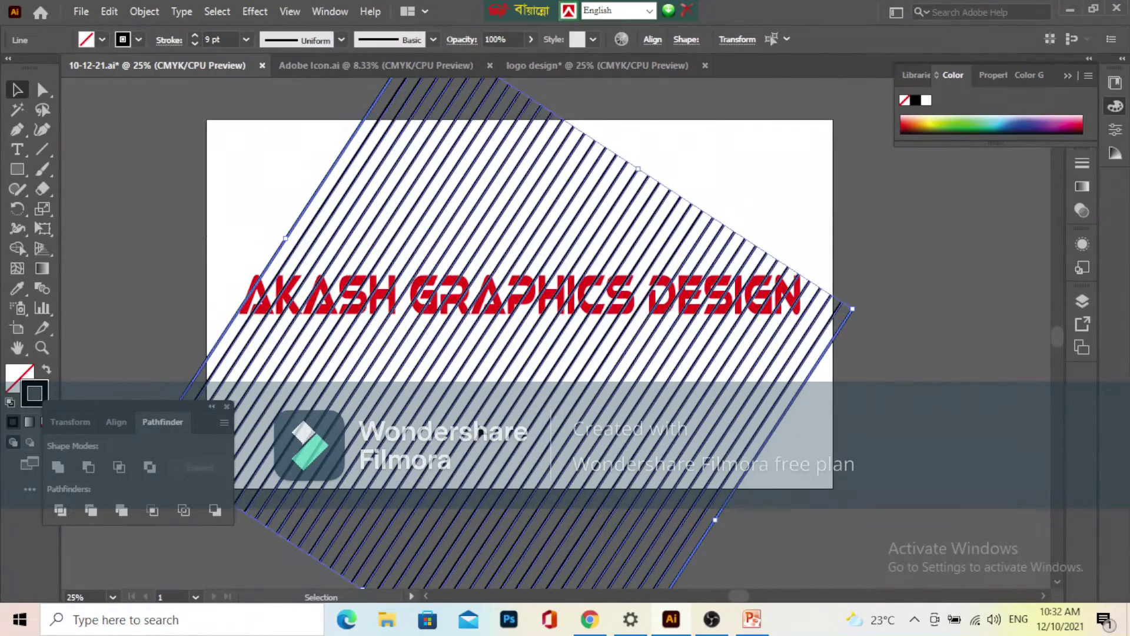
- Set the stripes' stroke weight to 12 pt and increase it further to 16 pt
click(227, 42)
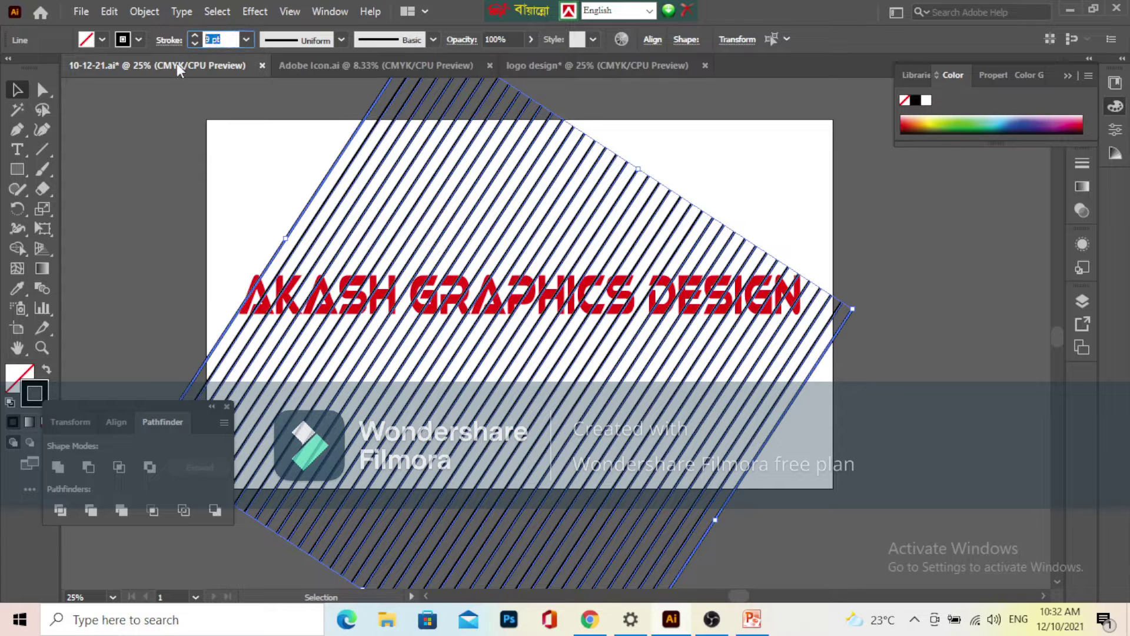
text(12)
key(Return)
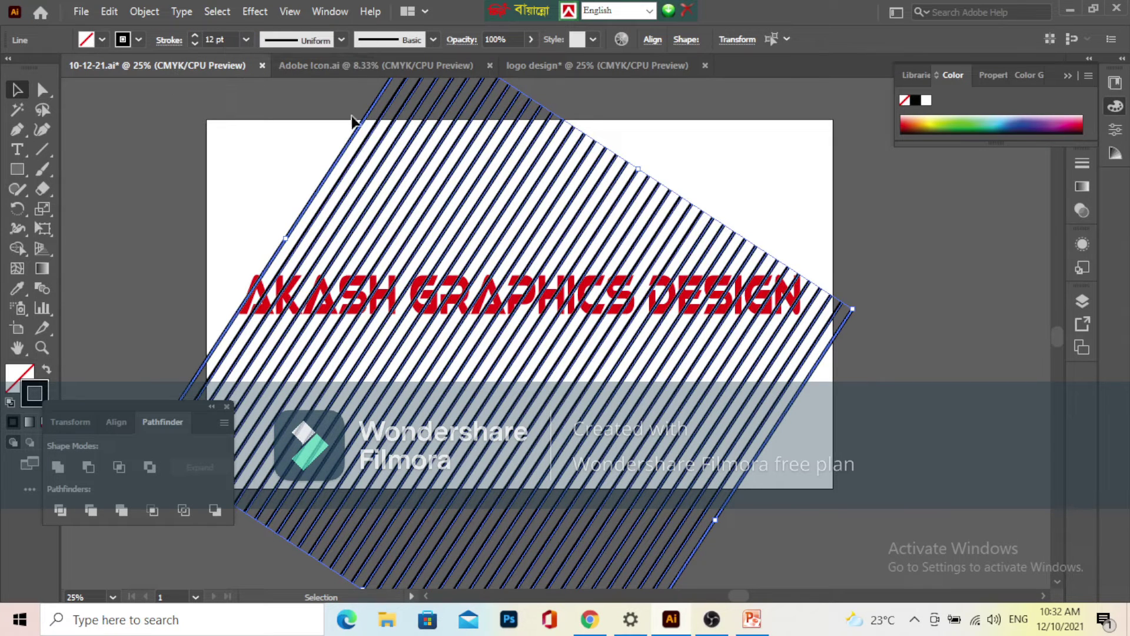
click(196, 35)
click(195, 35)
click(195, 36)
click(195, 36)
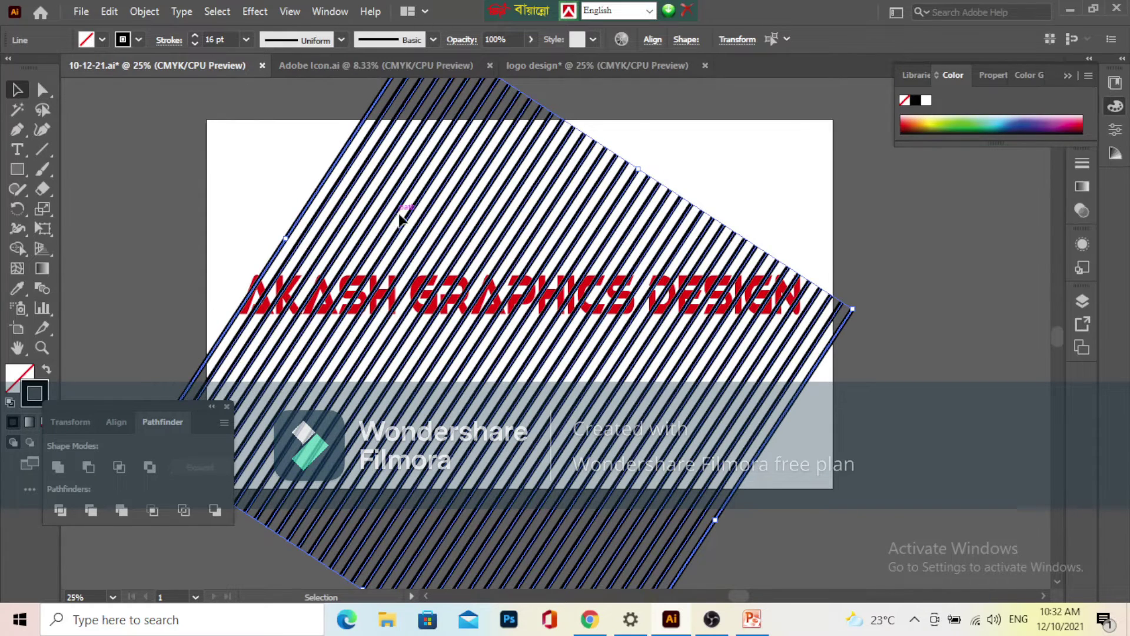
- Delete the rotated 16 pt stripes from the artboard
alt+scroll(432, 262, down, 2)
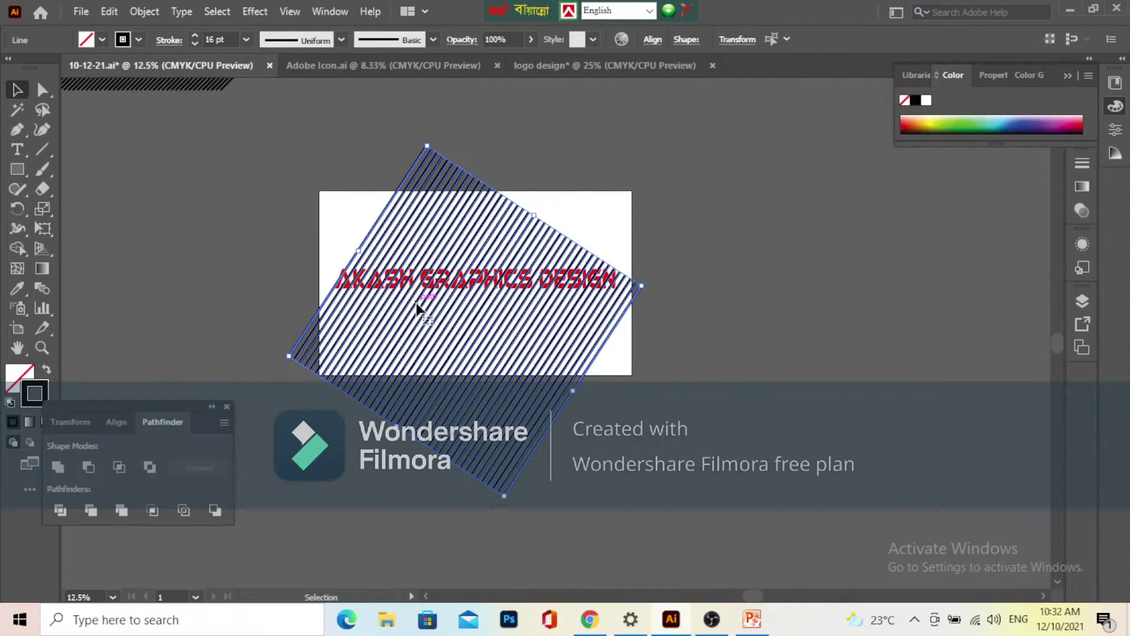
scroll(417, 307, up, 2)
key(Delete)
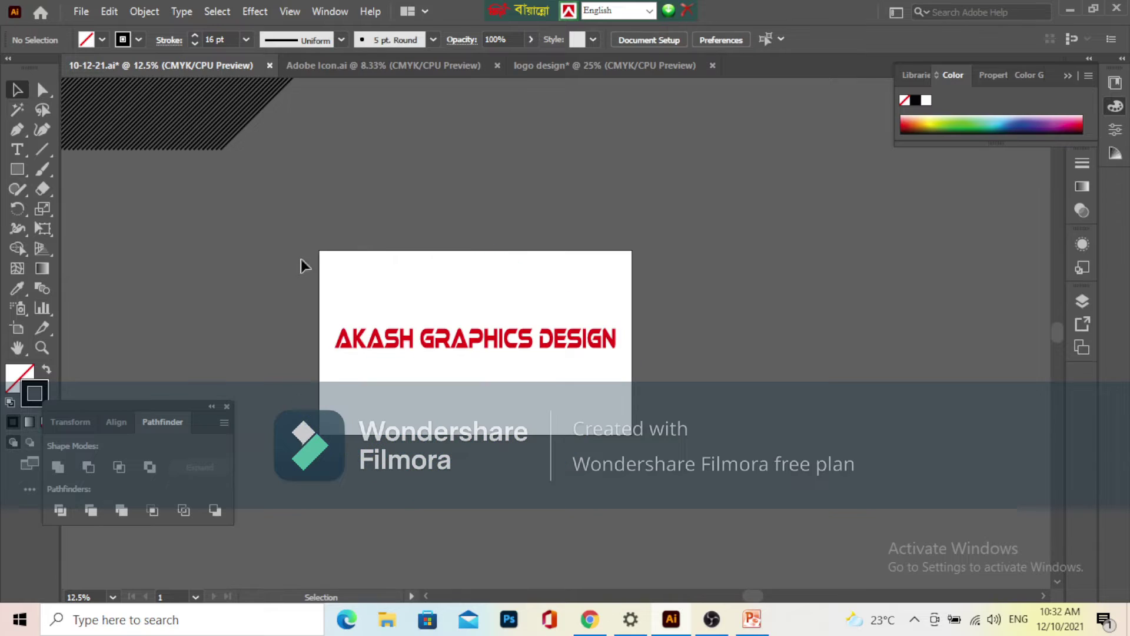
- Move the ready-made group of 12 pt diagonal stripes from outside the artboard over the whole red text and deselect it
drag(156, 118, 612, 308)
alt+scroll(501, 369, up, 3)
alt+scroll(531, 349, down, 1)
alt+scroll(473, 308, up, 1)
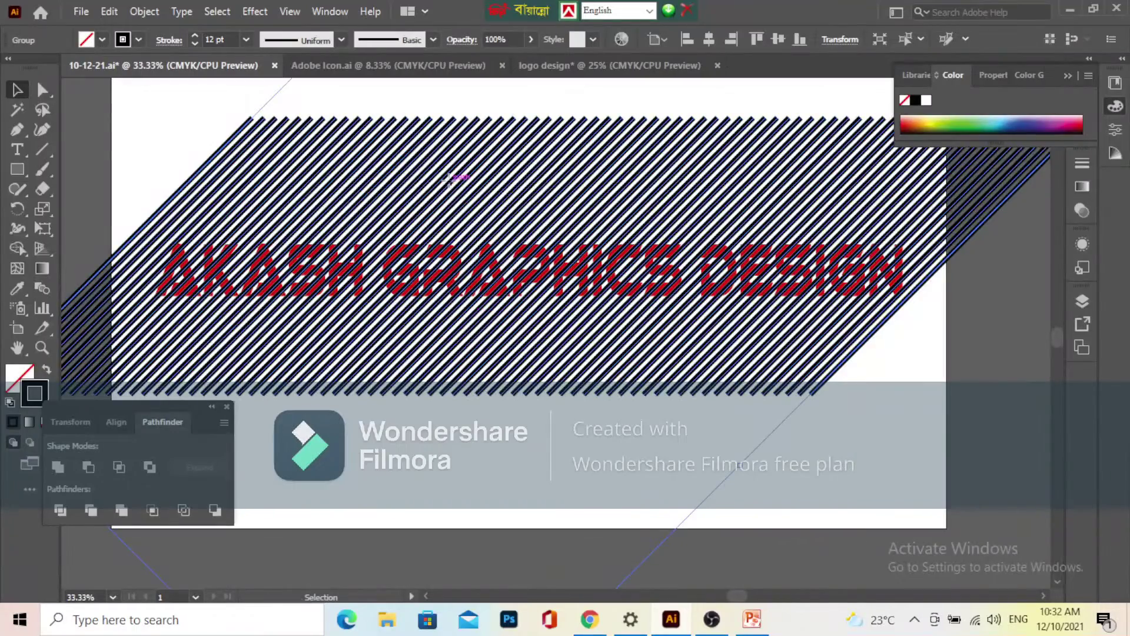
drag(460, 182, 477, 182)
click(193, 113)
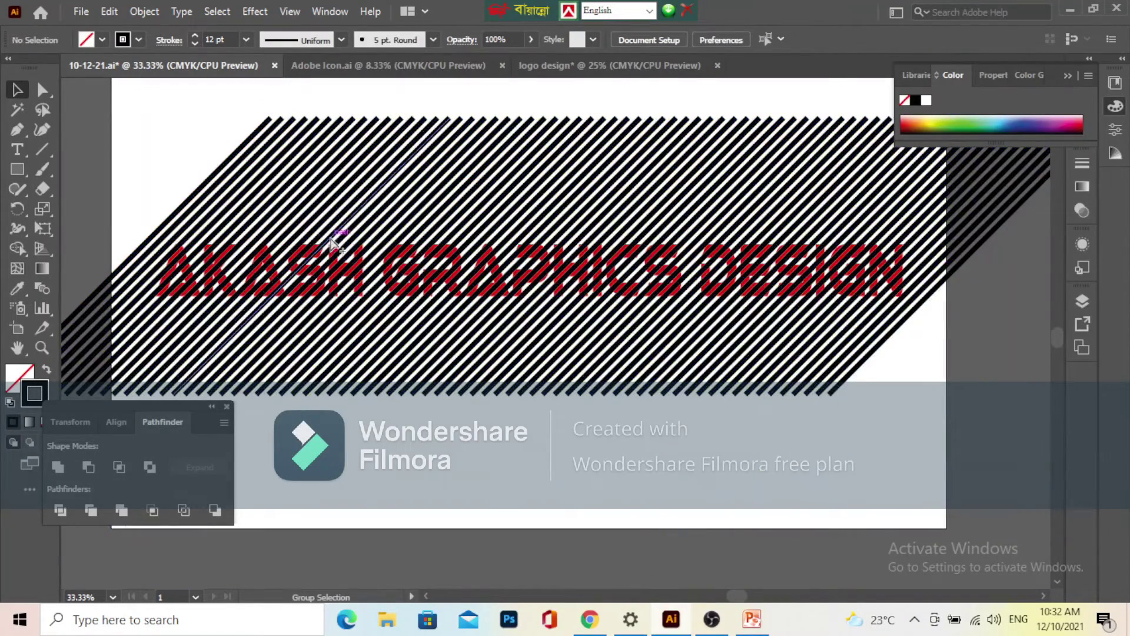
- Send the diagonal stripe group to the back, behind the red text, and deselect it
alt+scroll(334, 235, down, 1)
alt+scroll(334, 237, up, 2)
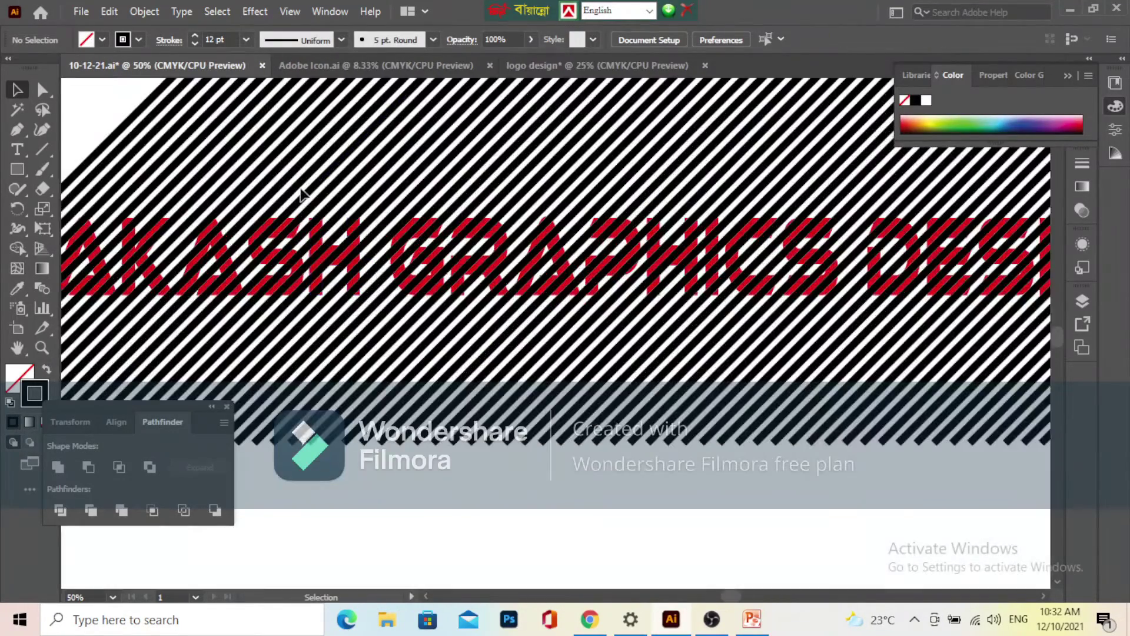
click(308, 198)
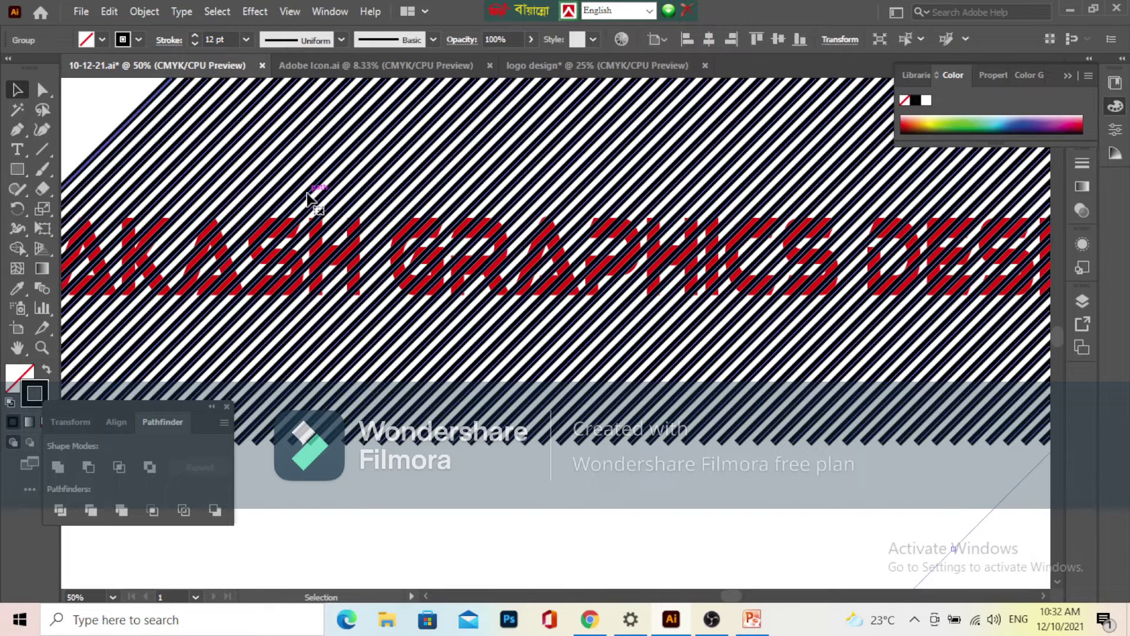
right_click(308, 199)
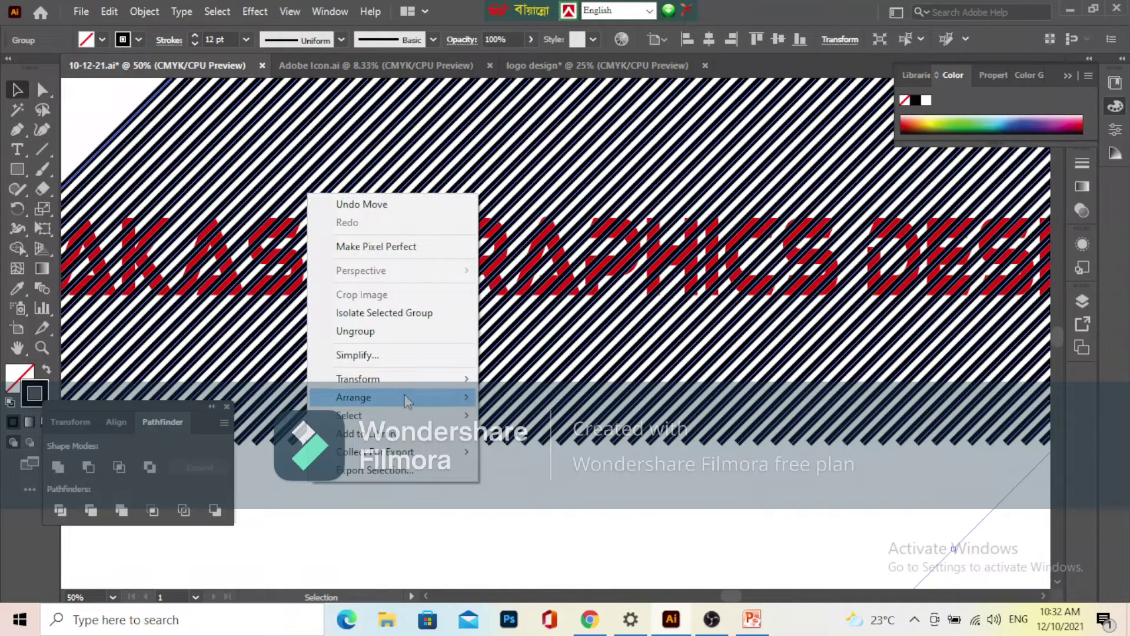
mouse_move(406, 400)
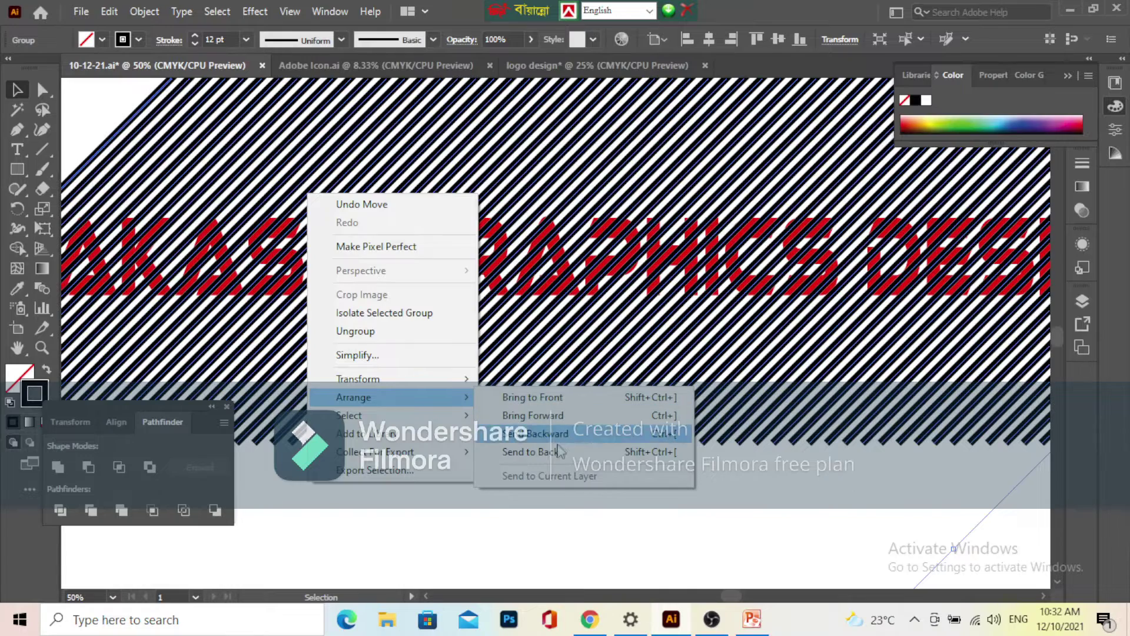
click(530, 451)
click(366, 353)
- Deselect the text and stripes, and undo sending the stripe group behind the text
scroll(366, 349, down, 2)
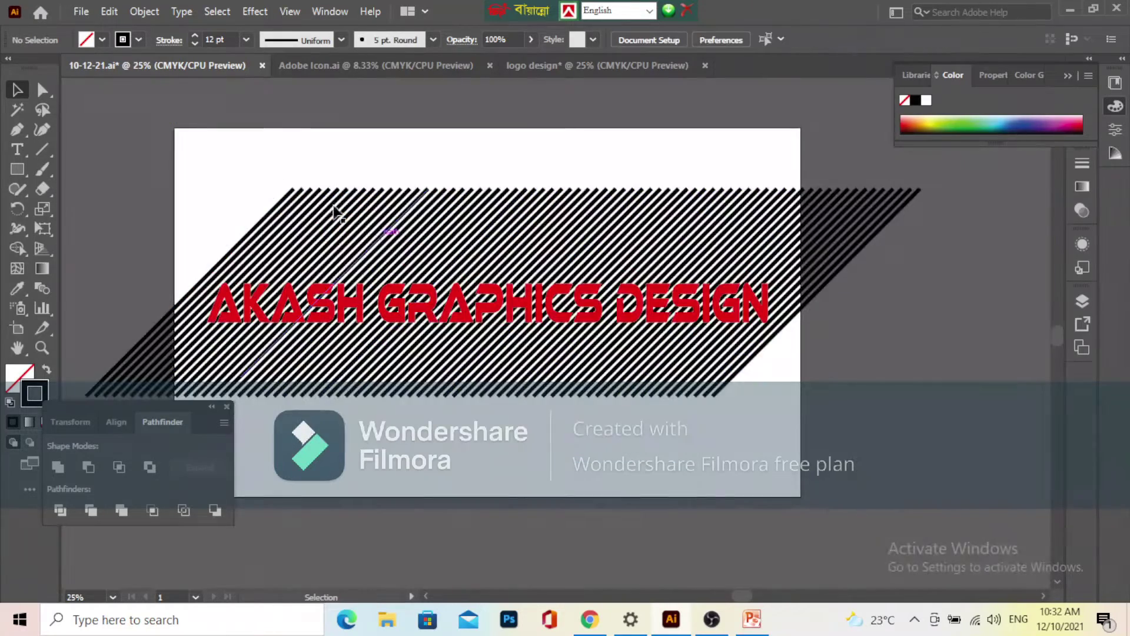
drag(263, 145, 517, 341)
scroll(520, 318, down, 3)
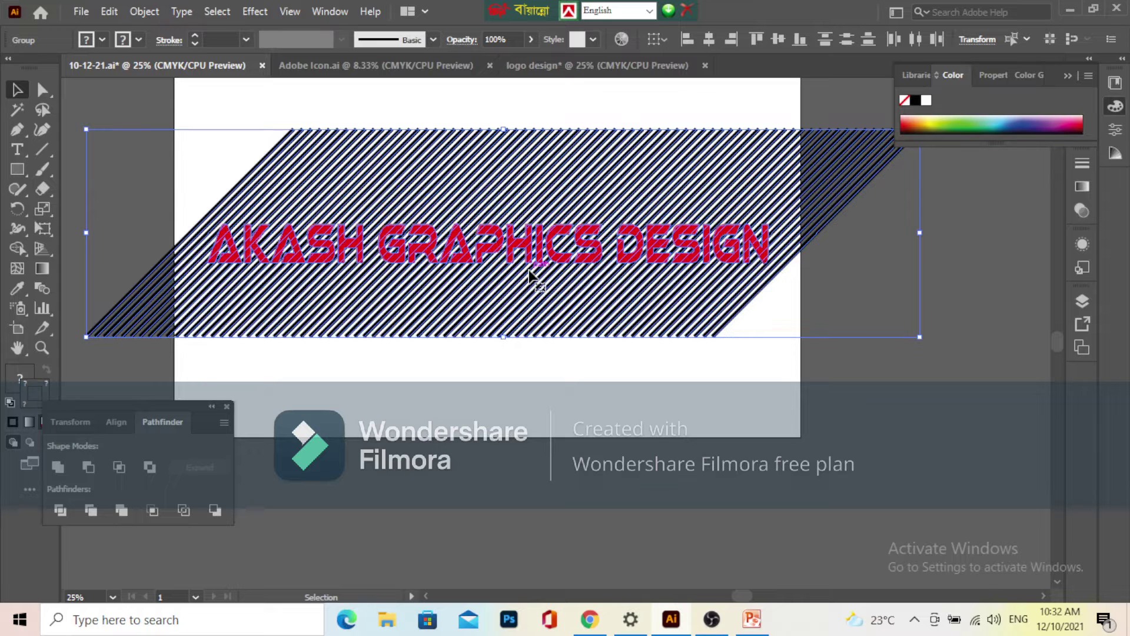
click(587, 393)
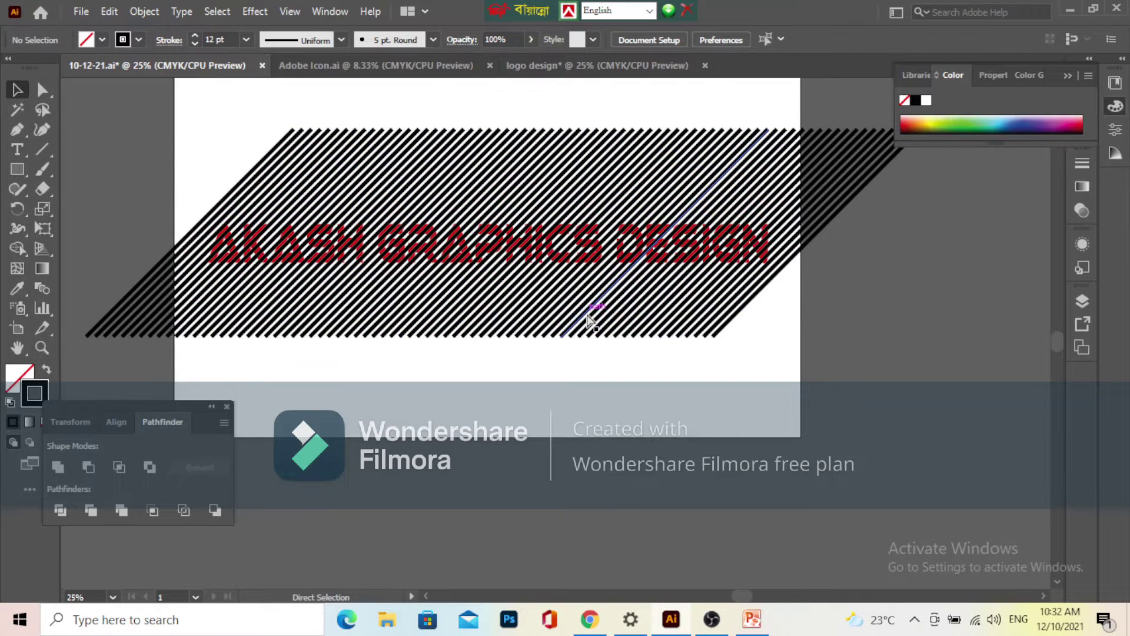
- Select the diagonal stripe group and expand its fill and stroke into shapes
scroll(396, 257, up, 1)
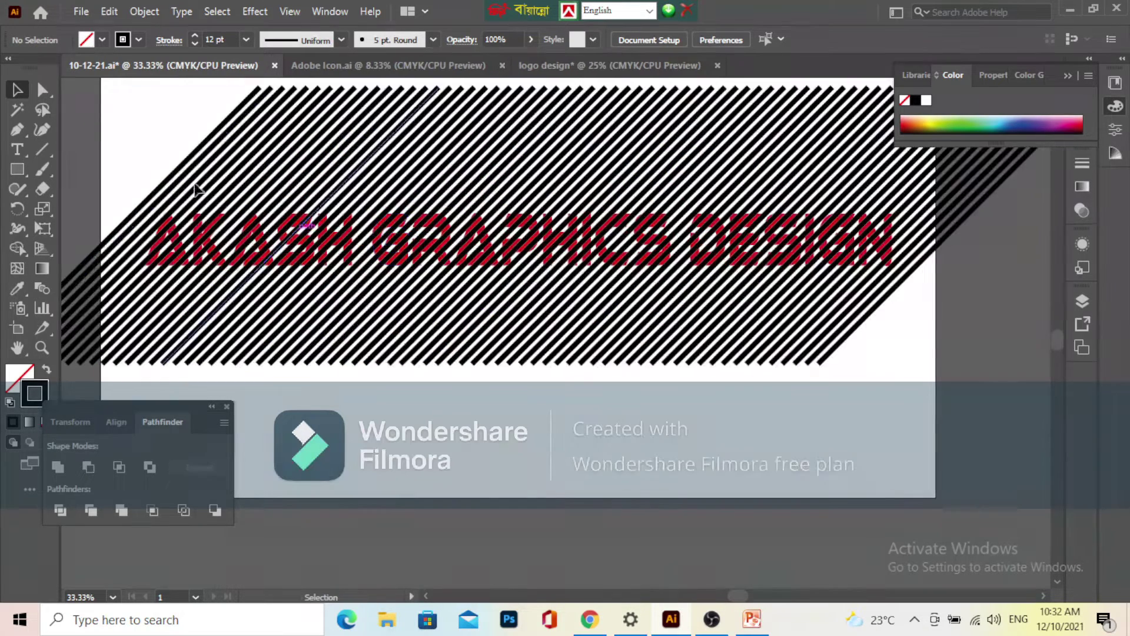
click(461, 290)
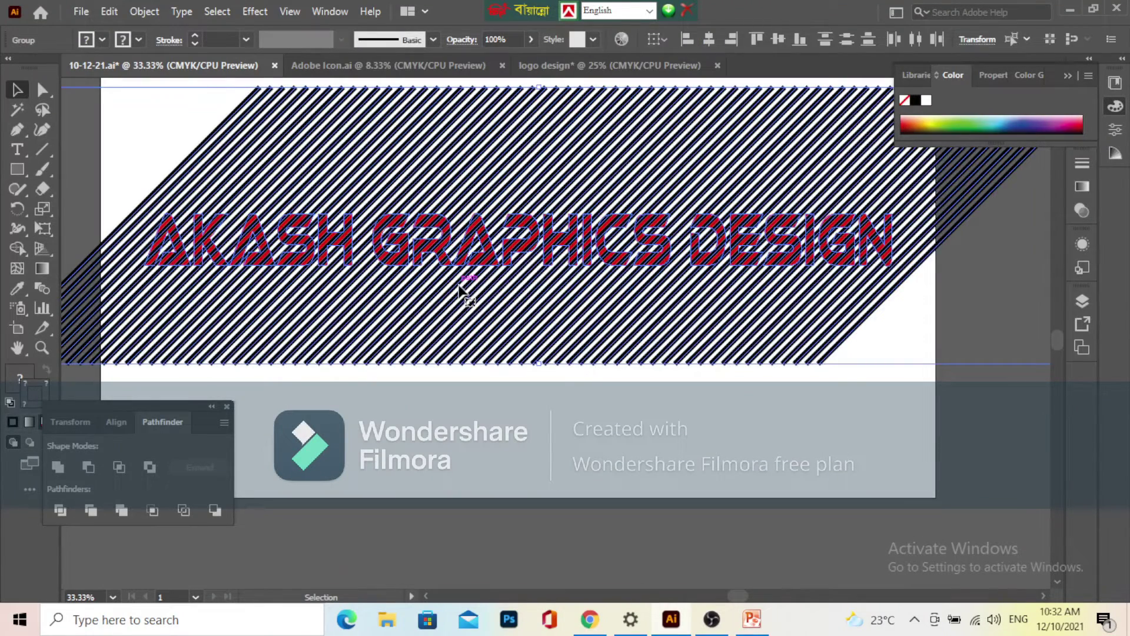
click(464, 314)
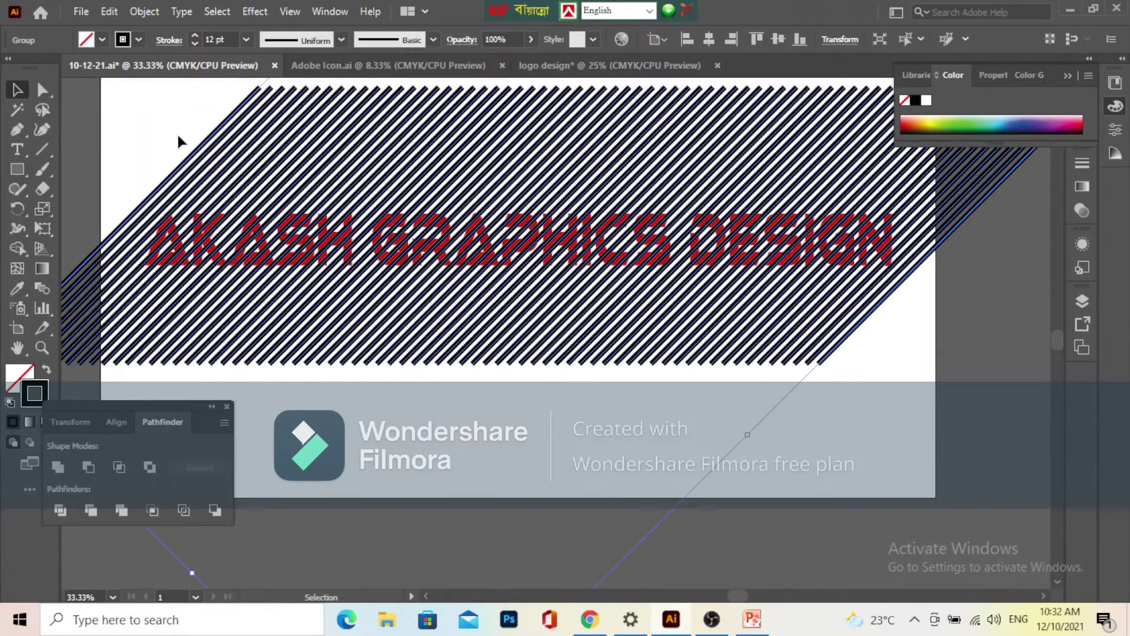
click(144, 11)
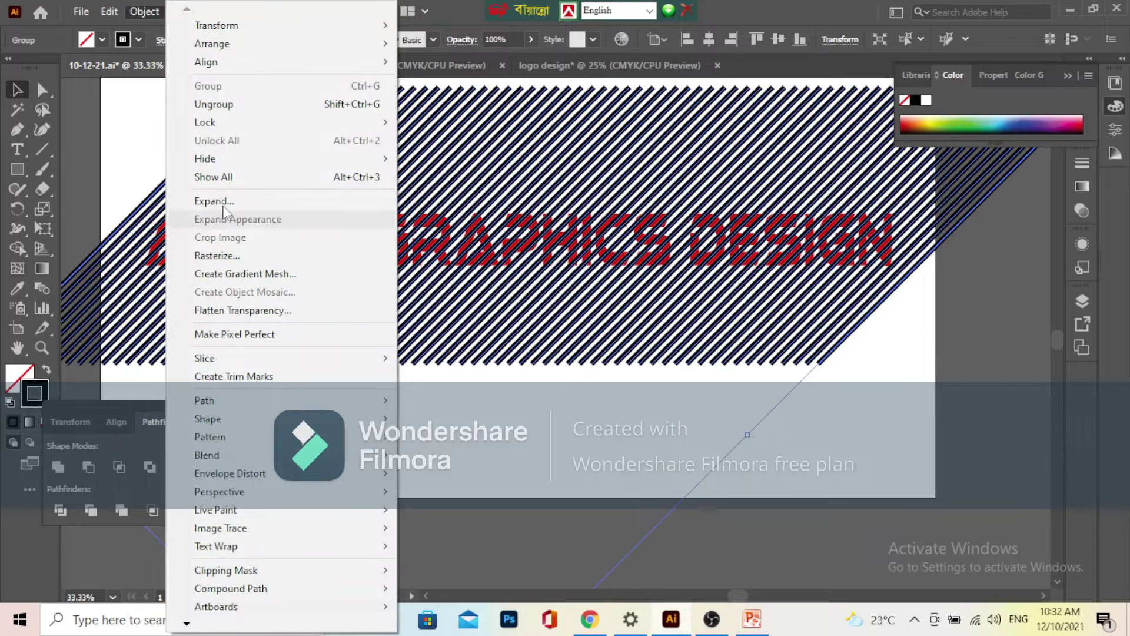
click(214, 201)
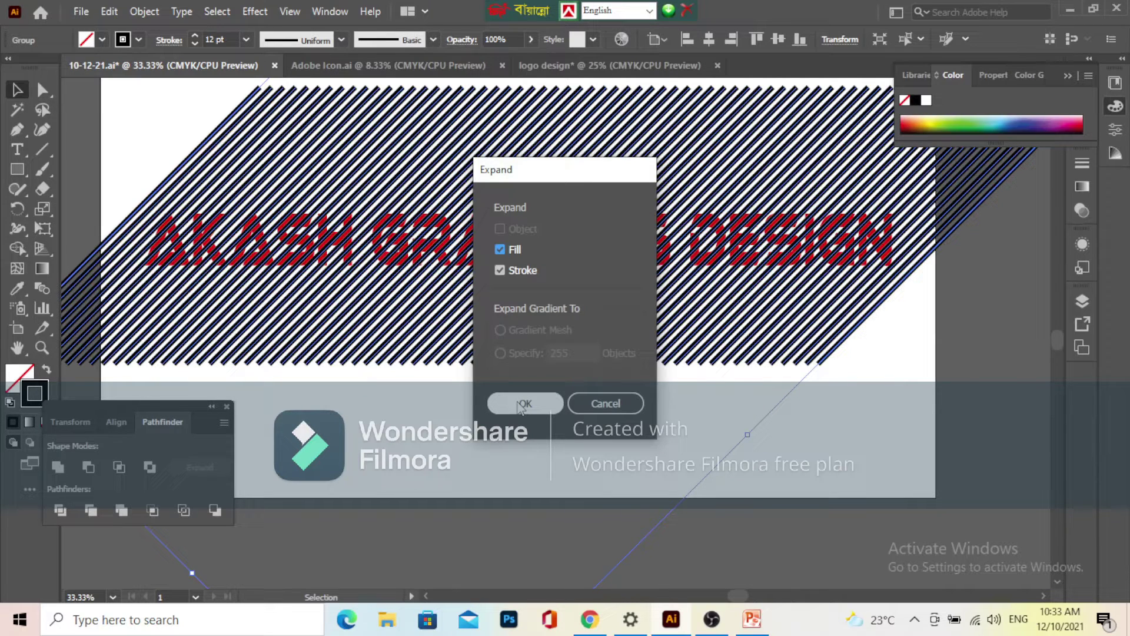
click(519, 404)
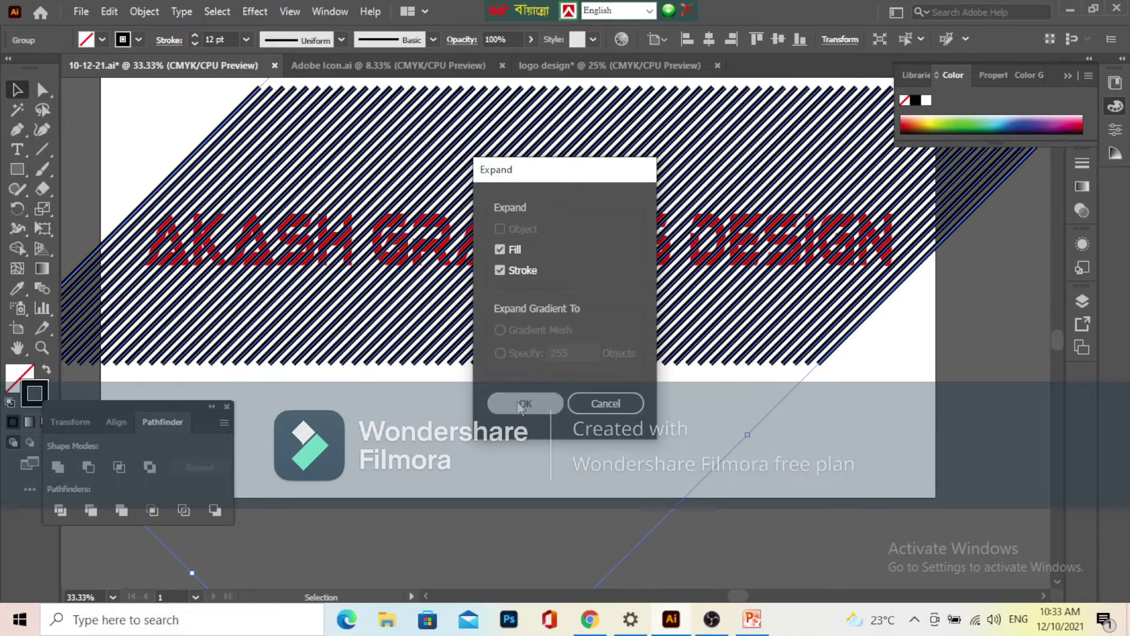
click(514, 398)
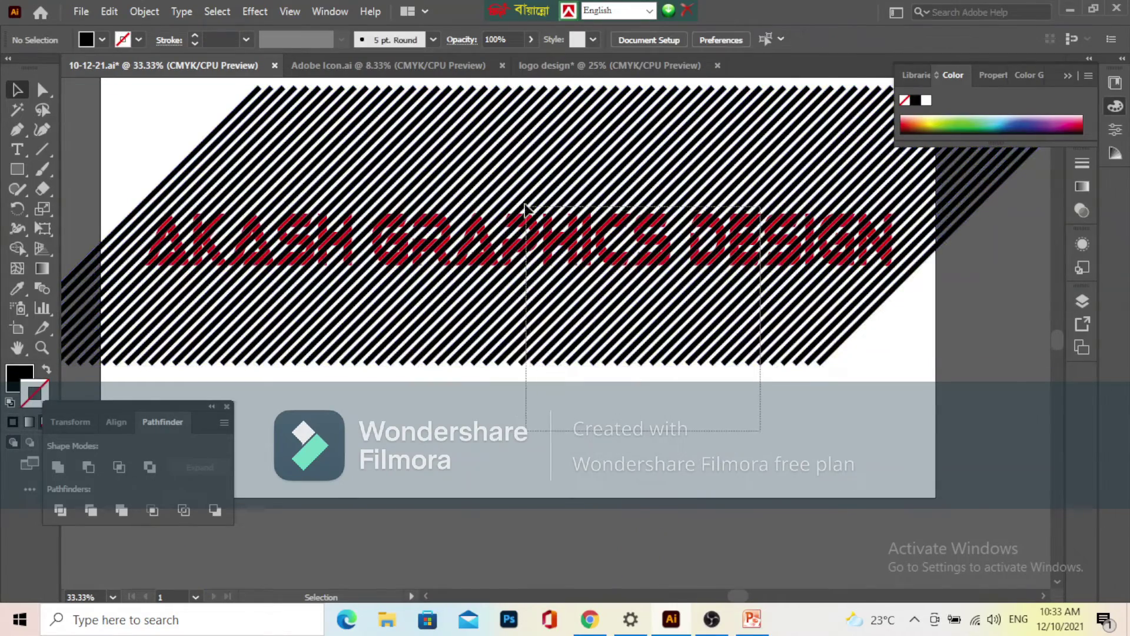
- Select the red text with the expanded stripes and erase the stripes above and below the lettering with Shape Builder
click(506, 229)
scroll(497, 232, down, 1)
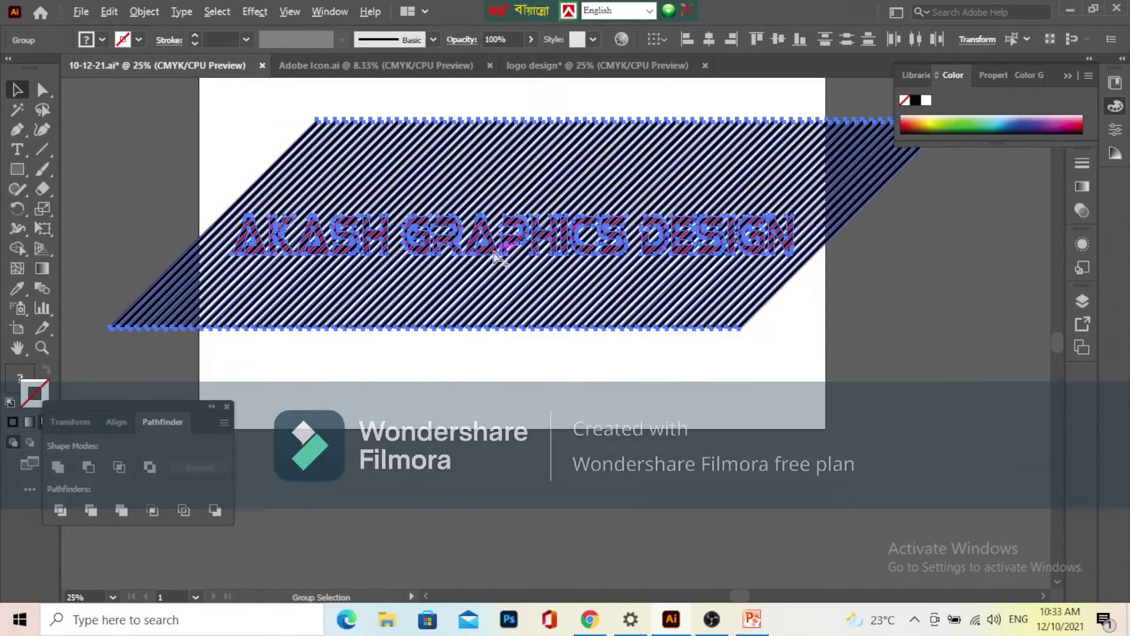
scroll(495, 247, up, 1)
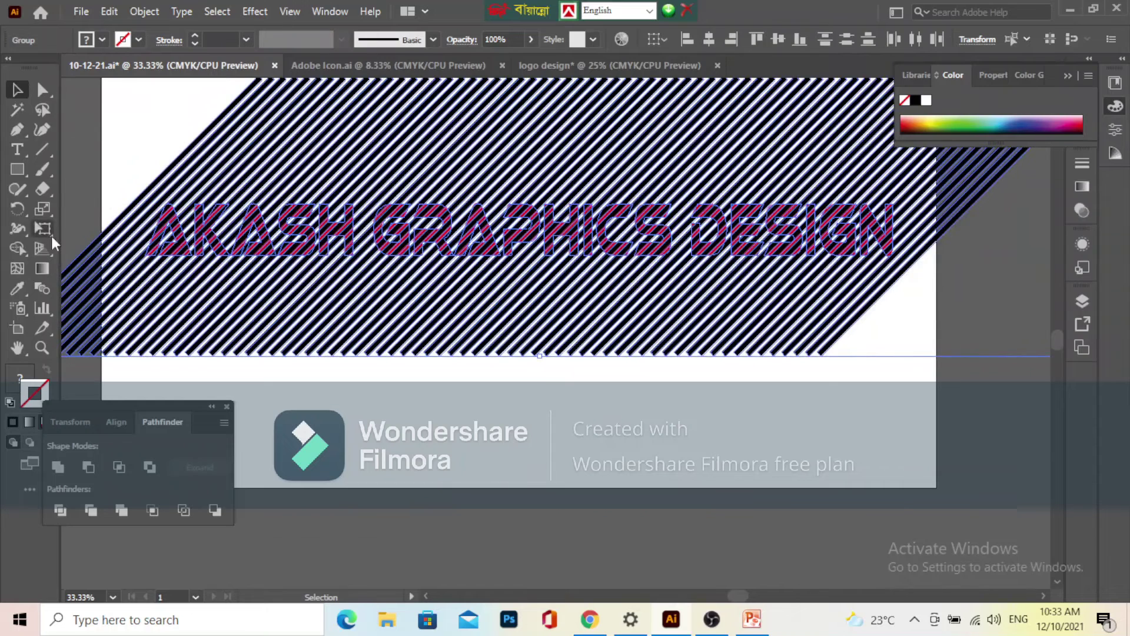
click(26, 252)
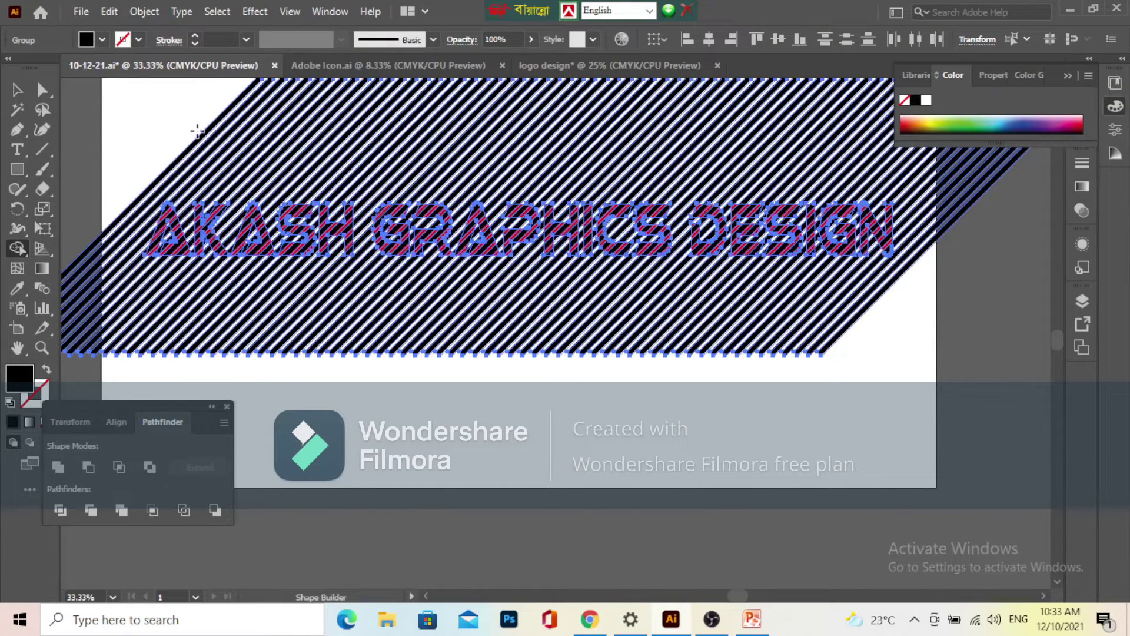
mouse_move(177, 128)
mouse_down()
mouse_move(484, 154)
mouse_move(654, 145)
mouse_move(623, 152)
mouse_up()
mouse_move(152, 121)
mouse_down()
mouse_move(262, 139)
mouse_move(1010, 125)
mouse_move(1022, 153)
mouse_up()
mouse_move(916, 365)
mouse_down()
mouse_move(206, 330)
mouse_move(78, 260)
mouse_move(138, 259)
mouse_up()
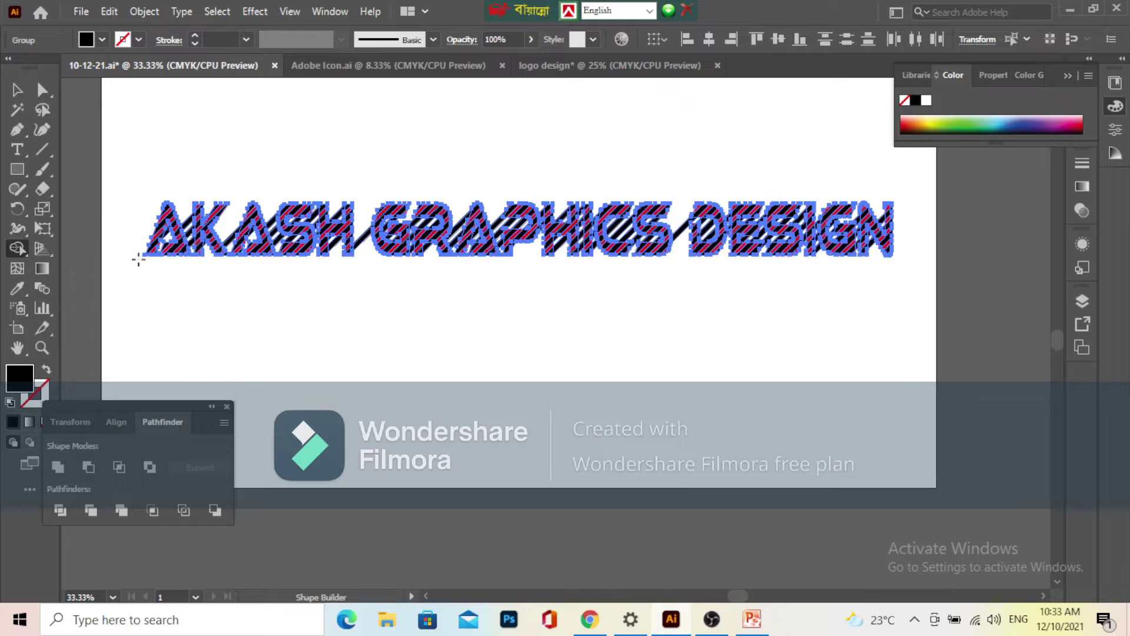
- Reselect the whole red text together with the remaining diagonal stripe pieces
click(24, 93)
scroll(194, 252, up, 4)
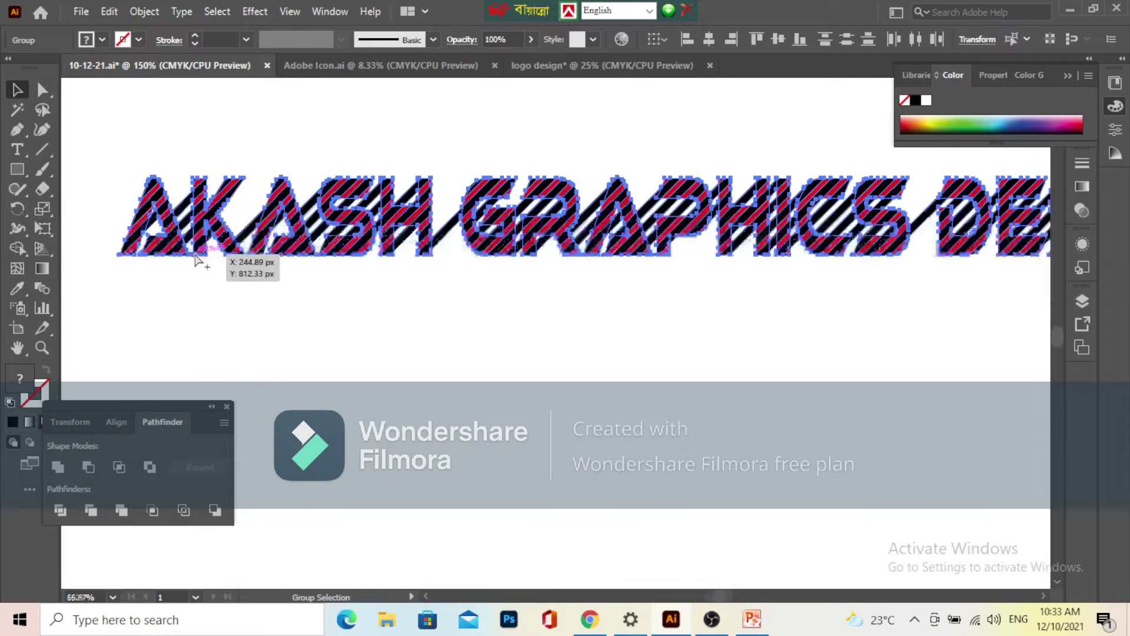
drag(159, 137, 159, 137)
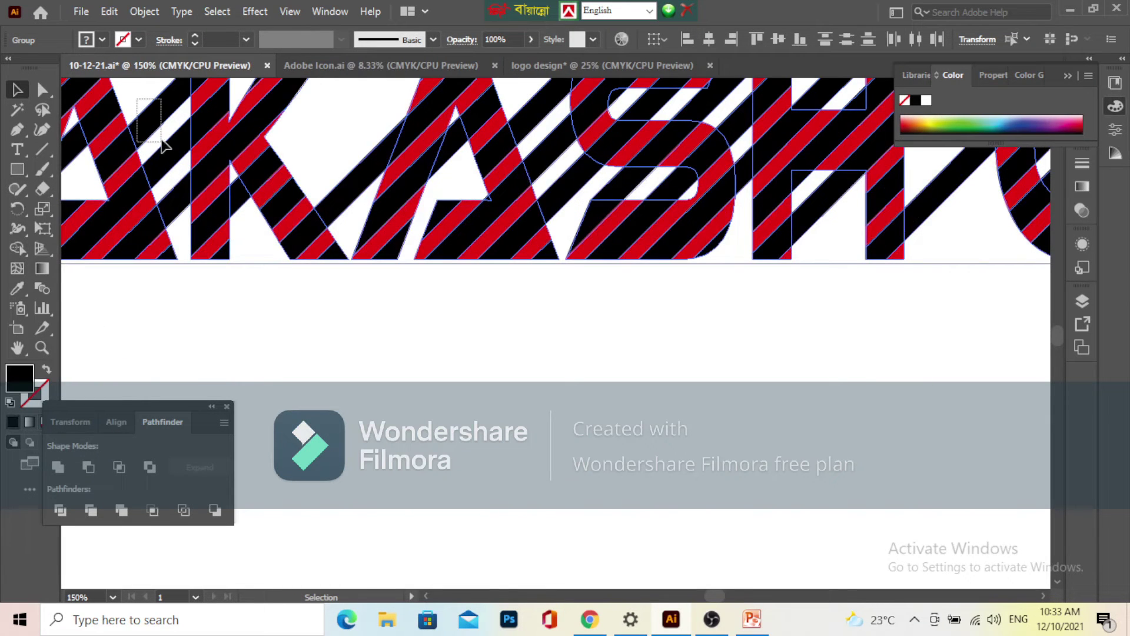
scroll(395, 363, down, 3)
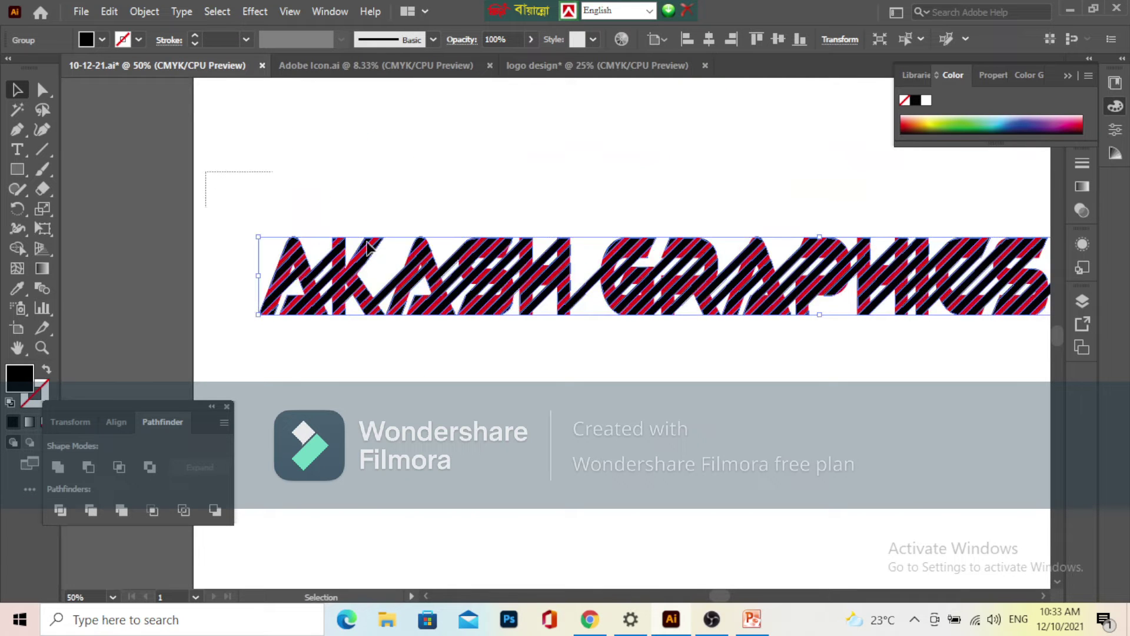
drag(368, 247, 889, 341)
scroll(735, 319, down, 2)
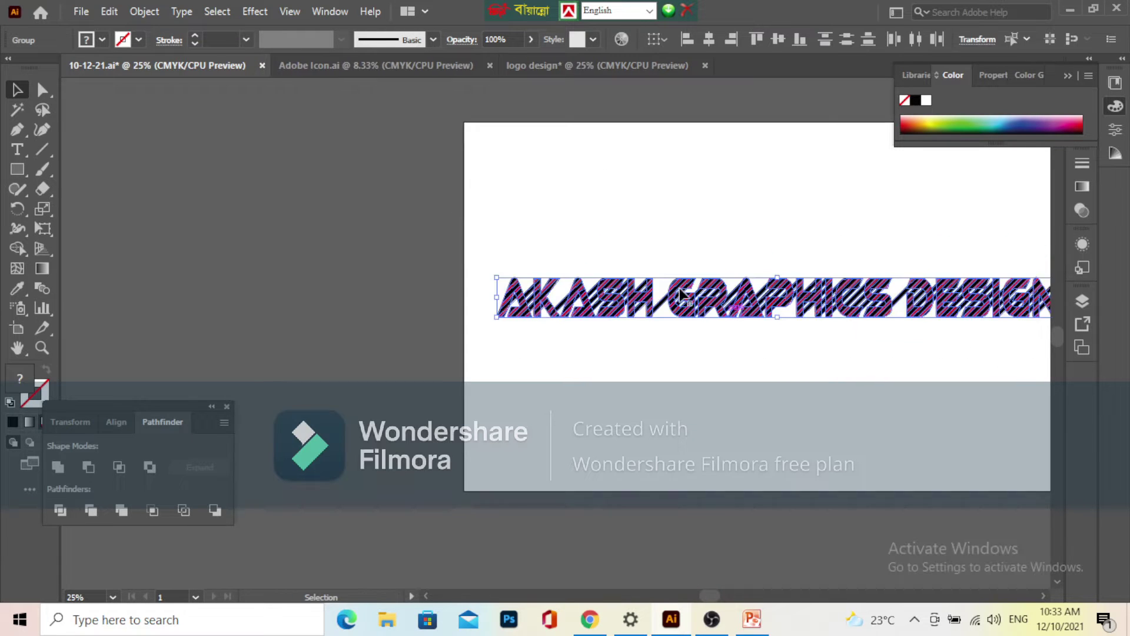
click(459, 207)
drag(706, 284, 458, 227)
drag(211, 183, 843, 300)
scroll(383, 298, up, 4)
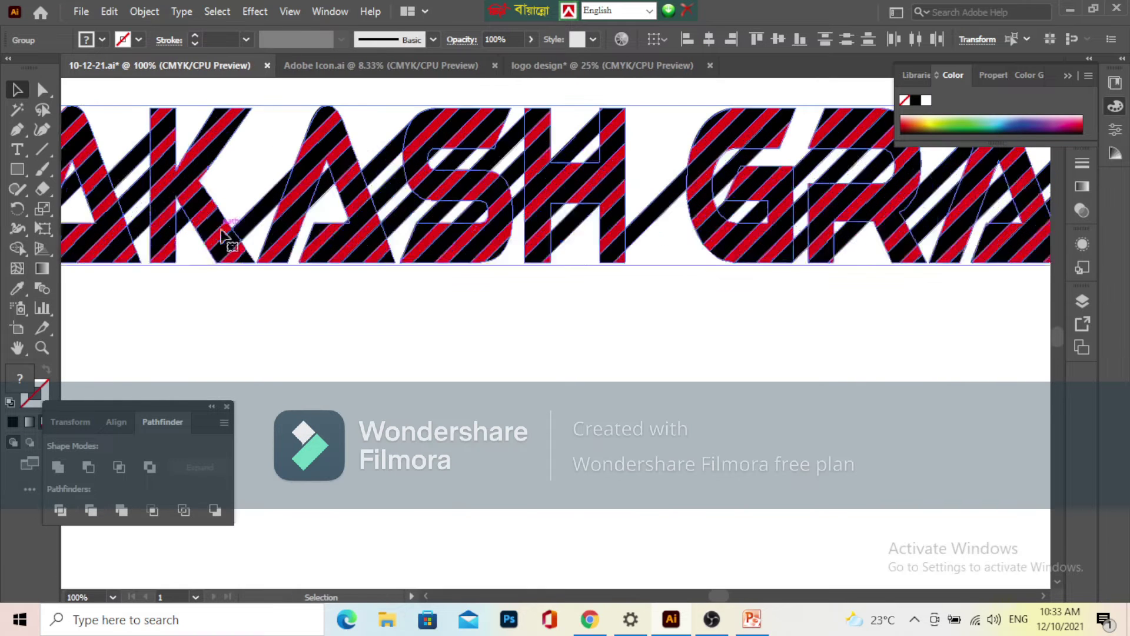
- With Shape Builder, erase the stripe pieces inside the first A of AKASH and between that A and the K
click(18, 250)
scroll(180, 316, up, 1)
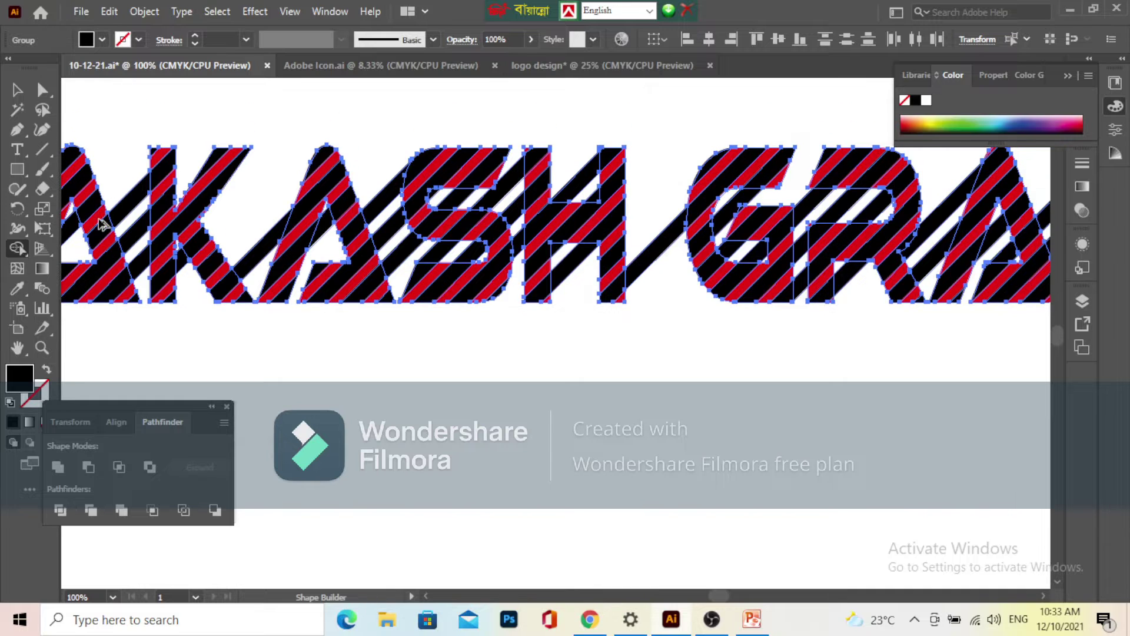
scroll(100, 224, up, 3)
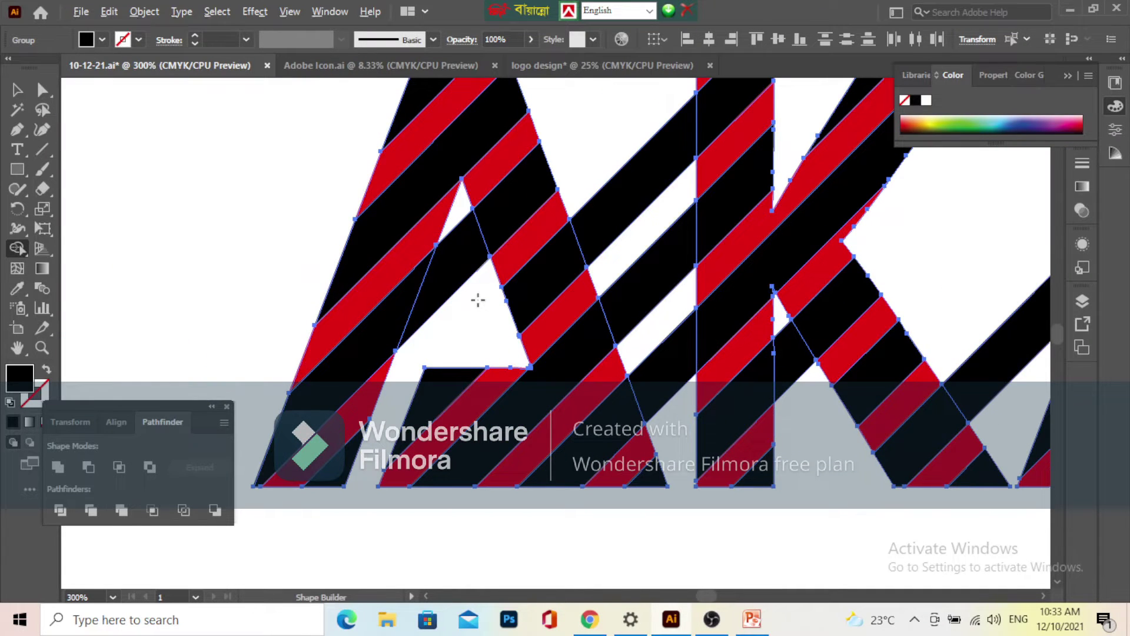
drag(478, 301, 450, 263)
drag(524, 290, 329, 265)
mouse_move(401, 98)
mouse_down()
mouse_move(434, 152)
mouse_move(464, 254)
mouse_move(475, 342)
mouse_move(447, 342)
mouse_up()
- Erase the stripe pieces between the second A and the S of AKASH and inside the S's lower opening
scroll(333, 301, down, 3)
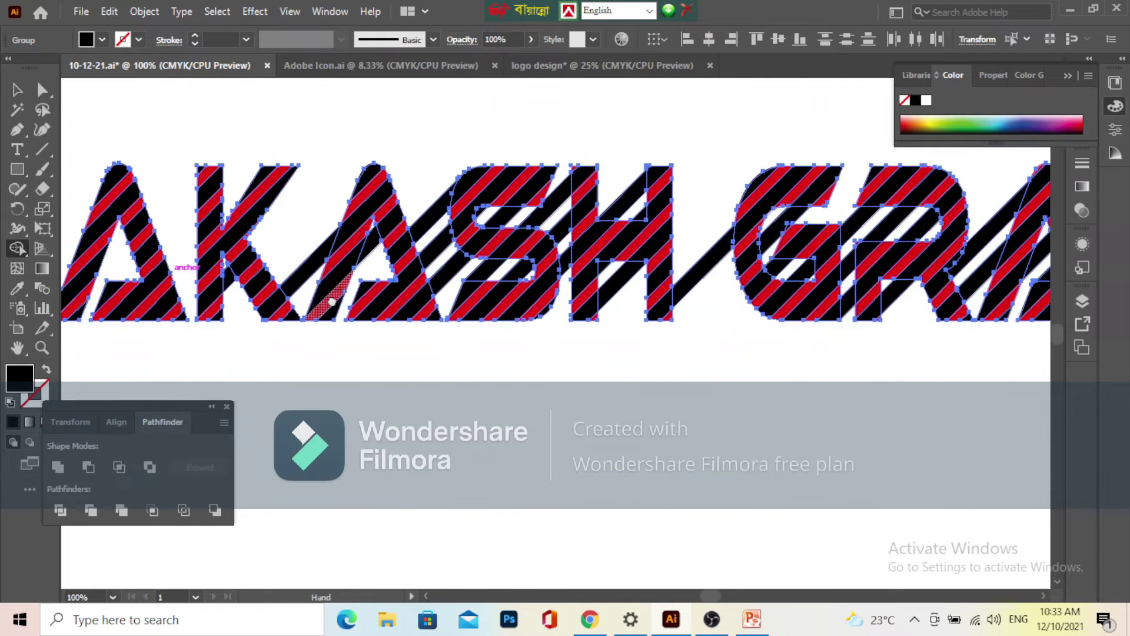
scroll(328, 290, up, 3)
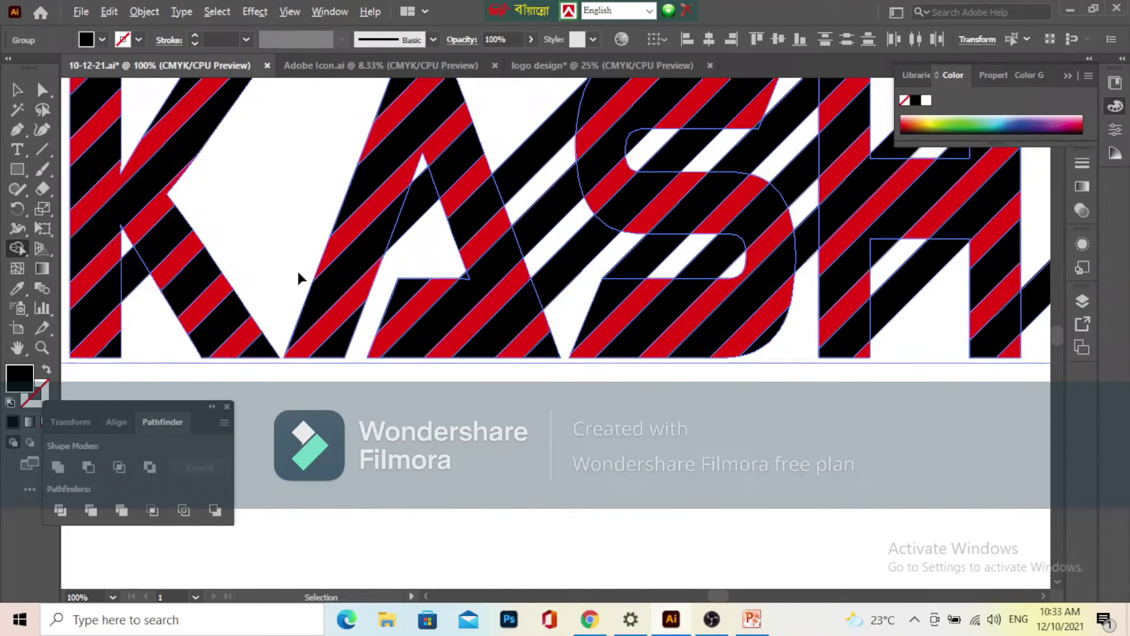
scroll(298, 274, down, 3)
key(shift+m)
drag(328, 130, 343, 200)
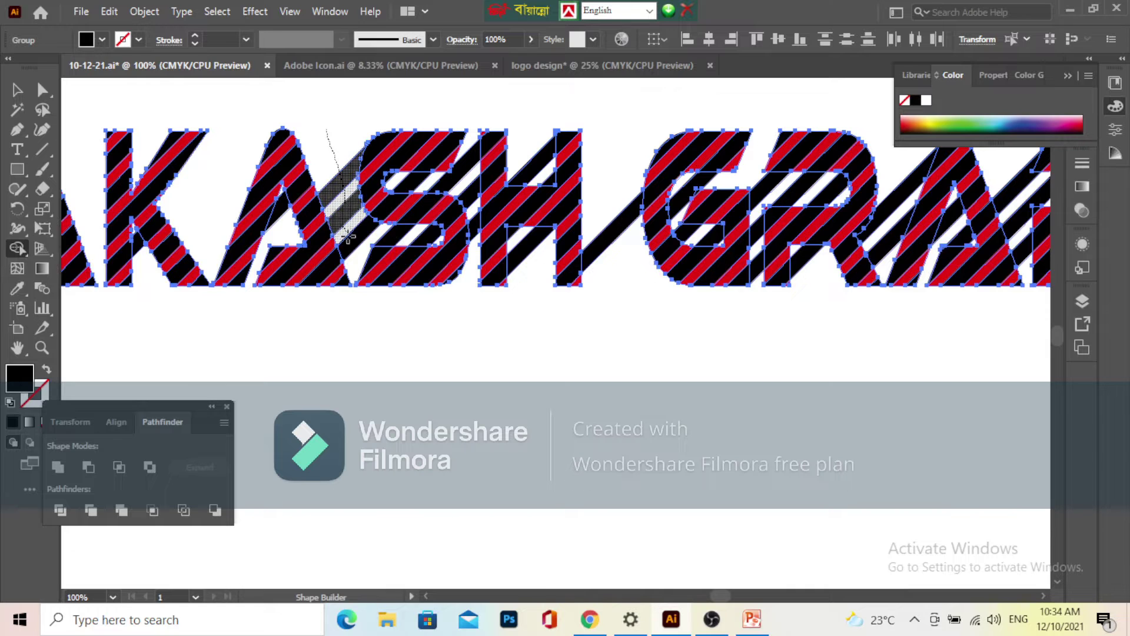
scroll(431, 288, up, 3)
drag(257, 119, 403, 144)
- Erase the stripe pieces between the S and H of AKASH and inside the S's upper opening
drag(509, 238, 296, 412)
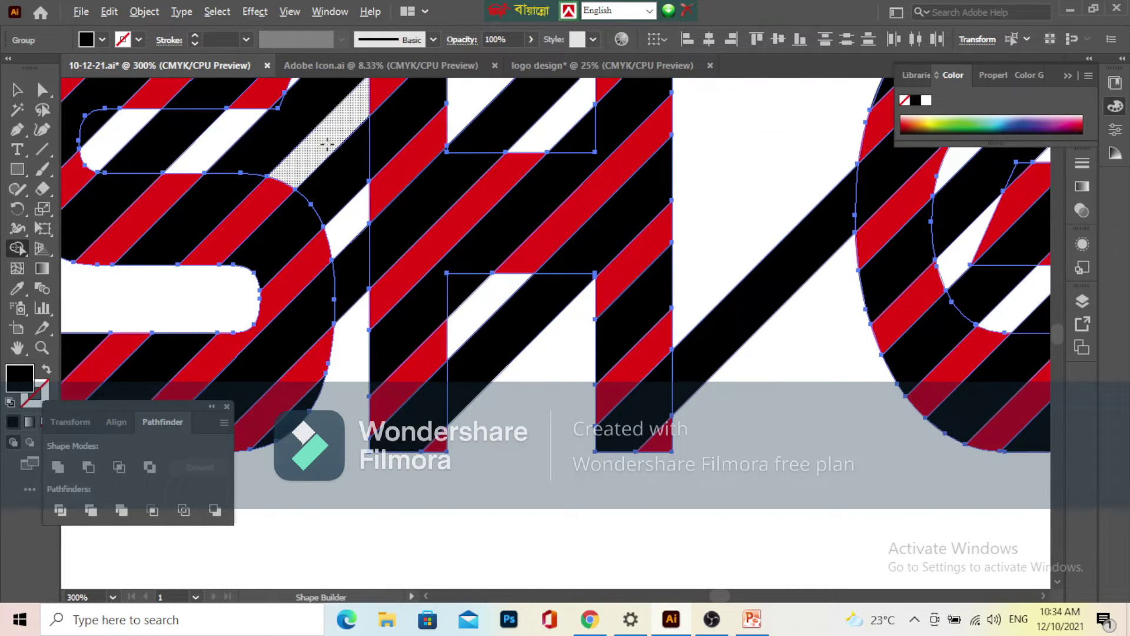
drag(327, 144, 351, 272)
scroll(350, 294, down, 2)
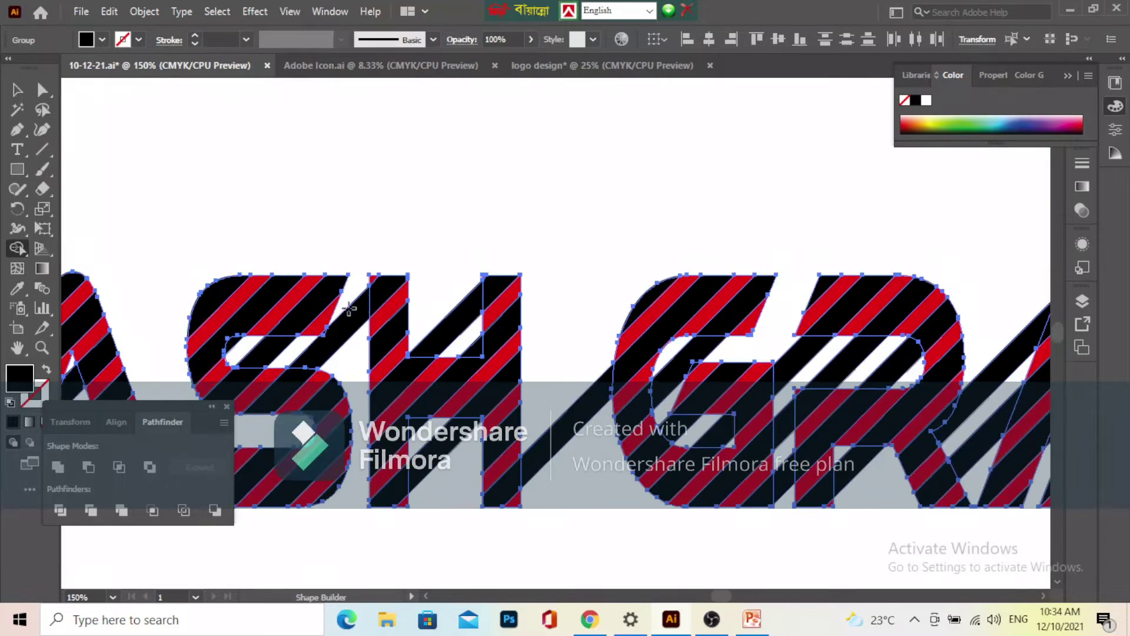
alt+click(352, 329)
scroll(236, 357, up, 4)
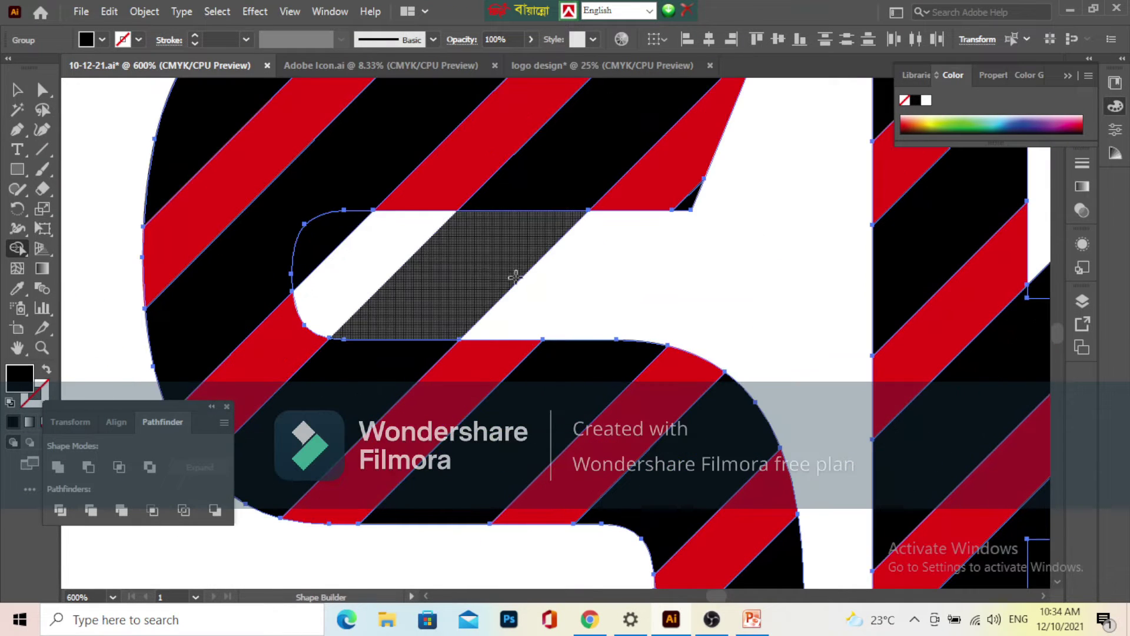
mouse_move(582, 289)
mouse_down()
mouse_move(423, 281)
mouse_move(341, 241)
mouse_up()
- Erase the stripe pieces from the upper and lower openings of the H in AKASH
scroll(381, 279, down, 2)
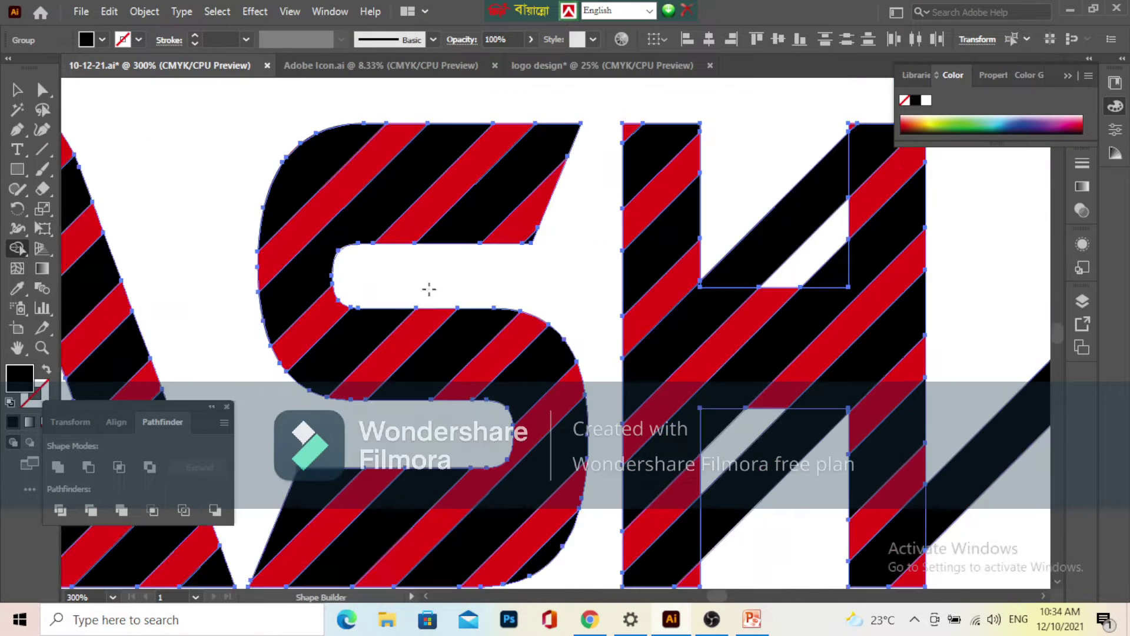
drag(631, 298, 235, 252)
drag(349, 131, 424, 212)
scroll(424, 212, down, 2)
mouse_move(428, 408)
mouse_down()
mouse_move(345, 328)
mouse_move(312, 317)
mouse_up()
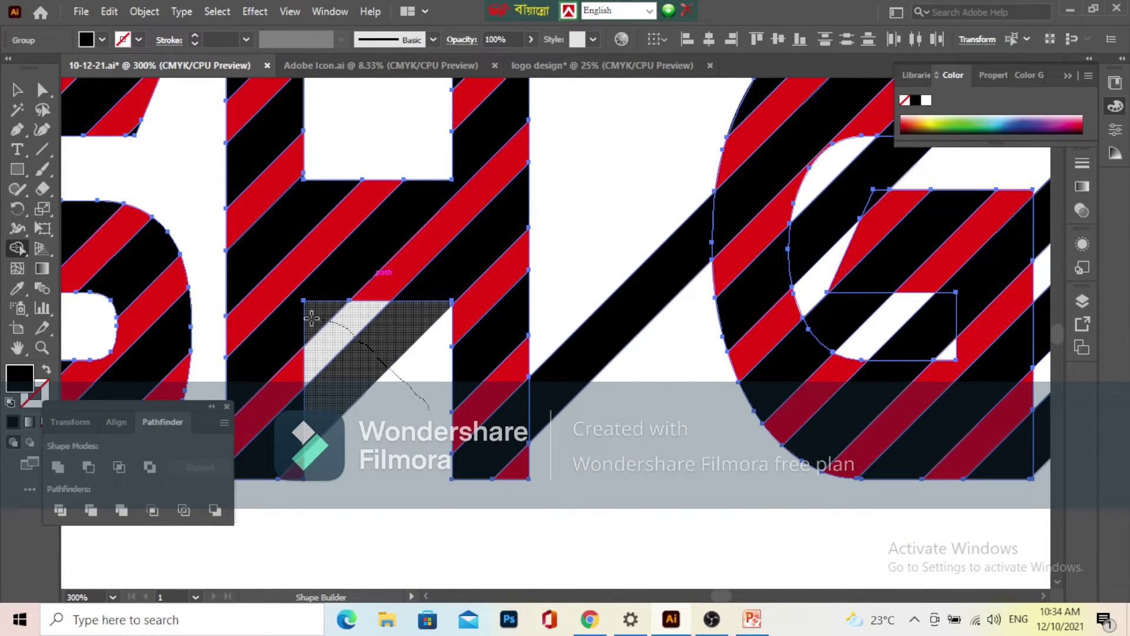
- Erase the stripe pieces between AKASH and GRAPHICS and inside the G's opening
drag(607, 306, 387, 253)
drag(380, 160, 393, 292)
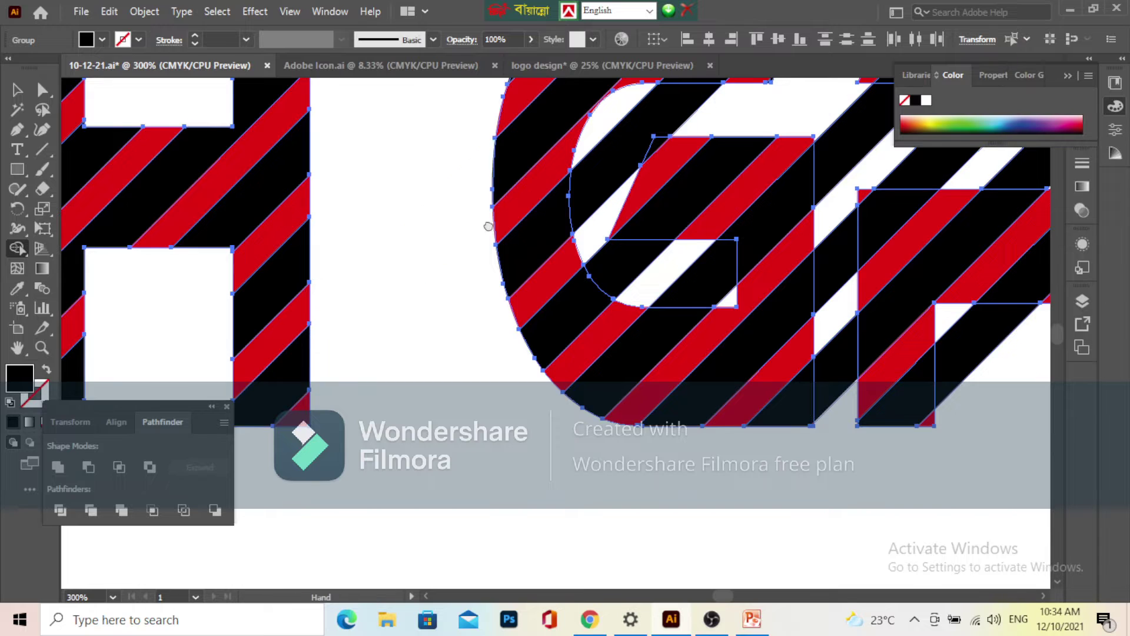
drag(487, 227, 201, 229)
drag(314, 165, 313, 166)
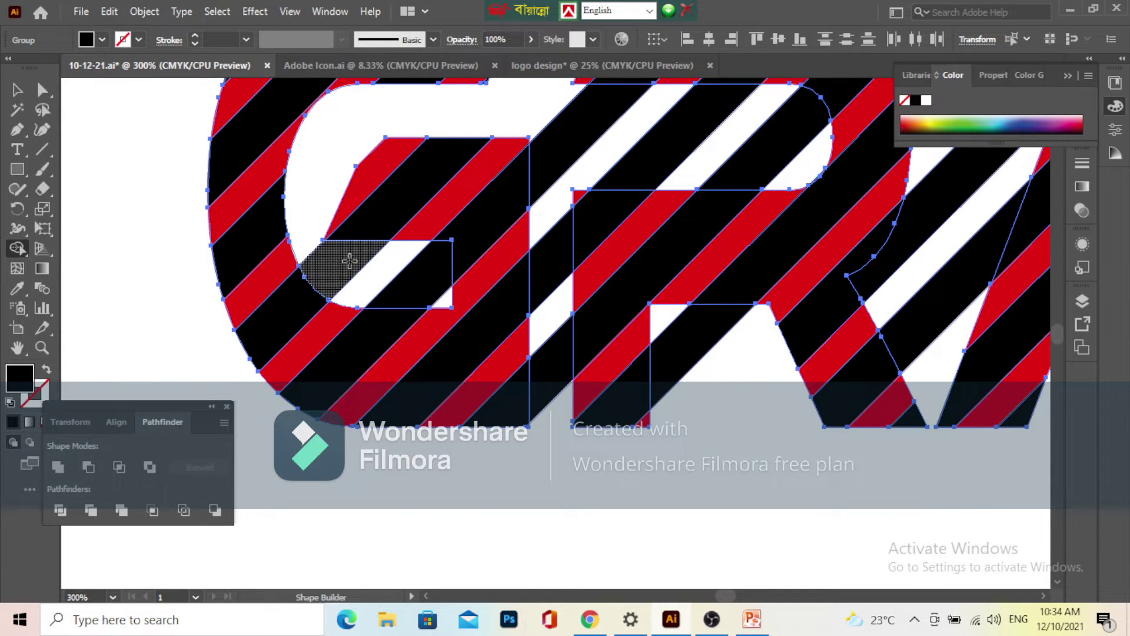
mouse_move(332, 270)
mouse_down()
mouse_move(436, 301)
mouse_move(304, 324)
mouse_move(196, 370)
mouse_up()
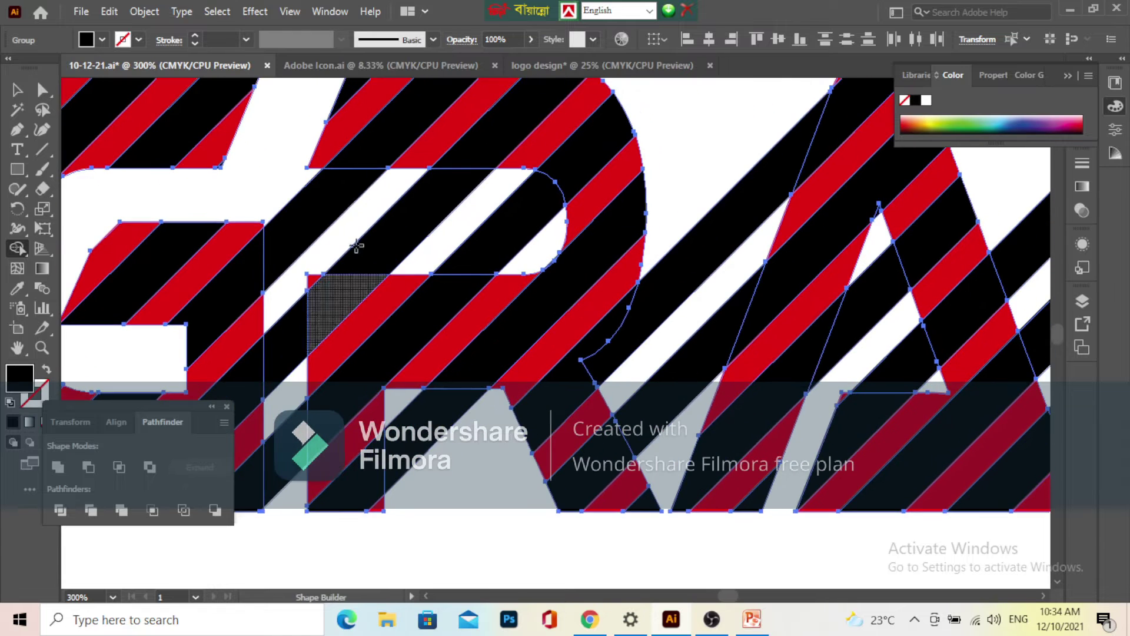
- Erase the stripe pieces from the R's bowl and leg openings and from the gap between the G and R
mouse_move(272, 190)
mouse_down()
mouse_move(512, 230)
mouse_move(484, 246)
mouse_up()
scroll(308, 222, down, 3)
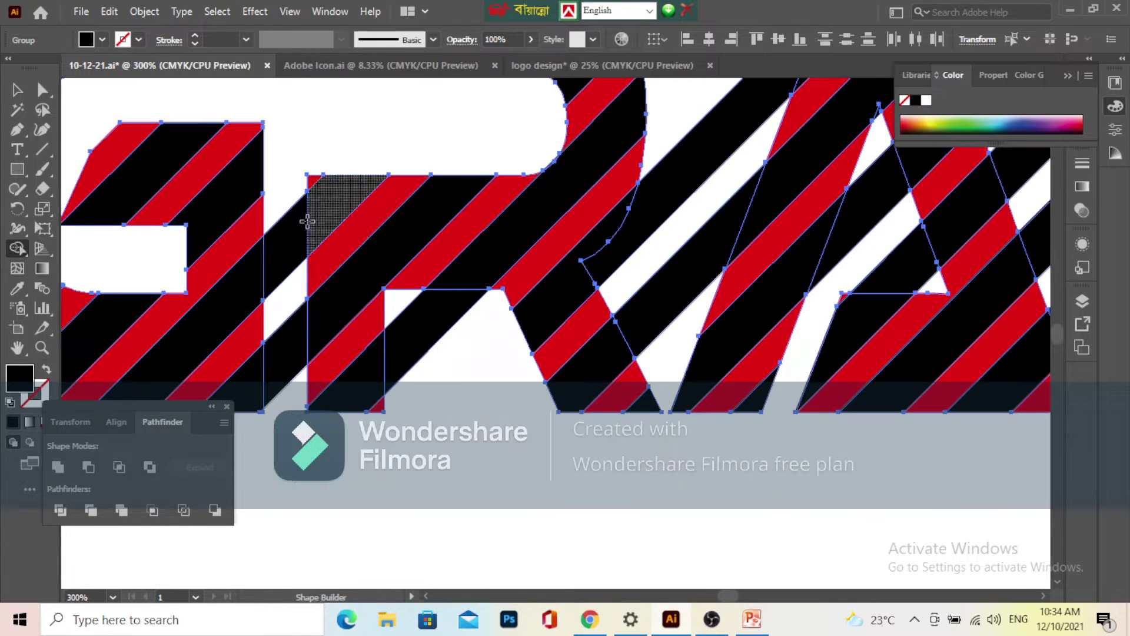
drag(283, 195, 293, 342)
drag(484, 397, 424, 335)
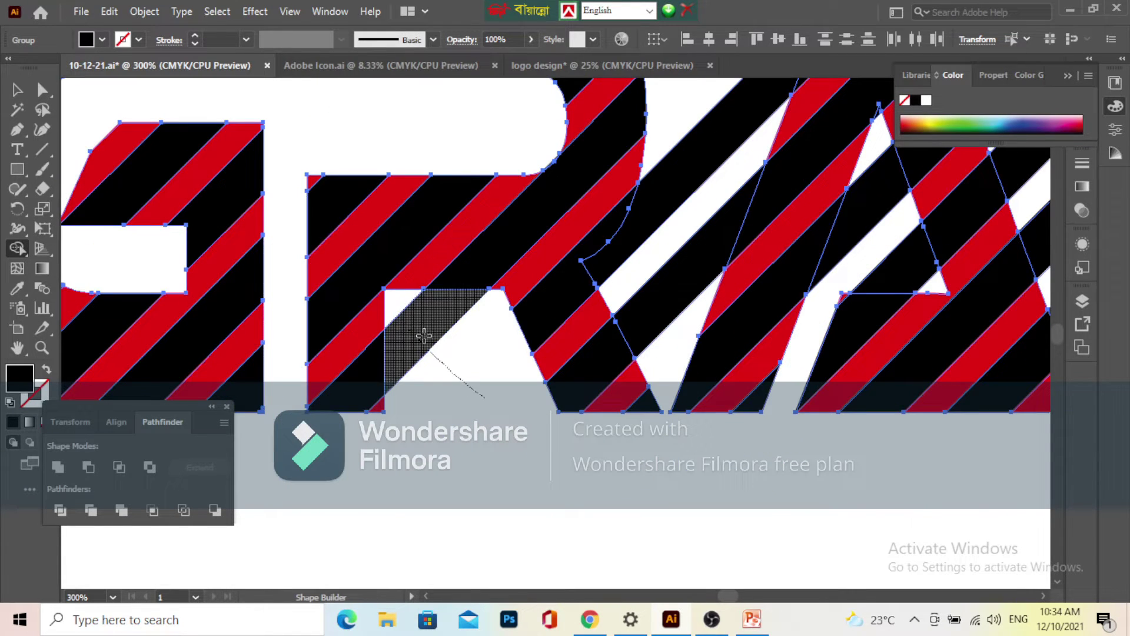
- Erase the stripe pieces inside and around the A of GRAPHICS, between the R and P
drag(552, 346, 287, 378)
mouse_move(423, 115)
mouse_down()
mouse_move(409, 334)
mouse_move(367, 203)
mouse_up()
scroll(442, 306, right, 5)
scroll(369, 132, up, 5)
drag(379, 138, 383, 188)
scroll(383, 190, down, 4)
mouse_move(560, 157)
mouse_down()
mouse_move(319, 73)
mouse_move(250, 94)
mouse_move(331, 219)
mouse_move(350, 389)
mouse_up()
scroll(350, 377, down, 1)
drag(445, 355, 327, 383)
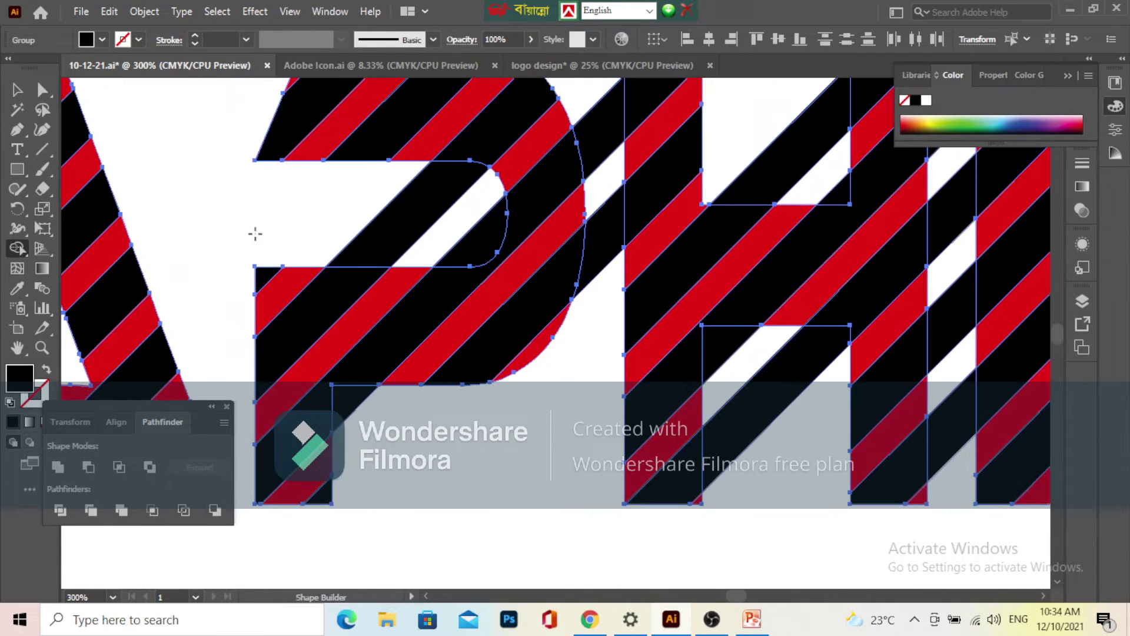
- Erase the stripe pieces inside the P's bowl and between the P and H of GRAPHICS
mouse_move(241, 203)
mouse_down()
mouse_move(429, 218)
mouse_move(487, 243)
mouse_up()
drag(605, 277, 409, 266)
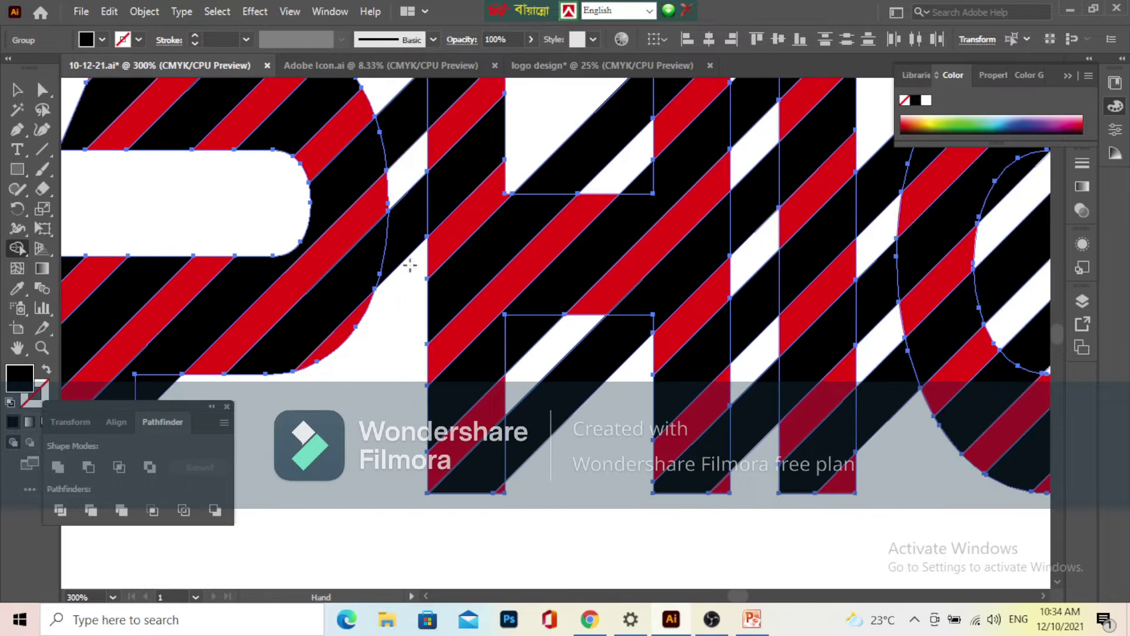
drag(403, 123, 414, 221)
scroll(479, 189, right, 3)
- Erase the stripe pieces from the upper opening of the H in GRAPHICS
drag(428, 108, 516, 196)
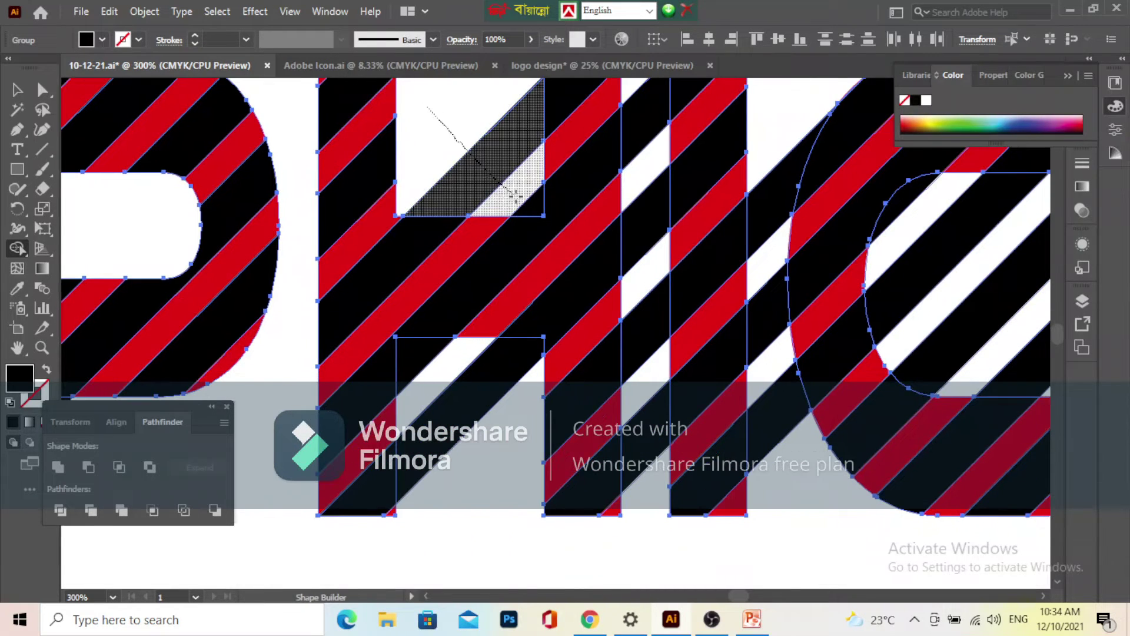
scroll(524, 277, down, 2)
scroll(518, 277, right, 3)
scroll(500, 273, down, 3)
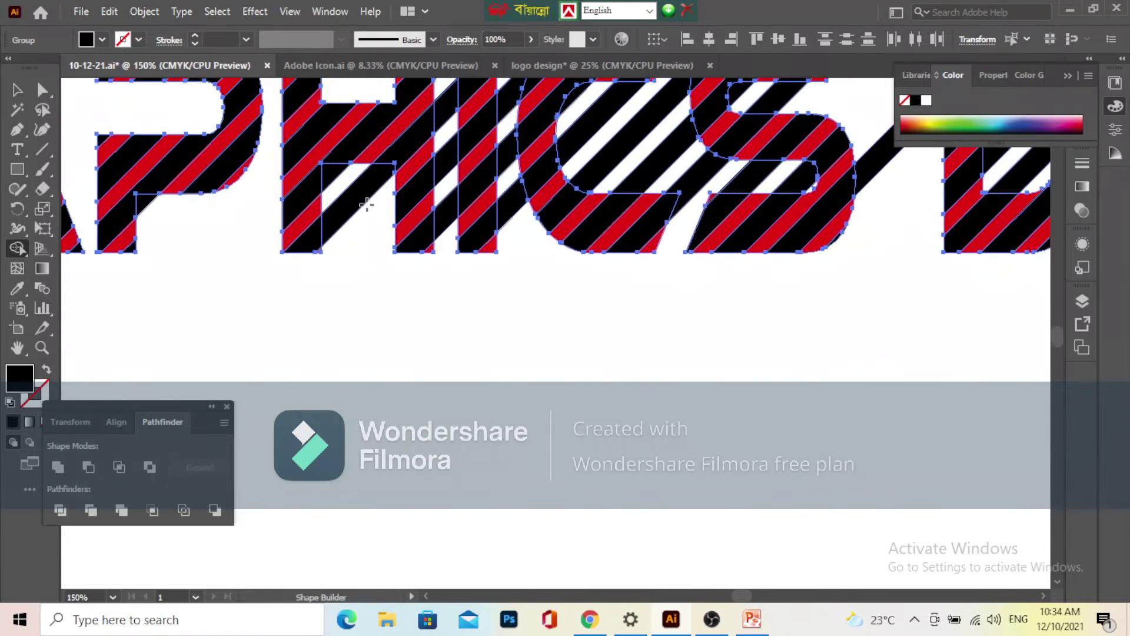
- Erase the stripe pieces from the lower opening of the H in GRAPHICS
scroll(335, 184, up, 2)
drag(415, 286, 328, 175)
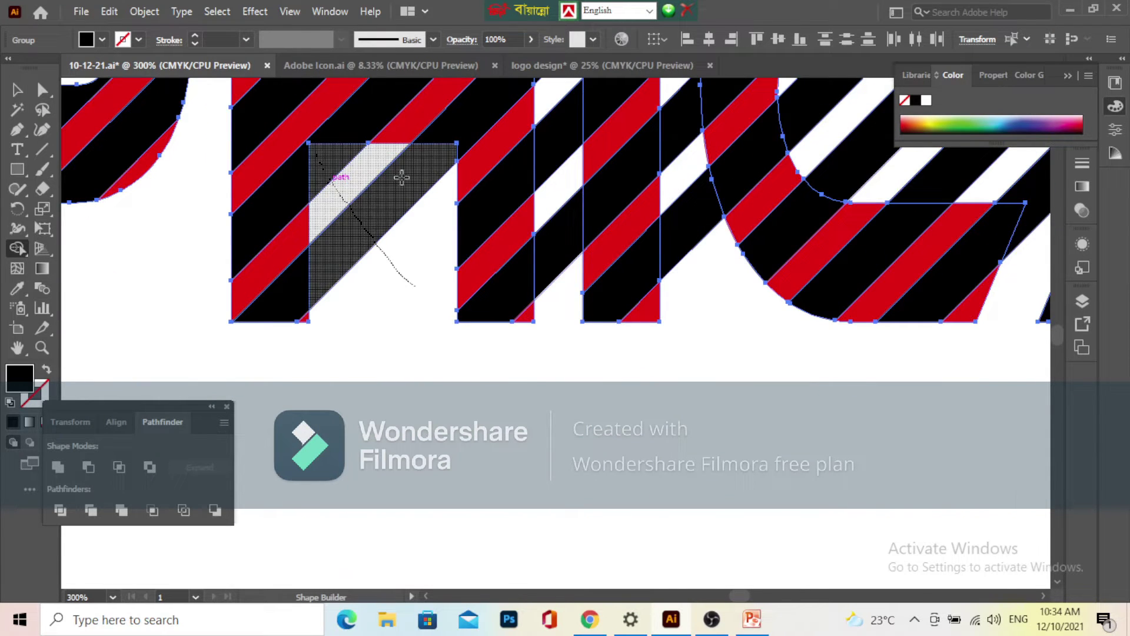
drag(425, 186, 283, 300)
drag(416, 169, 417, 409)
- Erase the stripe pieces from the gaps on both sides of the I in GRAPHICS, toward the H and the C
scroll(424, 231, up, 2)
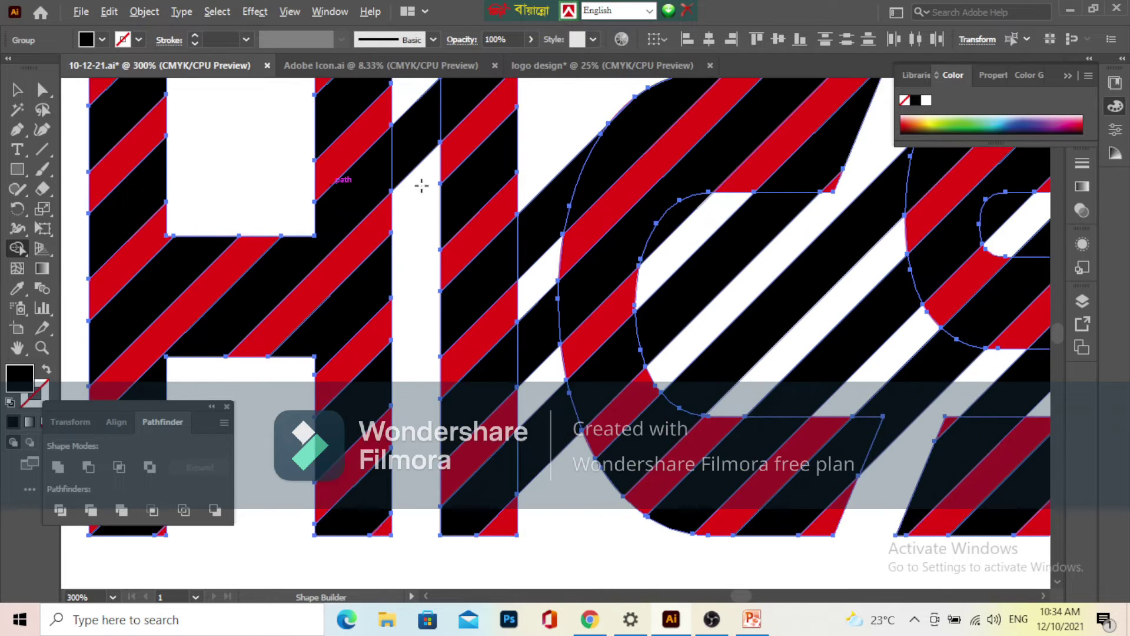
drag(412, 138, 414, 235)
scroll(410, 241, down, 1)
drag(327, 227, 142, 167)
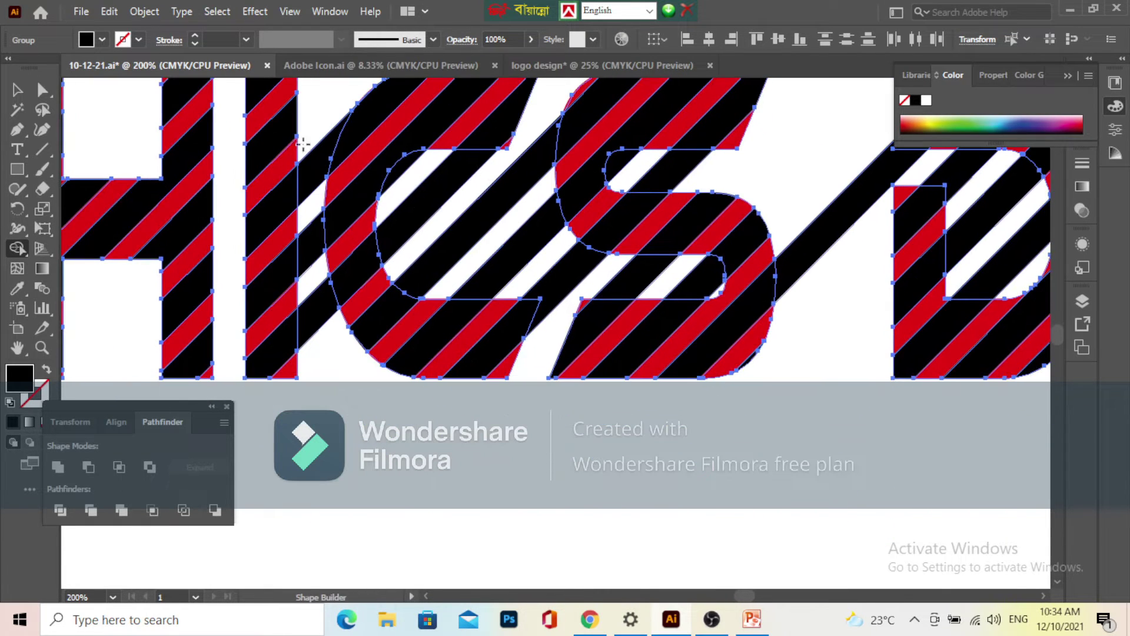
mouse_move(320, 118)
mouse_down()
mouse_move(320, 304)
mouse_move(322, 316)
mouse_move(345, 315)
mouse_up()
- Erase the stripe pieces inside the C and from the lower and upper openings of the S in GRAPHICS
scroll(345, 316, right, 4)
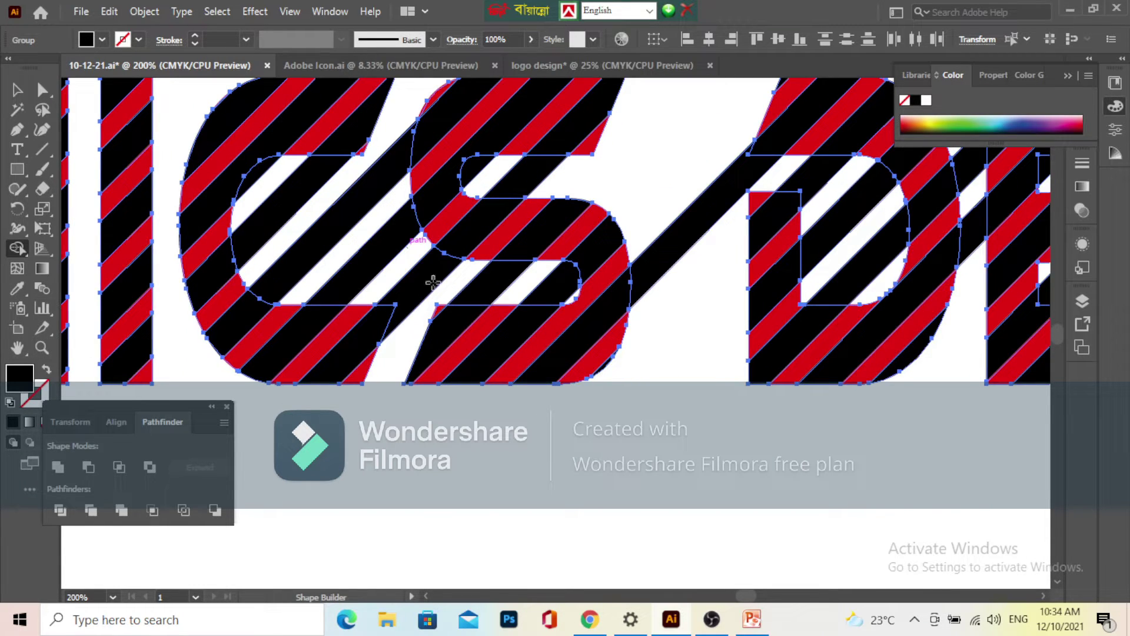
mouse_move(455, 283)
mouse_down()
mouse_move(323, 248)
mouse_move(259, 184)
mouse_up()
scroll(259, 177, up, 2)
drag(491, 269, 247, 245)
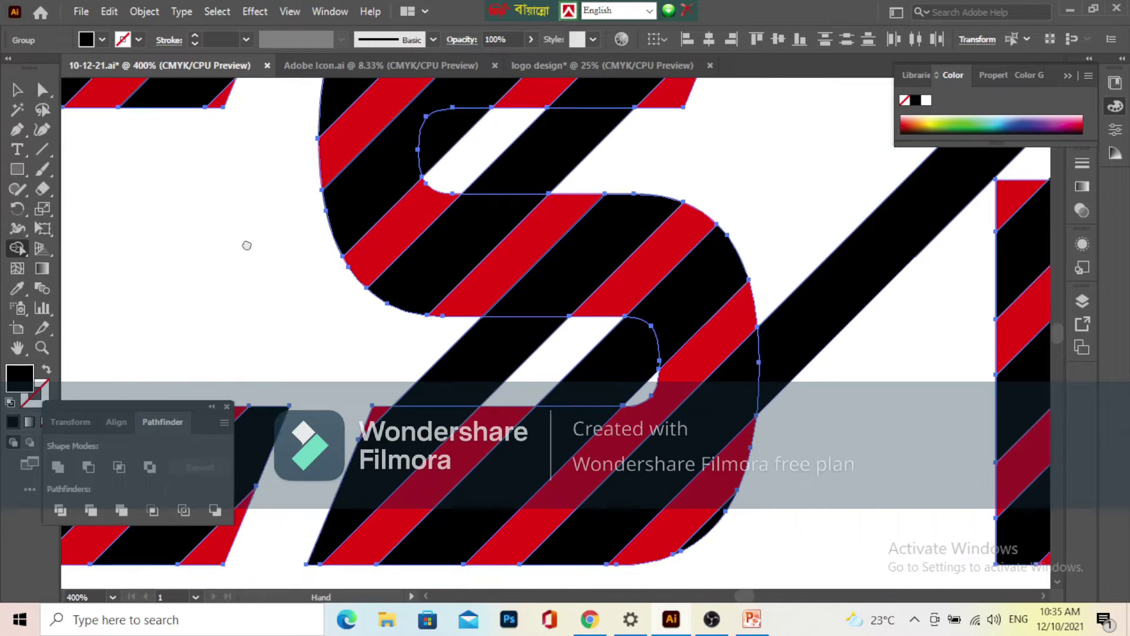
mouse_move(365, 345)
mouse_down()
mouse_move(546, 350)
mouse_move(654, 372)
mouse_up()
drag(654, 371, 551, 424)
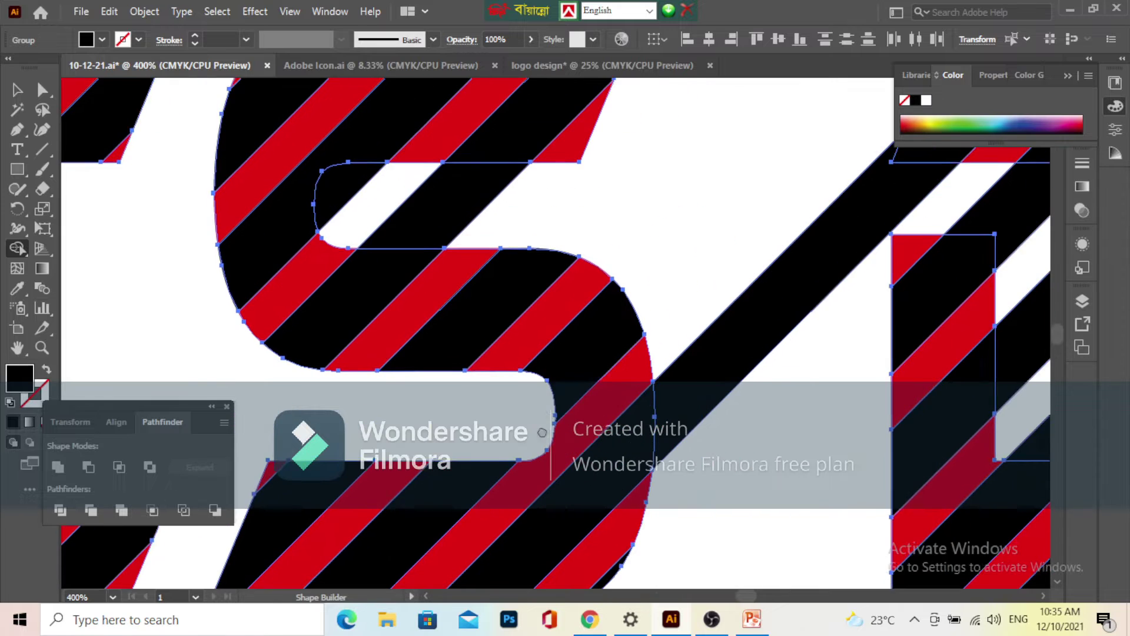
drag(535, 216, 344, 181)
- Erase the stripe pieces between the words GRAPHICS and DESIGN and from inside the D
drag(698, 242, 442, 249)
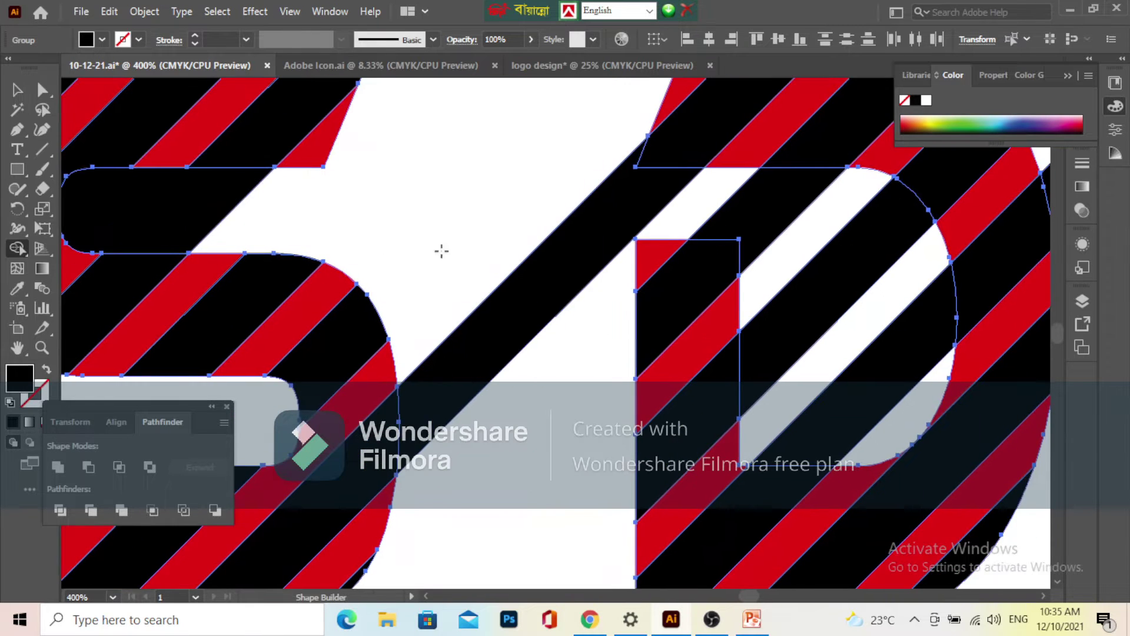
drag(469, 196, 490, 357)
drag(570, 325, 243, 352)
mouse_move(355, 210)
mouse_down()
mouse_move(537, 273)
mouse_move(559, 393)
mouse_move(541, 426)
mouse_up()
- Erase the stripe pieces from the gap between the D and E of DESIGN and from the E's upper opening
mouse_move(640, 464)
mouse_down()
mouse_move(641, 384)
mouse_move(360, 412)
mouse_up()
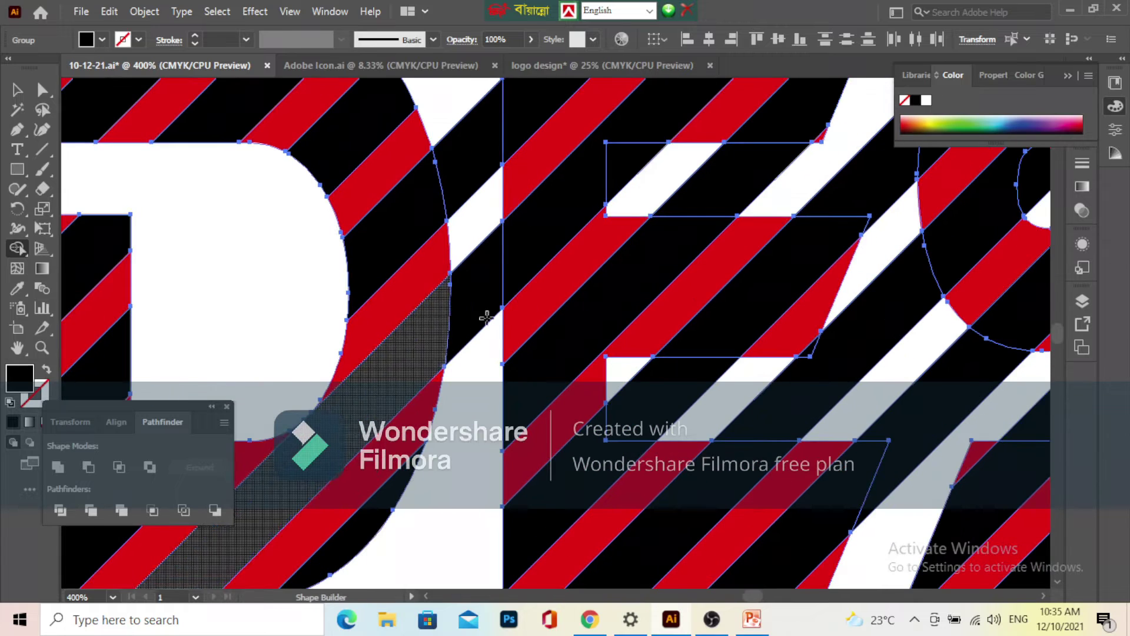
alt+drag(467, 137, 471, 219)
drag(585, 289, 302, 334)
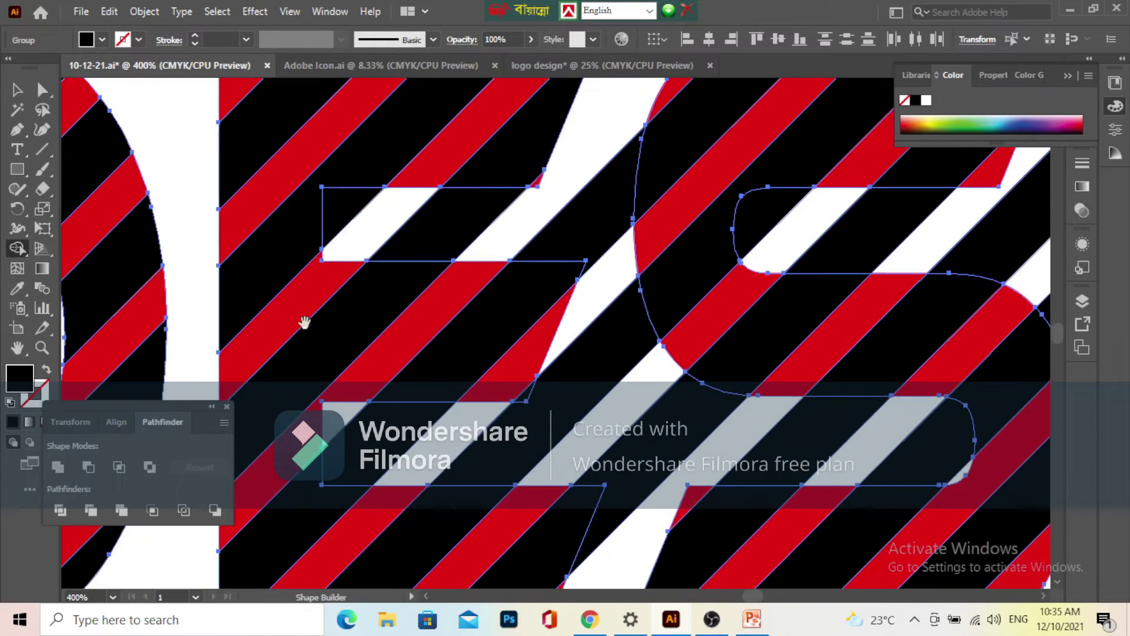
mouse_move(530, 239)
alt+mouse_down()
mouse_move(387, 205)
mouse_move(381, 227)
alt+mouse_up()
drag(345, 229, 93, 222)
- Erase the stripe pieces from the S's upper opening and from the gap between the S and I of DESIGN
drag(700, 217, 520, 210)
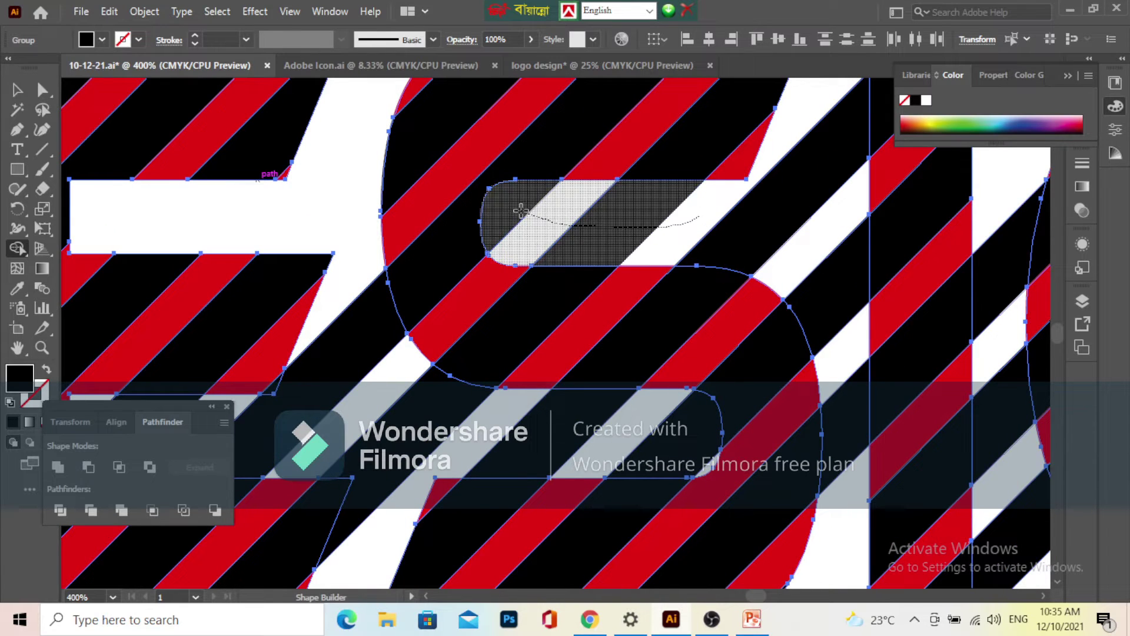
drag(421, 231, 96, 218)
mouse_move(474, 101)
mouse_down()
mouse_move(515, 294)
mouse_move(522, 412)
mouse_move(512, 406)
mouse_up()
- Erase the stripe pieces from the lower openings of the E and S in DESIGN
scroll(500, 388, down, 2)
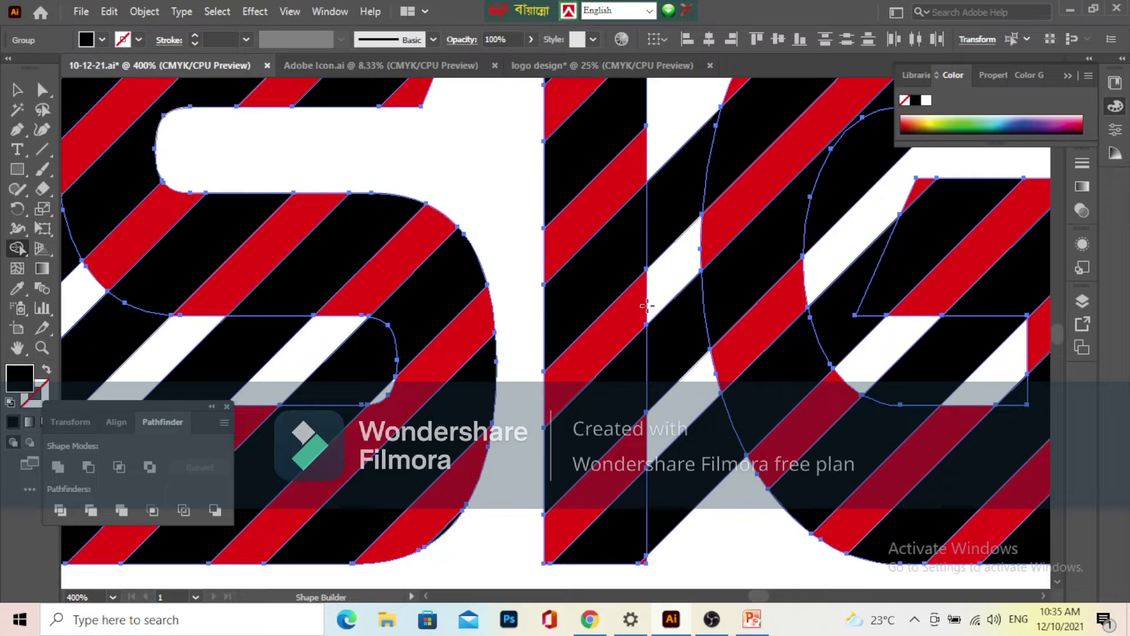
scroll(495, 321, down, 2)
mouse_move(262, 344)
mouse_down()
mouse_move(285, 357)
mouse_move(416, 368)
mouse_up()
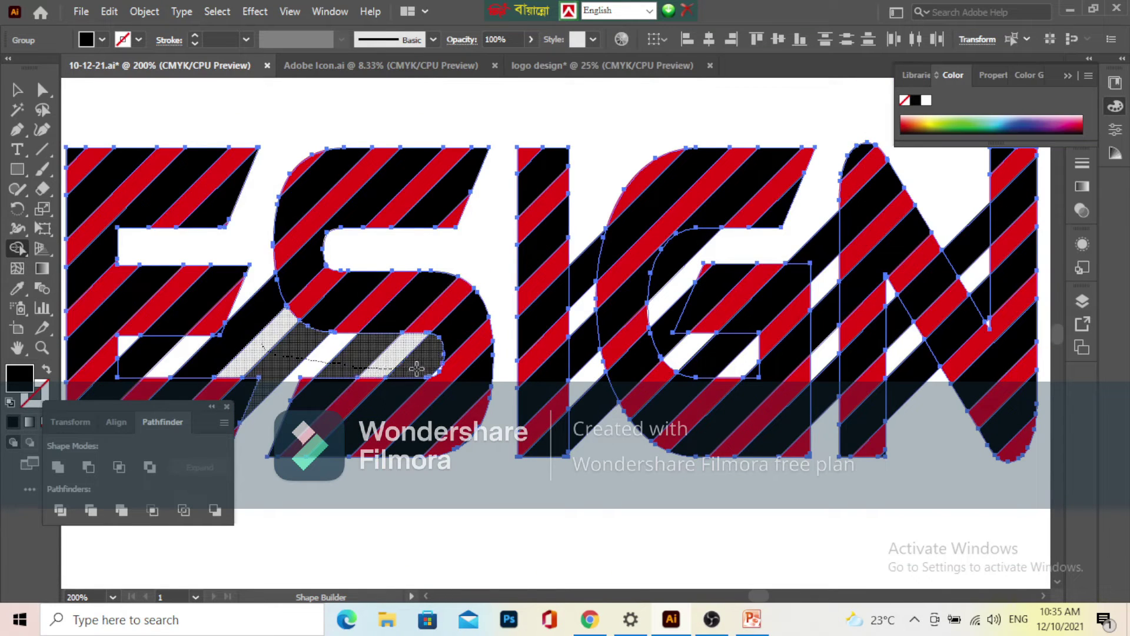
- Erase the stripe pieces from the gap between the I and G of DESIGN and from the G's opening
mouse_move(320, 345)
mouse_down()
mouse_move(195, 363)
mouse_move(164, 353)
mouse_move(245, 308)
mouse_move(6, 286)
mouse_up()
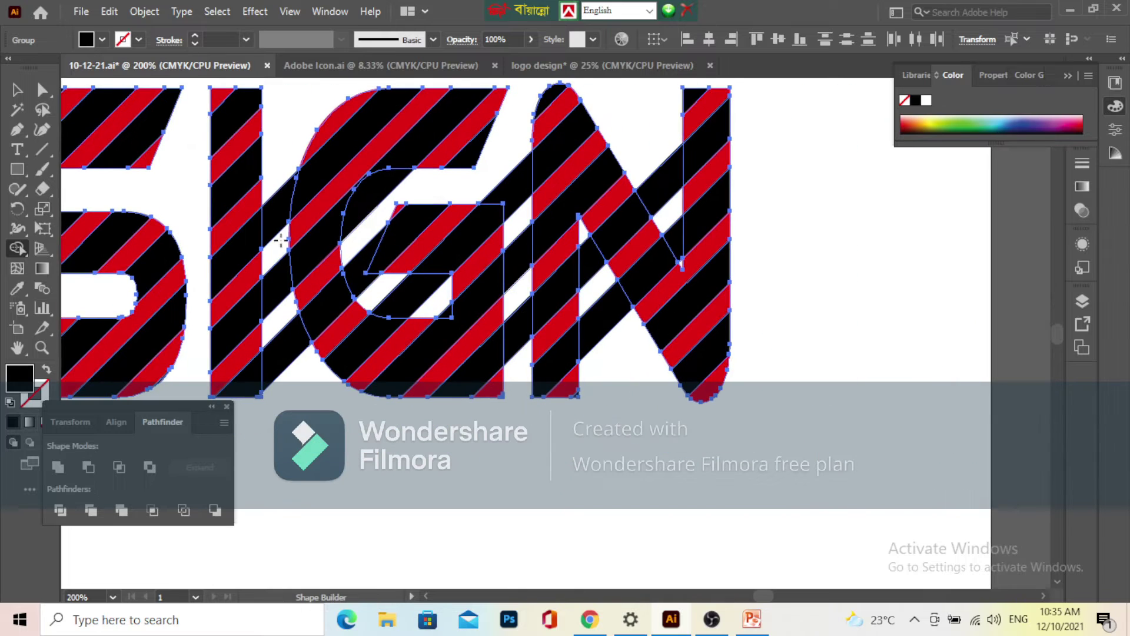
drag(272, 176, 287, 364)
scroll(380, 240, up, 1)
drag(348, 268, 341, 294)
drag(383, 344, 474, 372)
- Erase the stripe pieces from the gap between the G and N of DESIGN and from the N's openings
drag(642, 293, 343, 369)
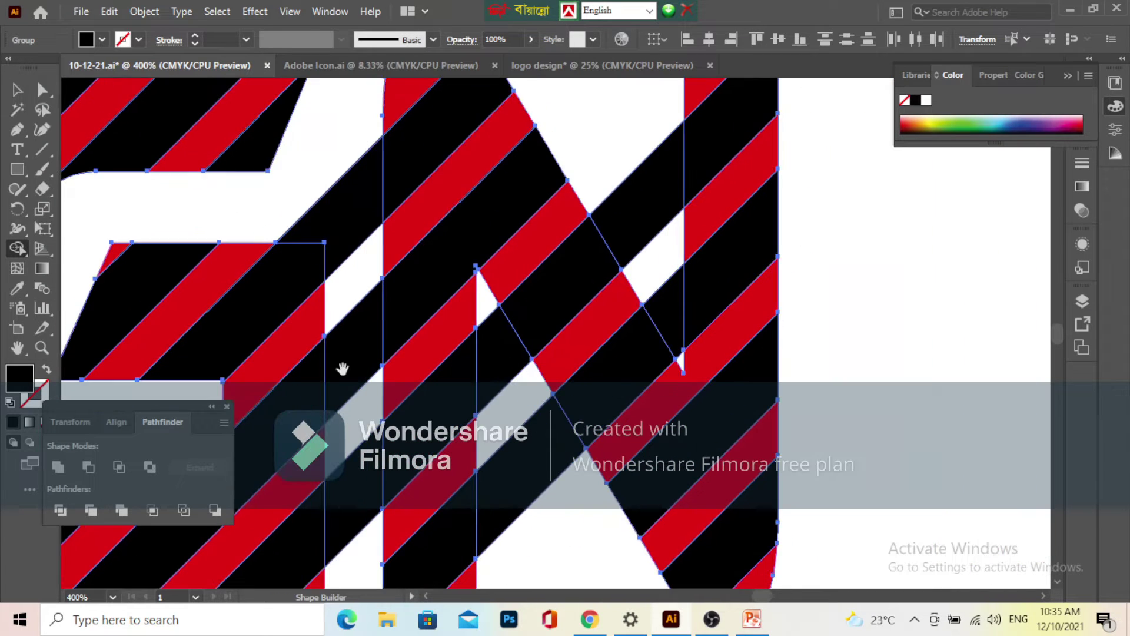
drag(344, 133, 363, 507)
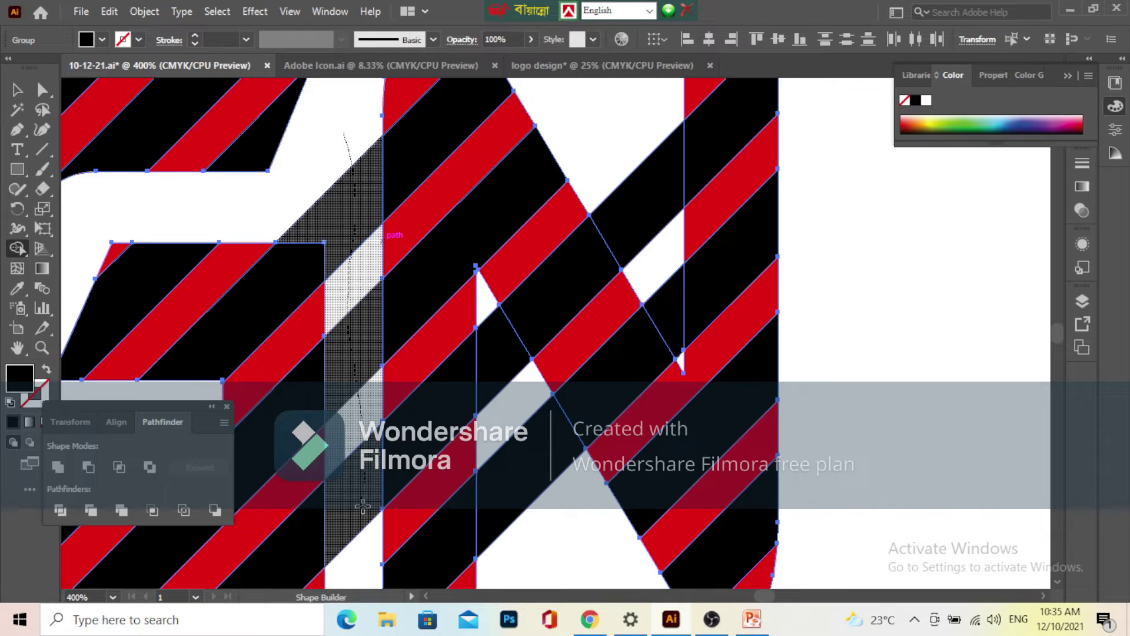
drag(412, 480, 244, 488)
mouse_move(389, 542)
mouse_down()
mouse_move(322, 385)
mouse_move(319, 311)
mouse_up()
drag(402, 373, 278, 395)
mouse_move(301, 124)
mouse_down()
mouse_move(358, 295)
mouse_move(379, 332)
mouse_move(404, 340)
mouse_move(916, 247)
mouse_up()
- Examine the trimmed letters from DESIGN back through GRAPHICS to AKASH for leftover stripe pieces
scroll(406, 341, down, 2)
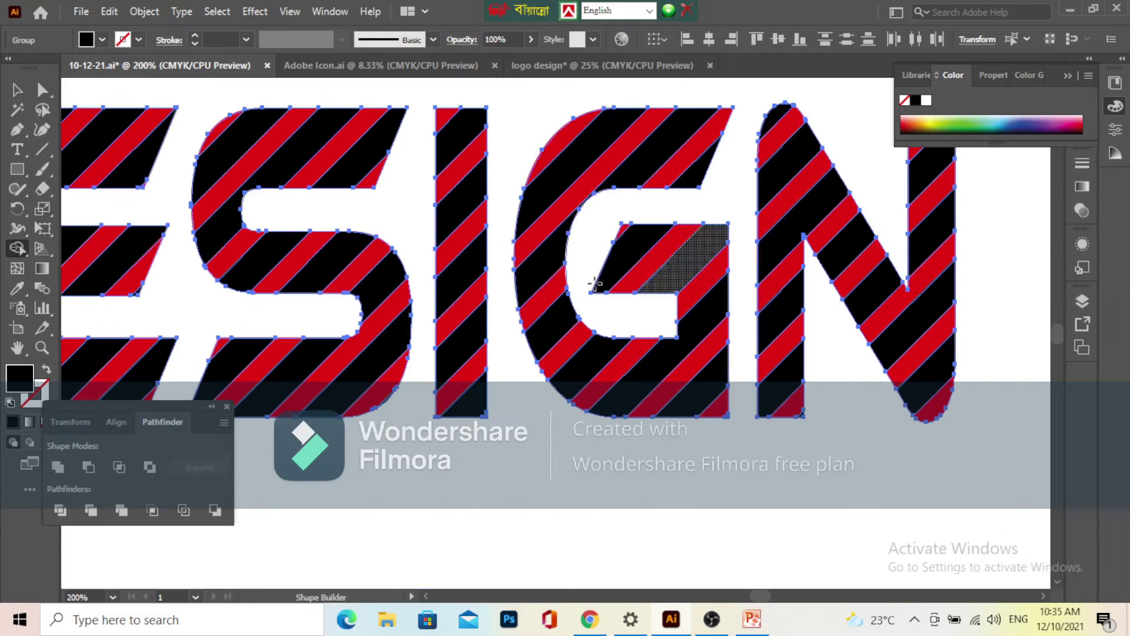
drag(441, 288, 717, 293)
drag(184, 306, 525, 310)
drag(120, 309, 688, 296)
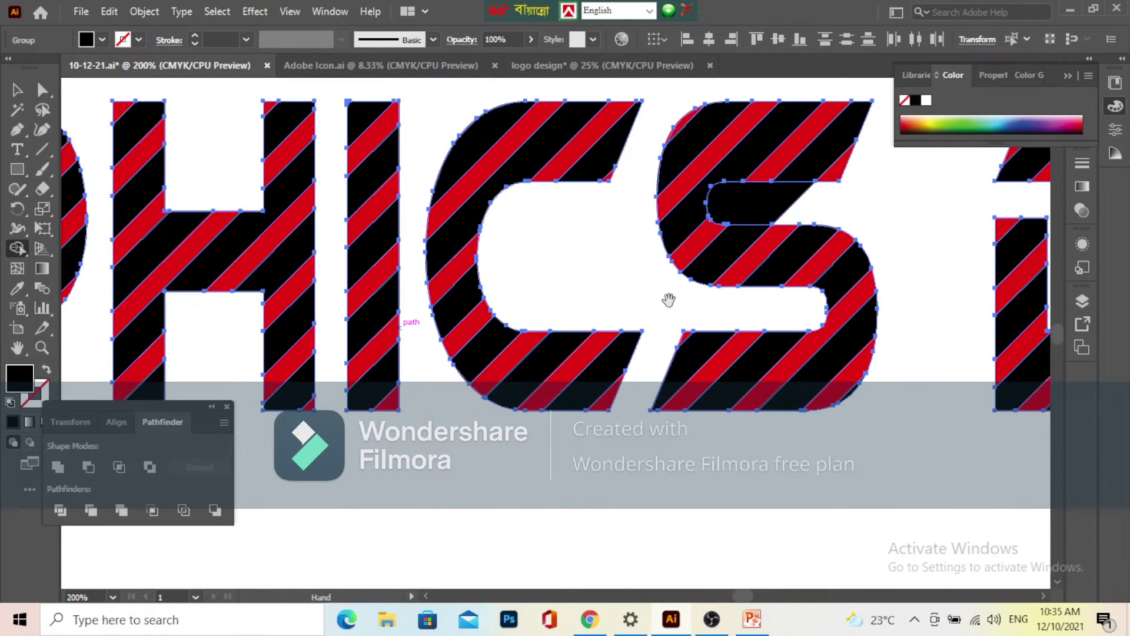
drag(297, 269, 571, 286)
drag(357, 285, 588, 305)
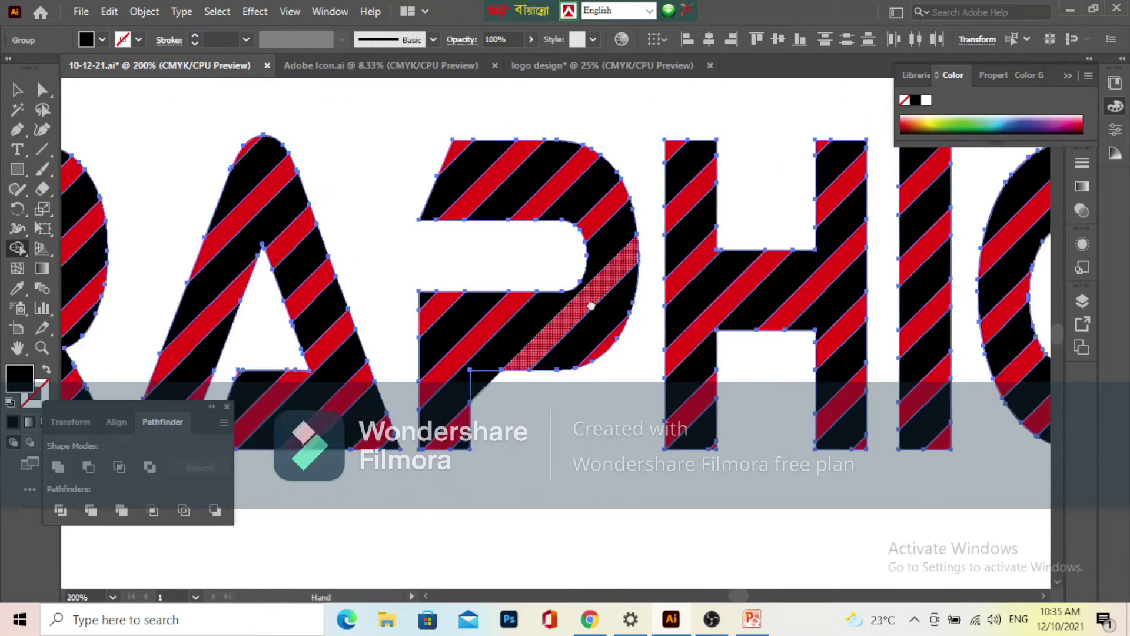
drag(493, 315, 518, 318)
drag(392, 312, 645, 316)
drag(361, 300, 598, 293)
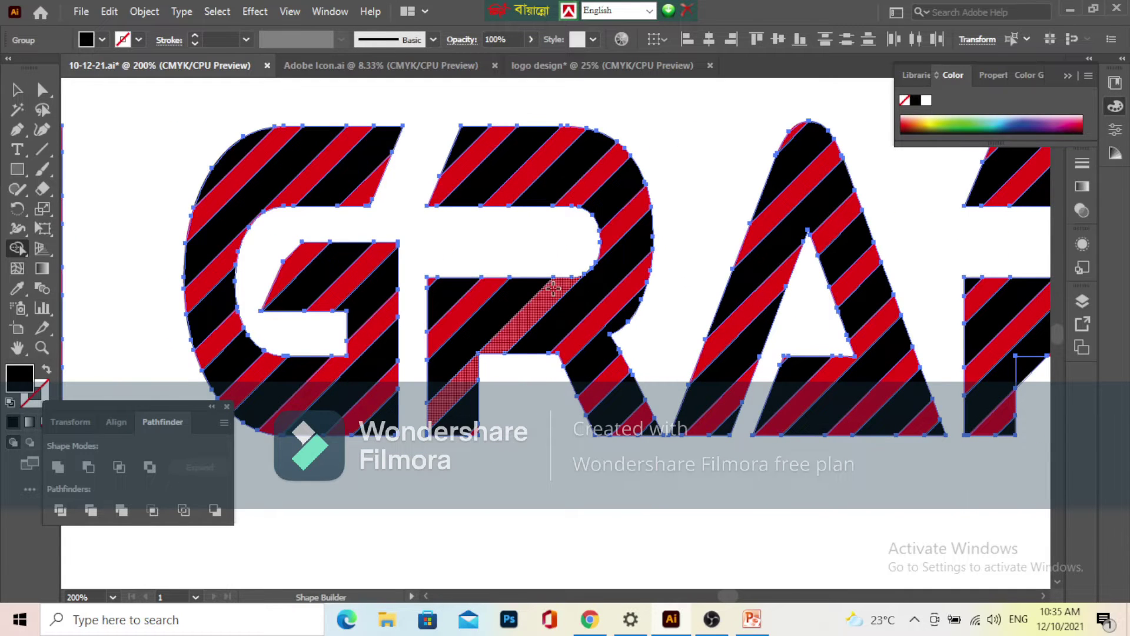
drag(432, 276, 669, 263)
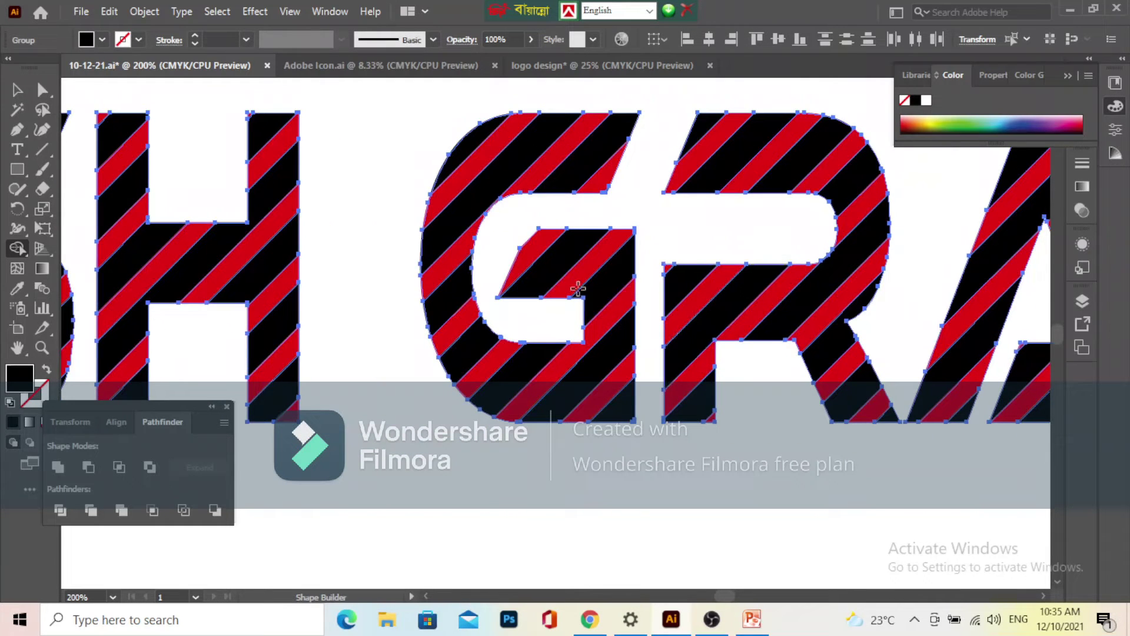
key(ctrl+alt)
scroll(533, 306, down, 1)
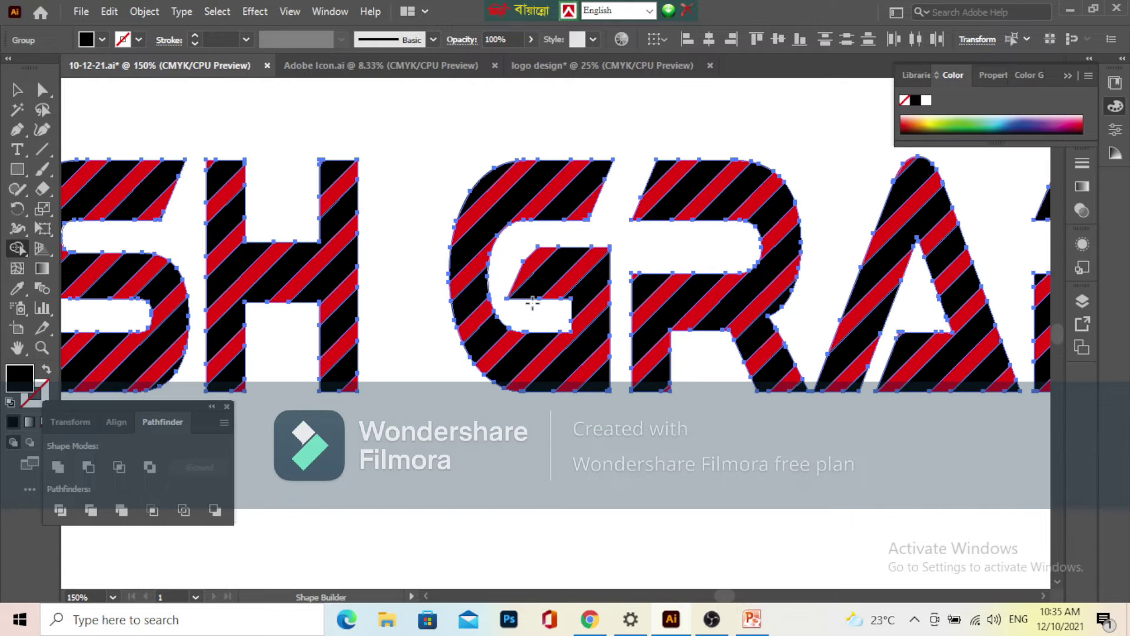
scroll(397, 278, left, 5)
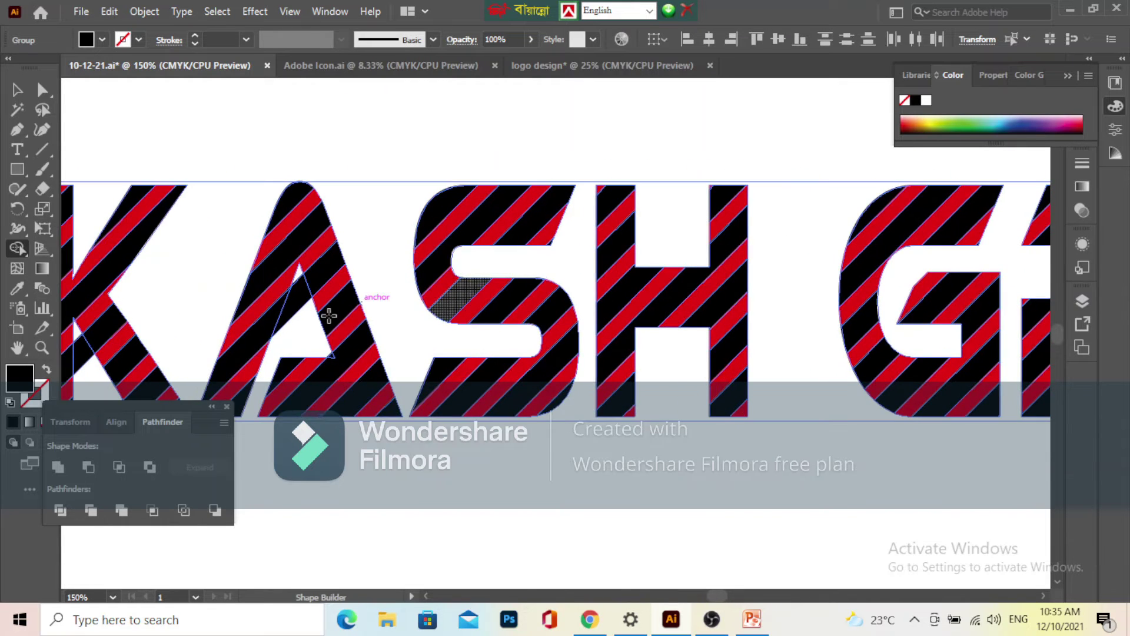
- Erase the leftover stripe piece inside the second A of AKASH
scroll(268, 305, up, 3)
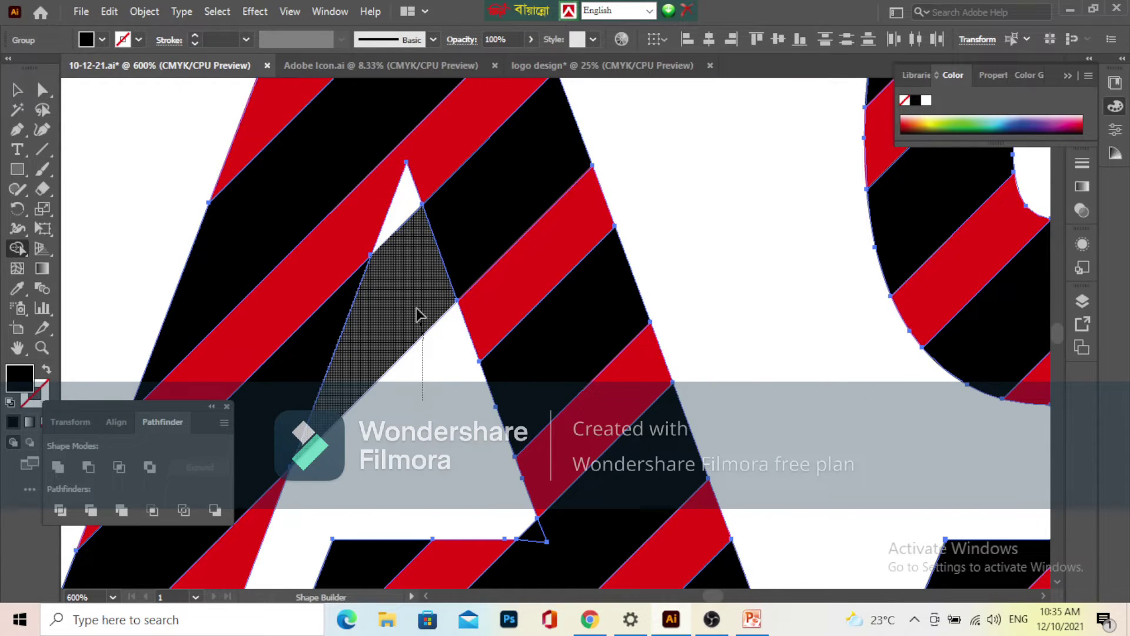
scroll(418, 315, down, 3)
drag(145, 299, 390, 293)
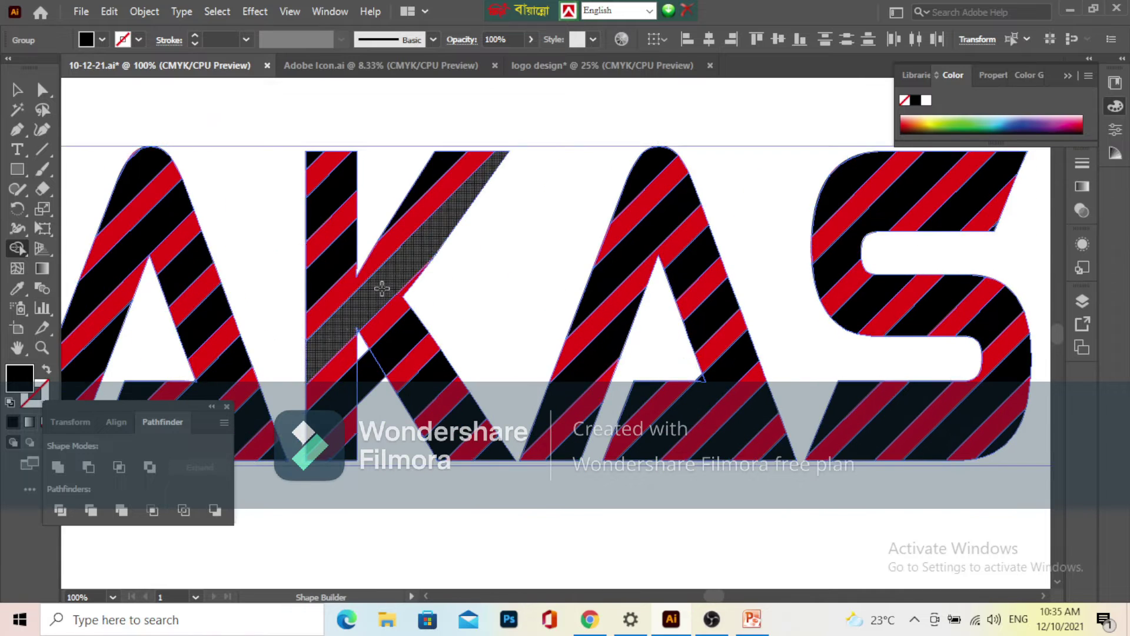
scroll(382, 289, down, 2)
scroll(398, 309, down, 1)
scroll(398, 309, up, 3)
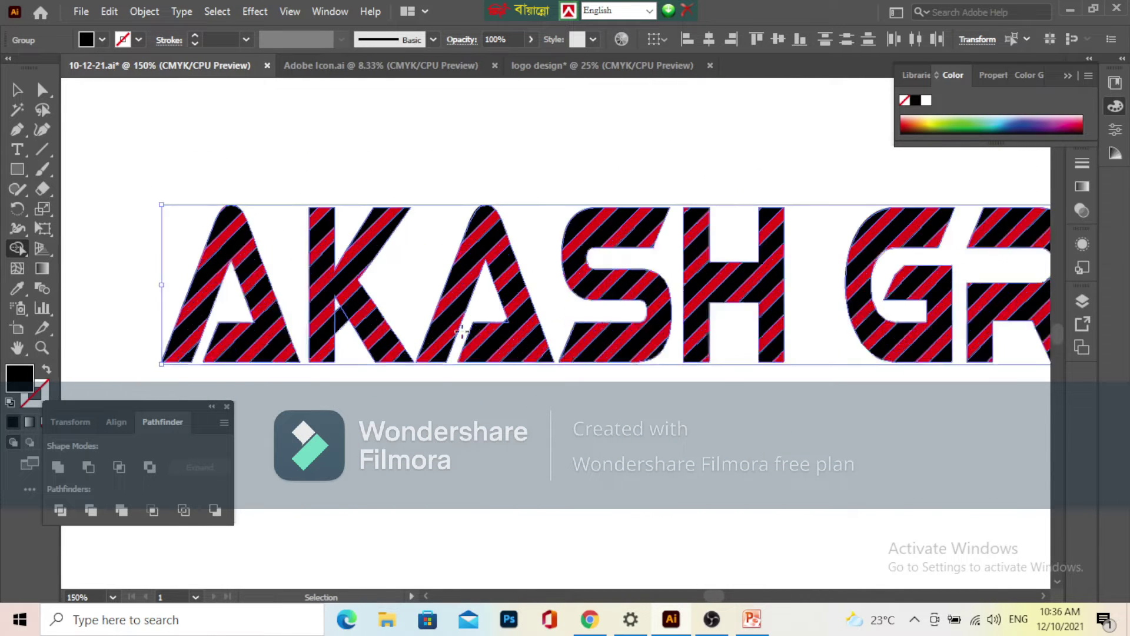
- Select the red letter group behind the black stripes and hide it
click(18, 91)
click(266, 114)
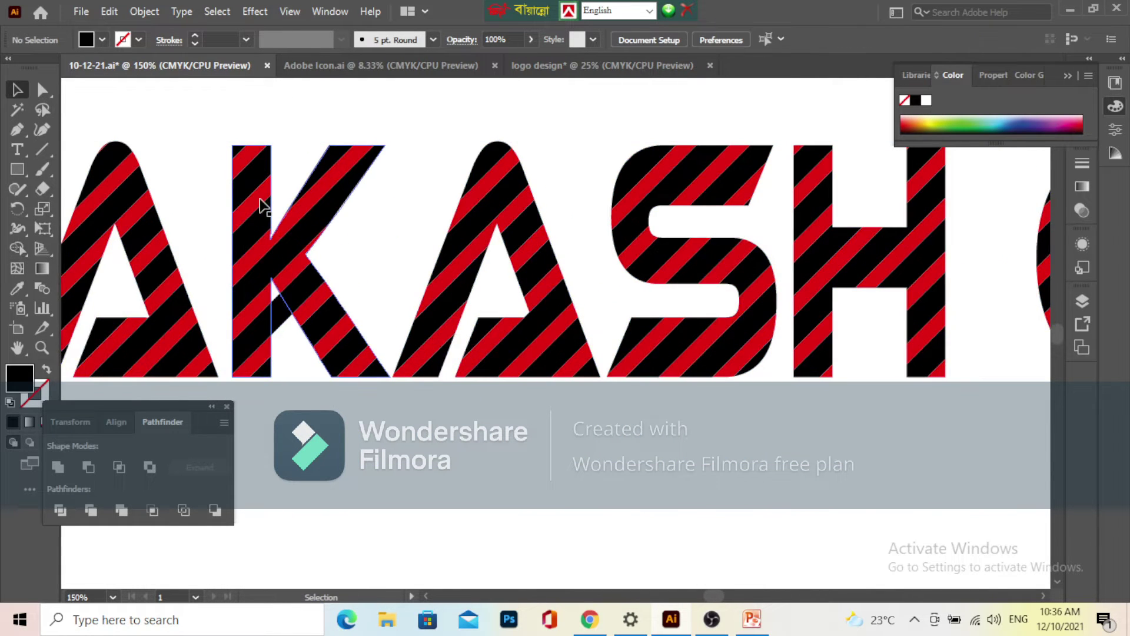
scroll(260, 206, up, 3)
click(261, 206)
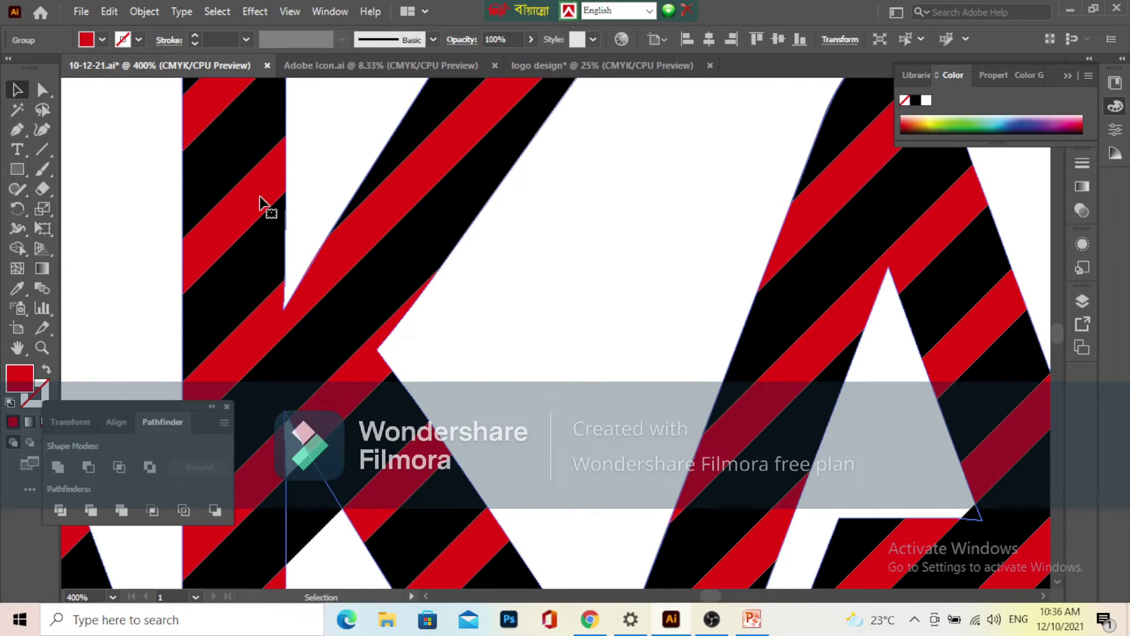
key(Delete)
- Ungroup the black striped AKASH GRAPHICS DESIGN text and clear the selection
scroll(281, 206, down, 6)
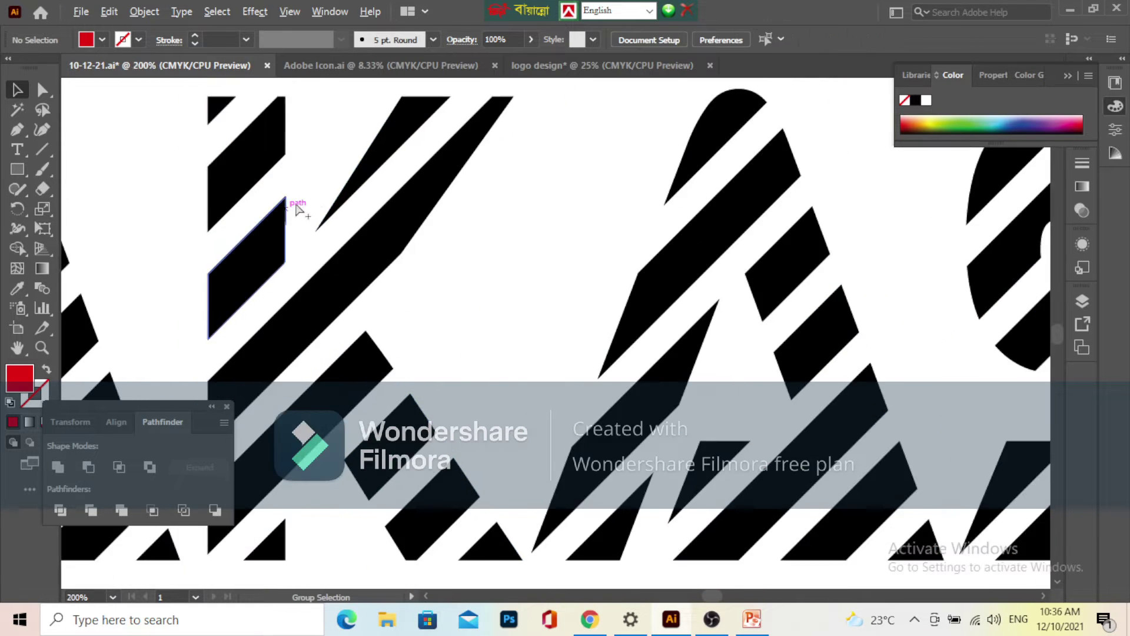
key(space)
drag(377, 205, 574, 229)
key(ctrl+equal)
key(ctrl+equal)
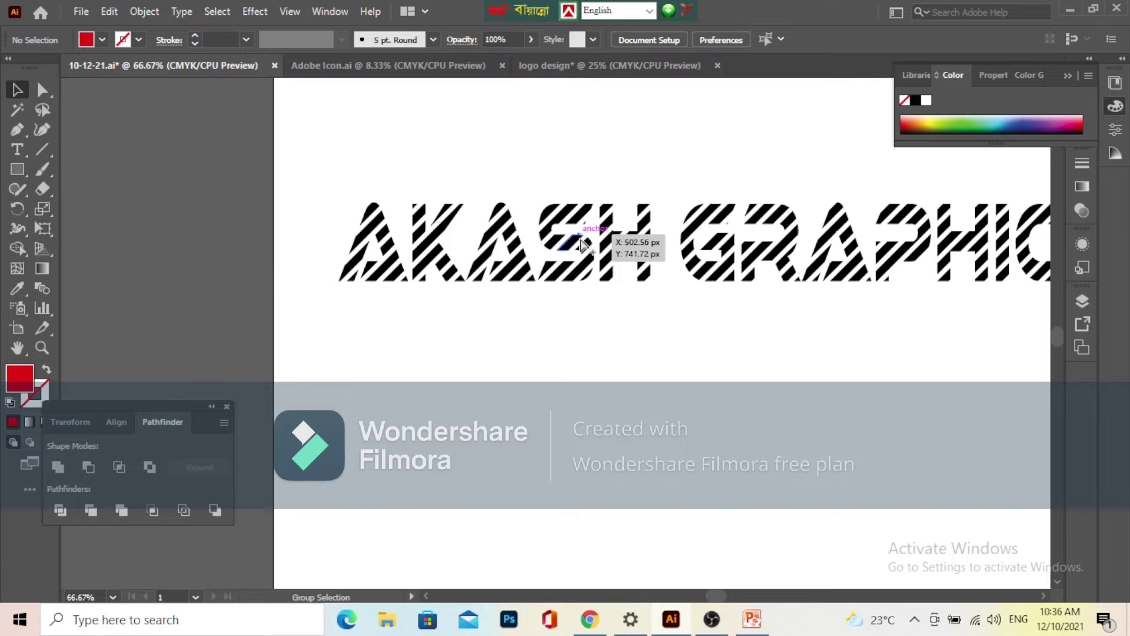
drag(111, 154, 732, 433)
click(702, 285)
right_click(695, 246)
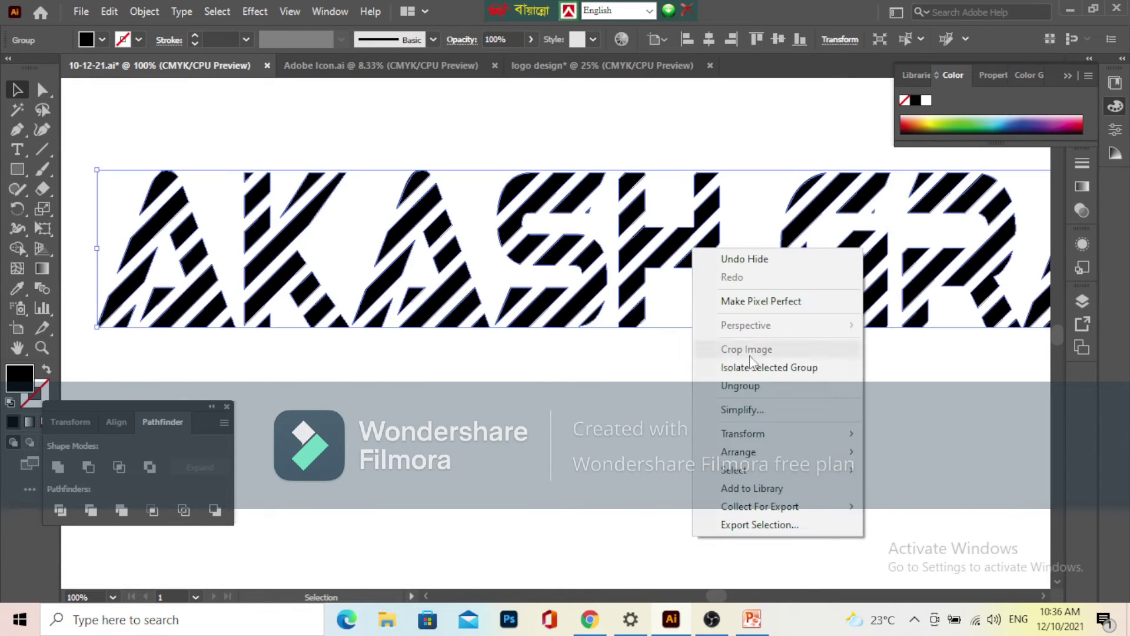
click(753, 391)
click(187, 134)
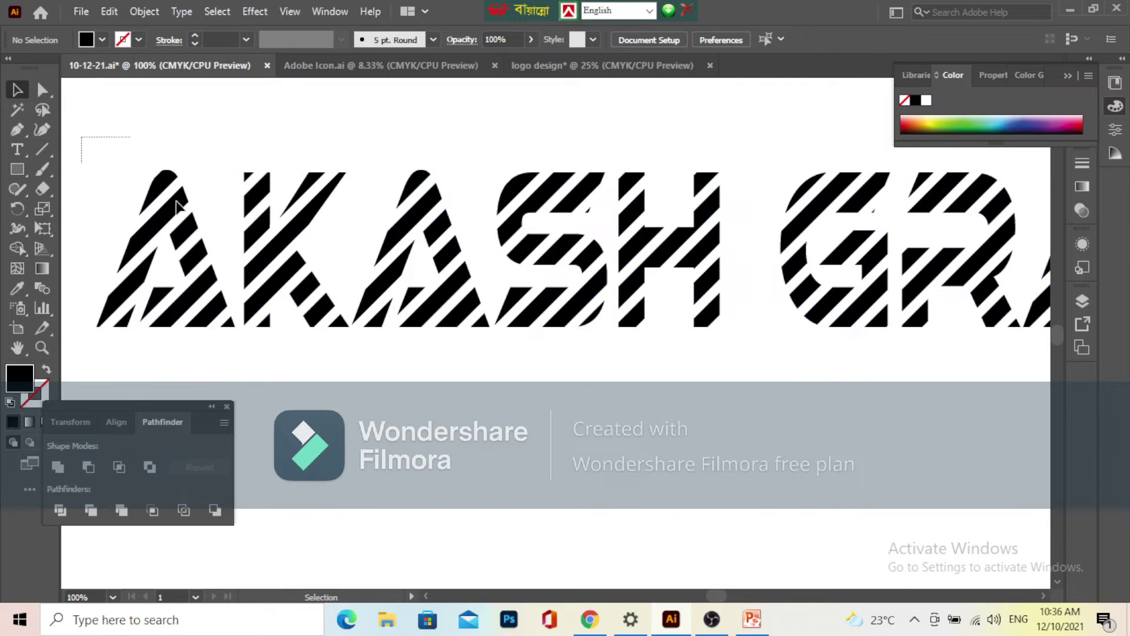
- Select the stripes across the word AKASH and set their fill to CMYK Cyan
drag(176, 203, 740, 459)
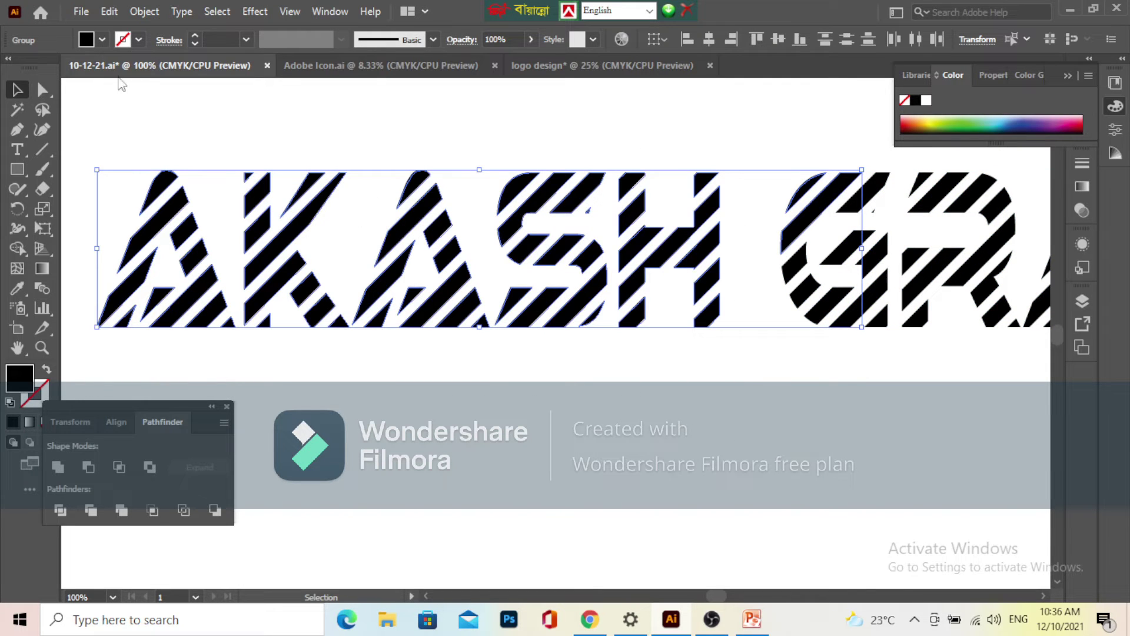
click(102, 40)
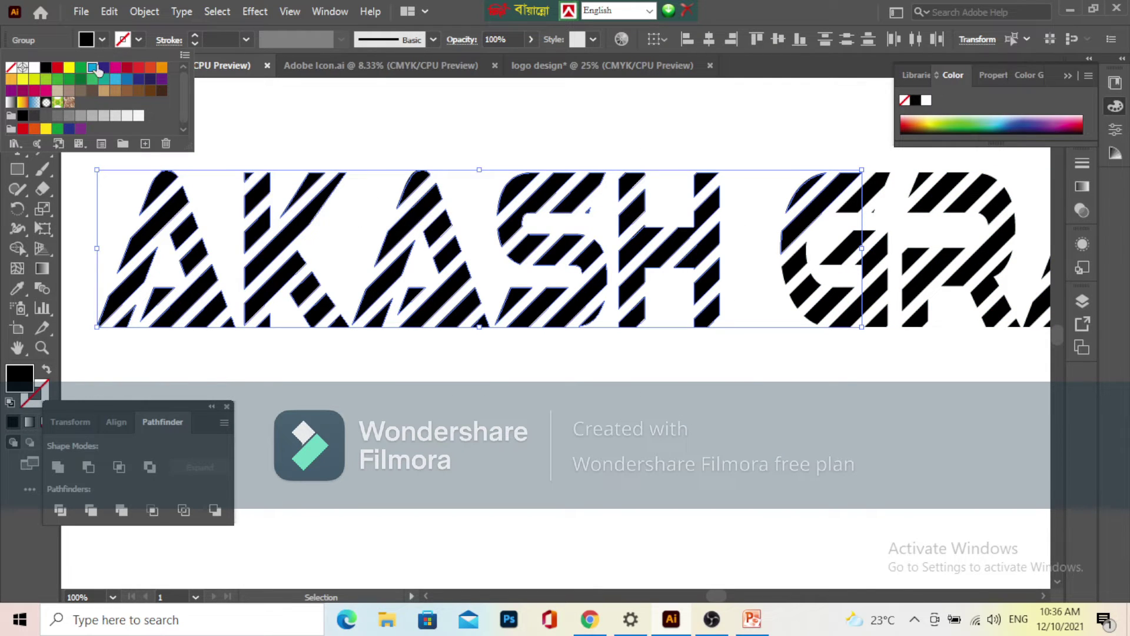
click(92, 68)
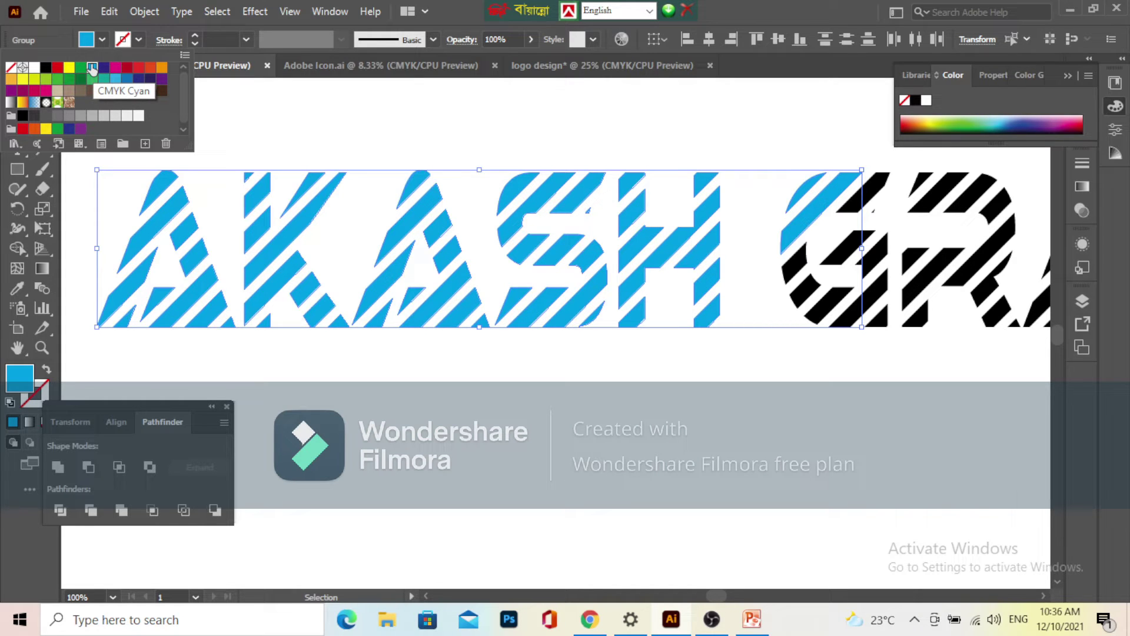
click(415, 121)
scroll(478, 203, down, 3)
drag(712, 292, 171, 304)
click(457, 306)
drag(99, 150, 572, 335)
click(341, 334)
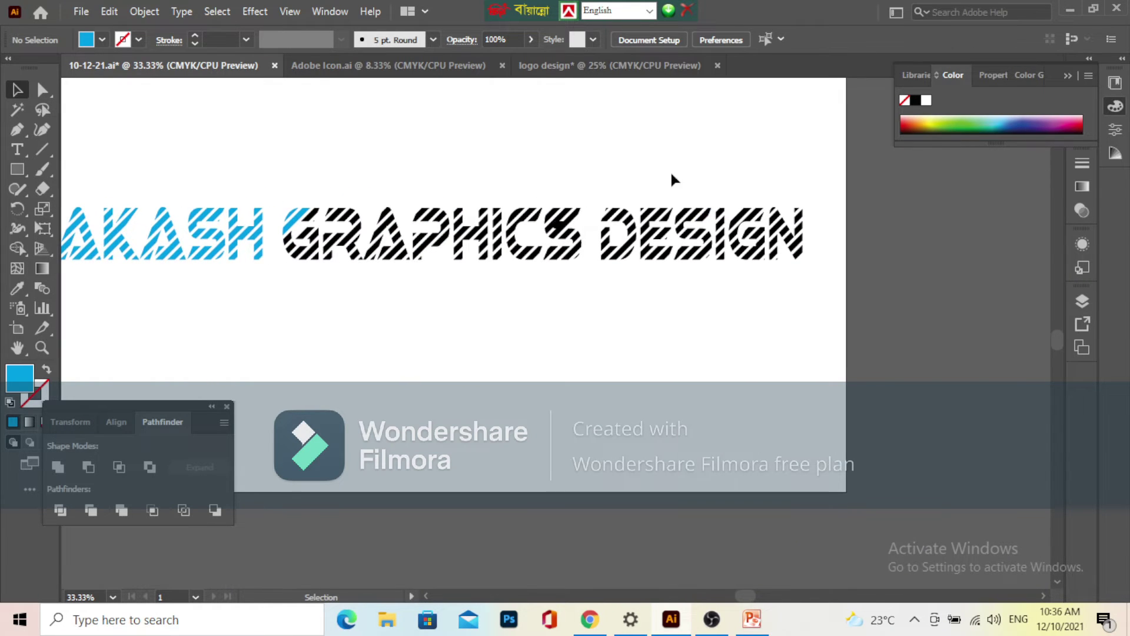
- Try filling the stripe group across DESIGN with magenta, and undo the recolouring
drag(605, 151, 838, 306)
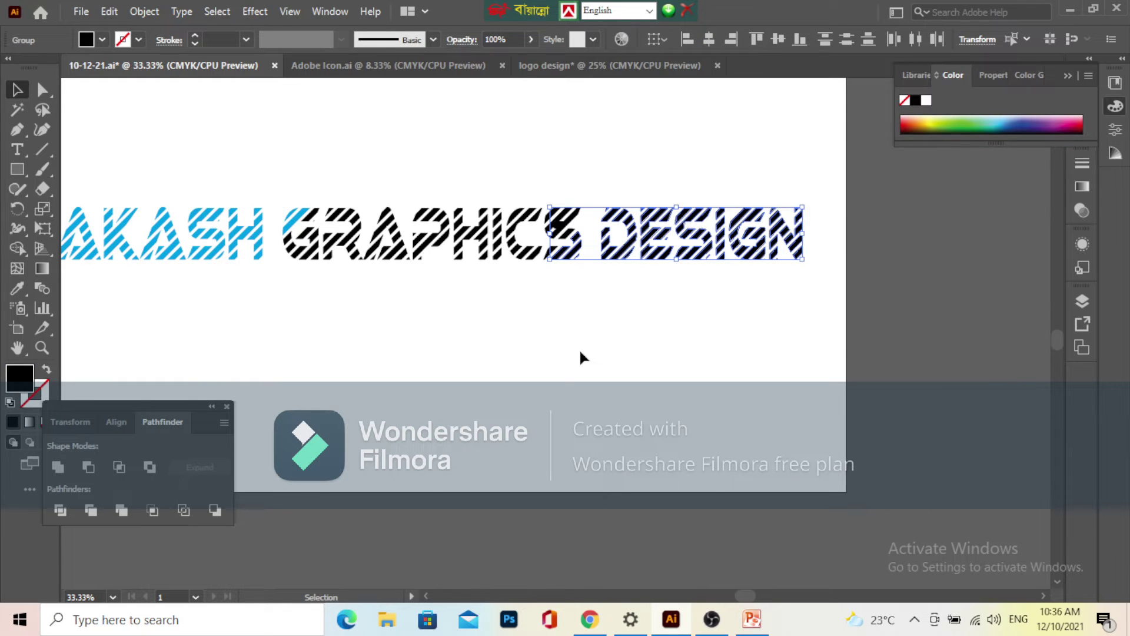
scroll(612, 353, down, 5)
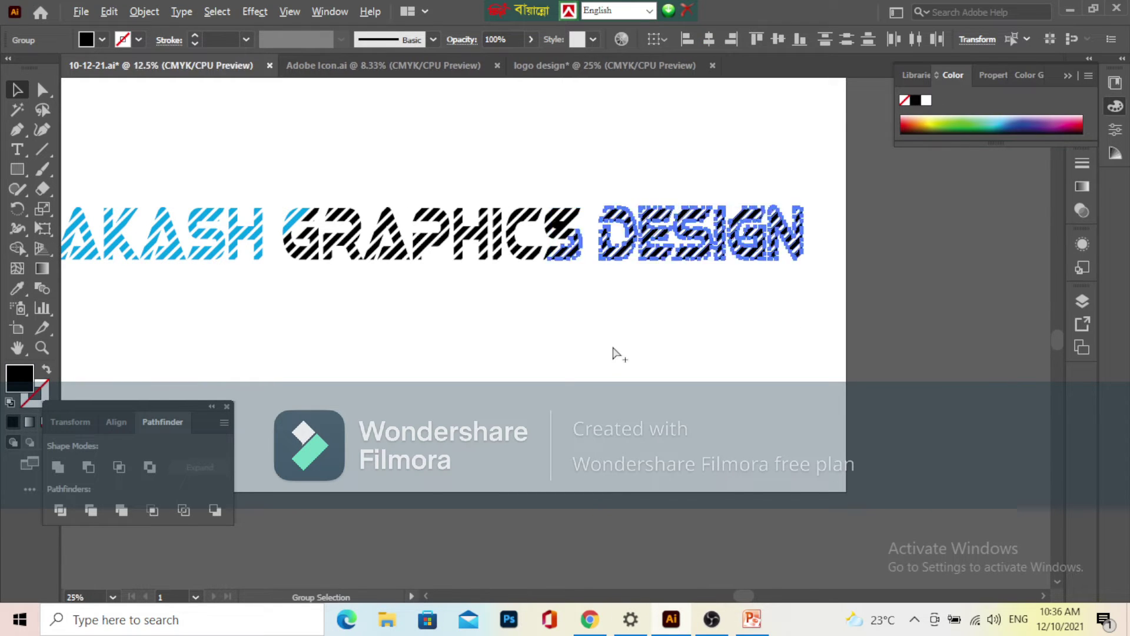
scroll(615, 329, up, 5)
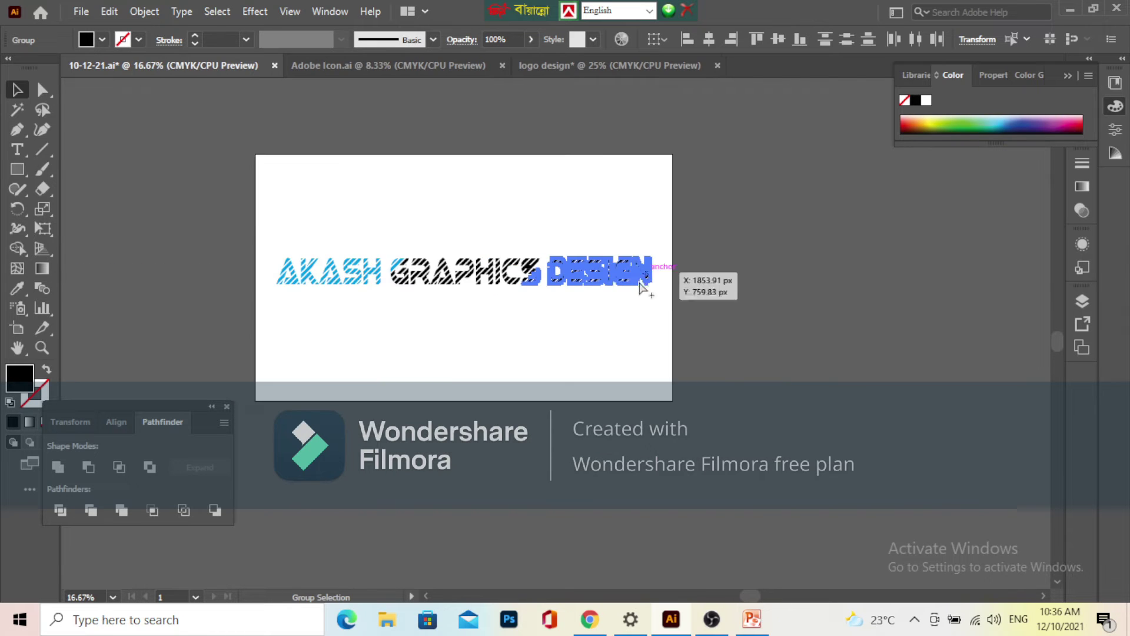
click(104, 38)
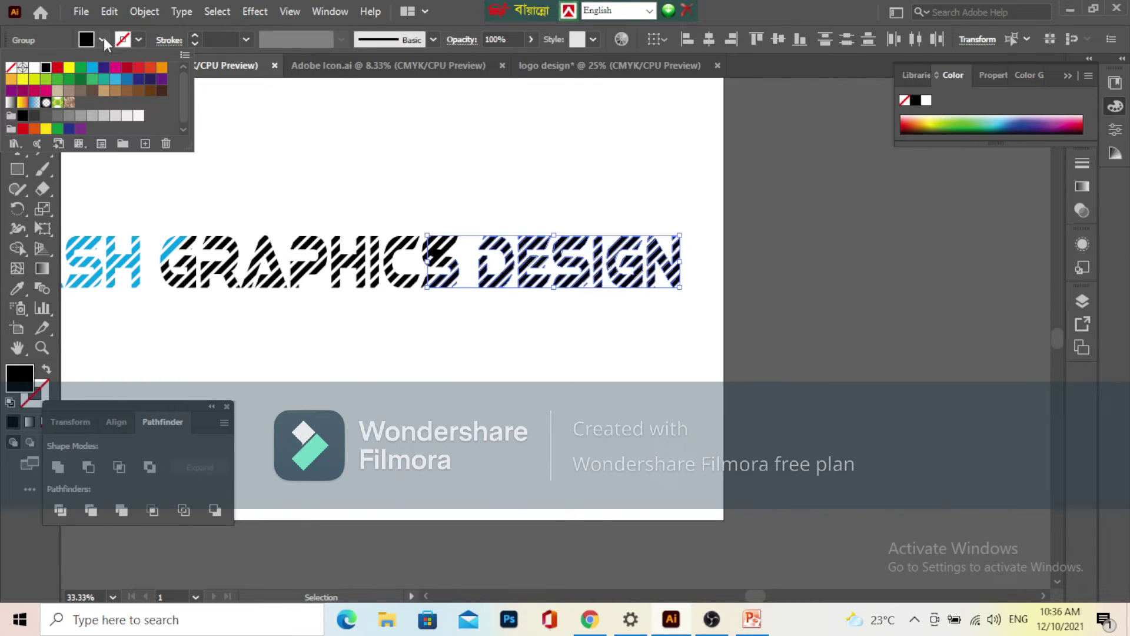
click(49, 94)
scroll(580, 184, left, 3)
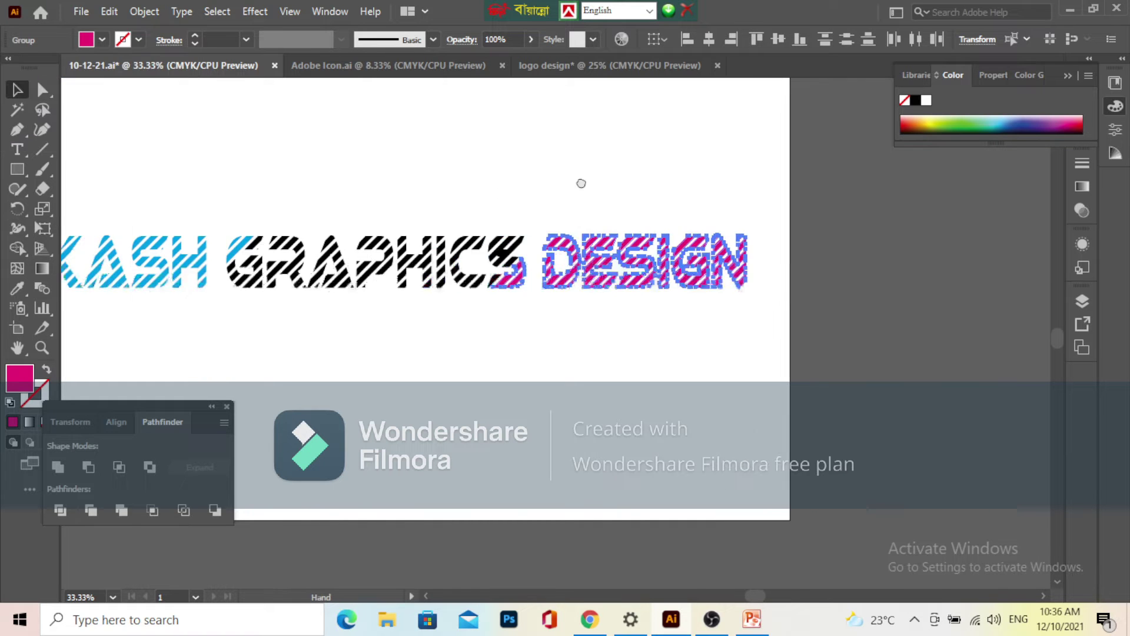
key(ctrl+z)
- Ungroup the black stripes overlapping the end of GRAPHICS and DESIGN, and select only the stripes of DESIGN
drag(800, 315, 566, 198)
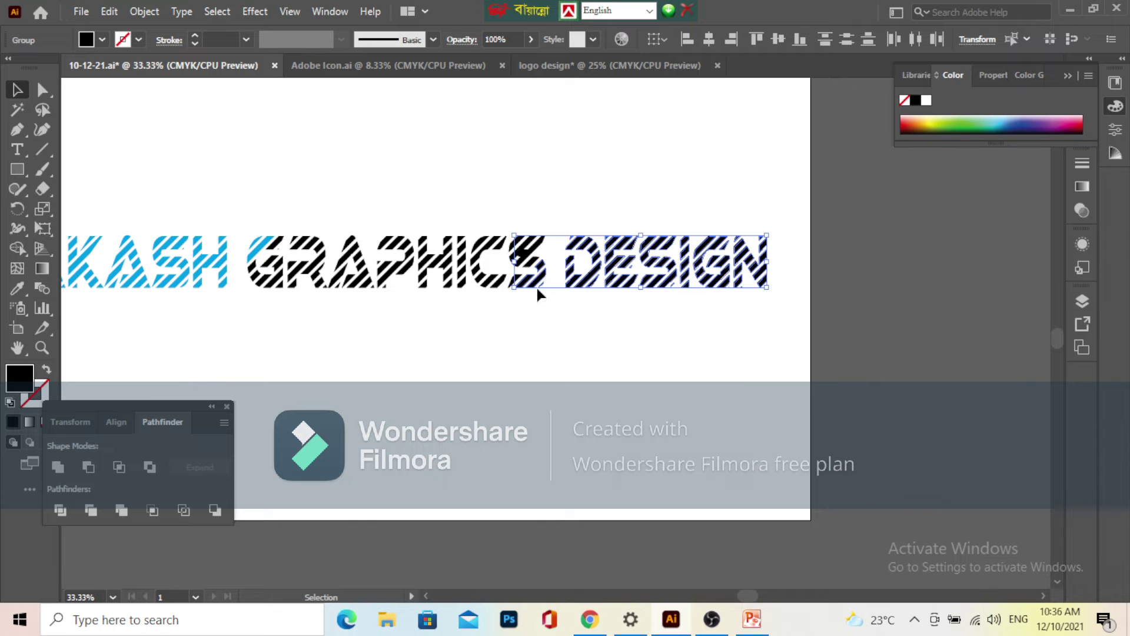
drag(535, 286, 535, 288)
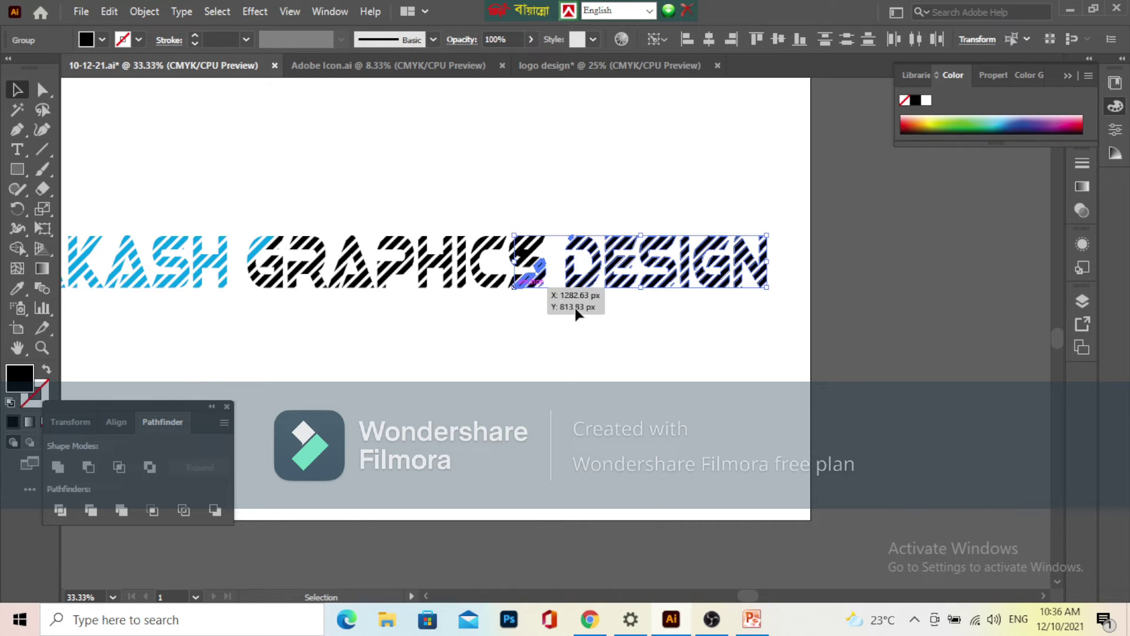
key(a)
click(599, 337)
key(v)
drag(563, 167, 560, 203)
right_click(638, 266)
click(705, 401)
click(744, 343)
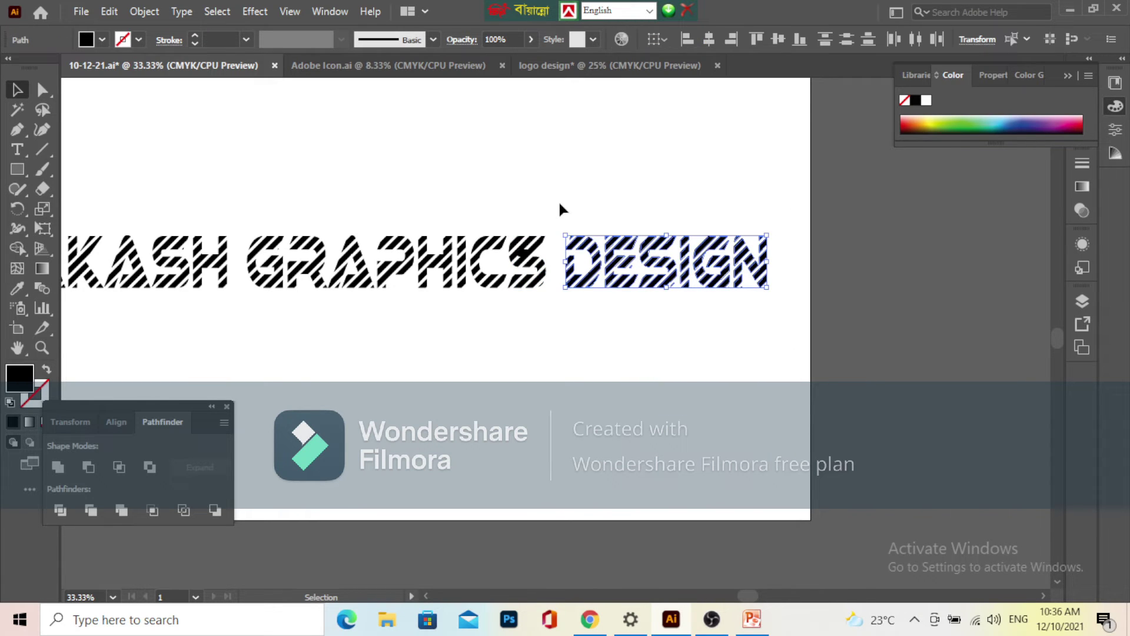
- Set the fill of the selected DESIGN stripes to magenta and clear the selection
click(102, 40)
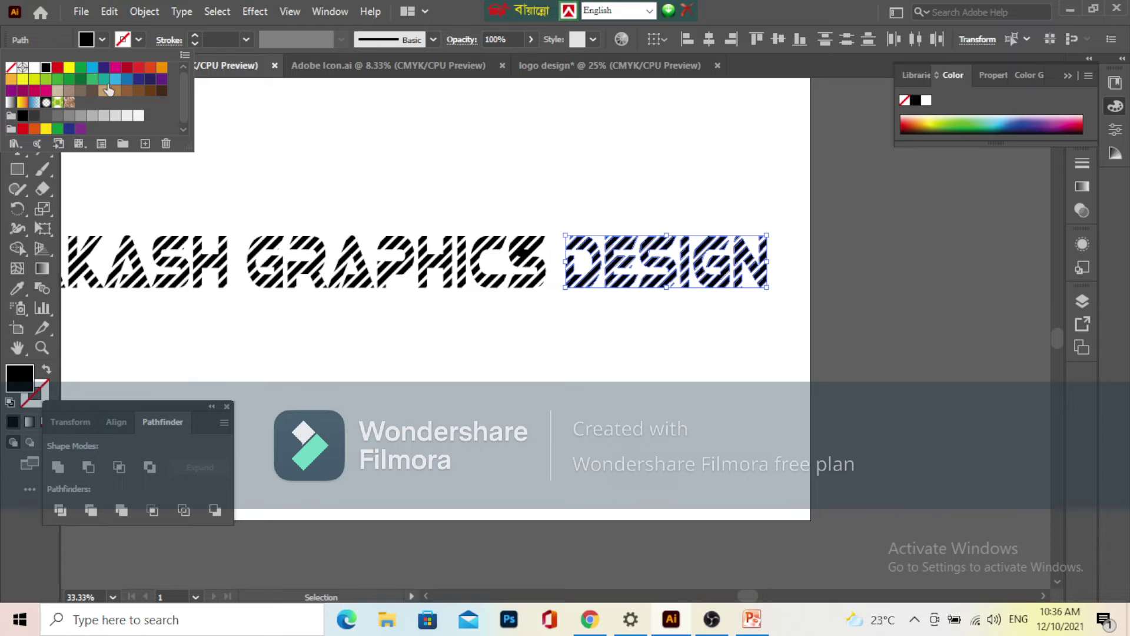
click(45, 92)
click(373, 181)
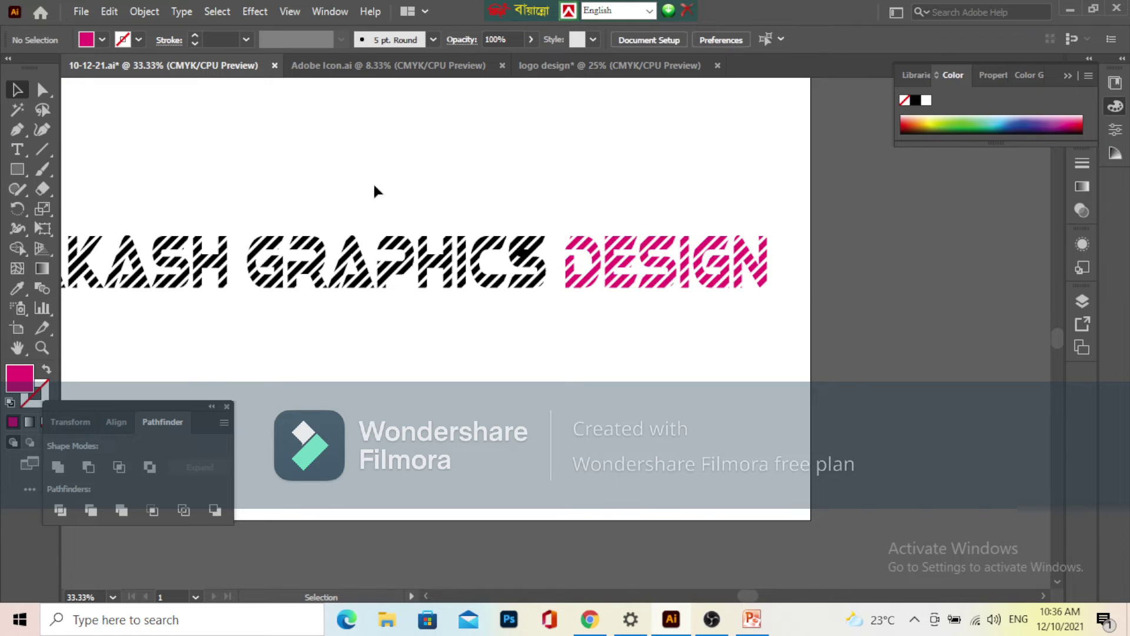
- Ungroup the black stripes across the word GRAPHICS and clear the selection
drag(374, 189, 782, 373)
drag(465, 228, 658, 341)
right_click(542, 304)
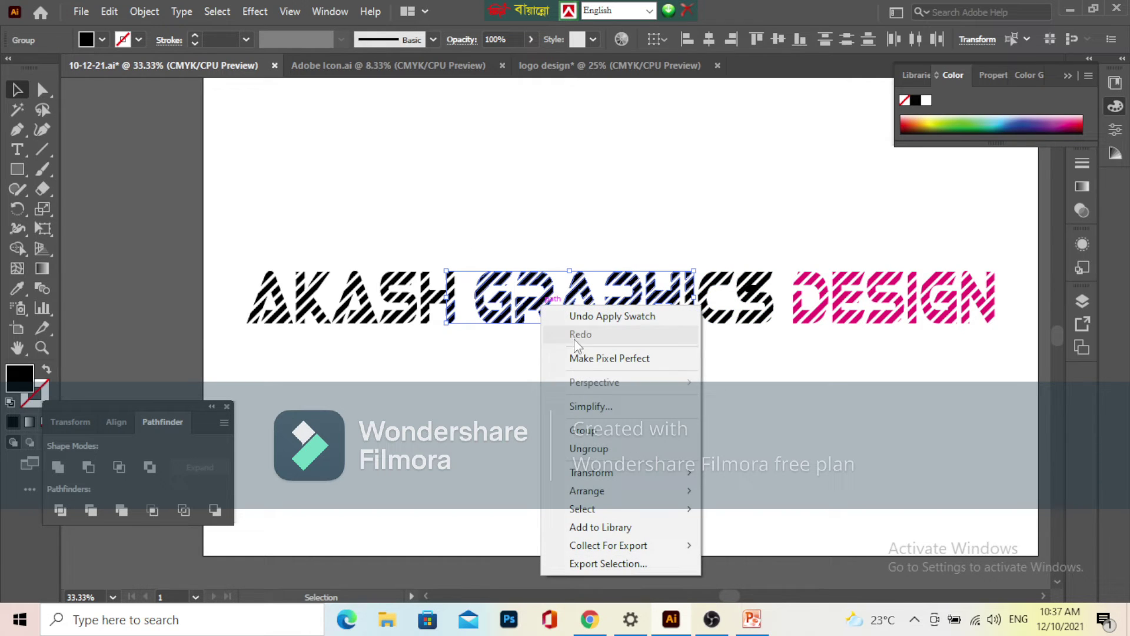
click(588, 448)
drag(478, 225, 778, 383)
click(767, 348)
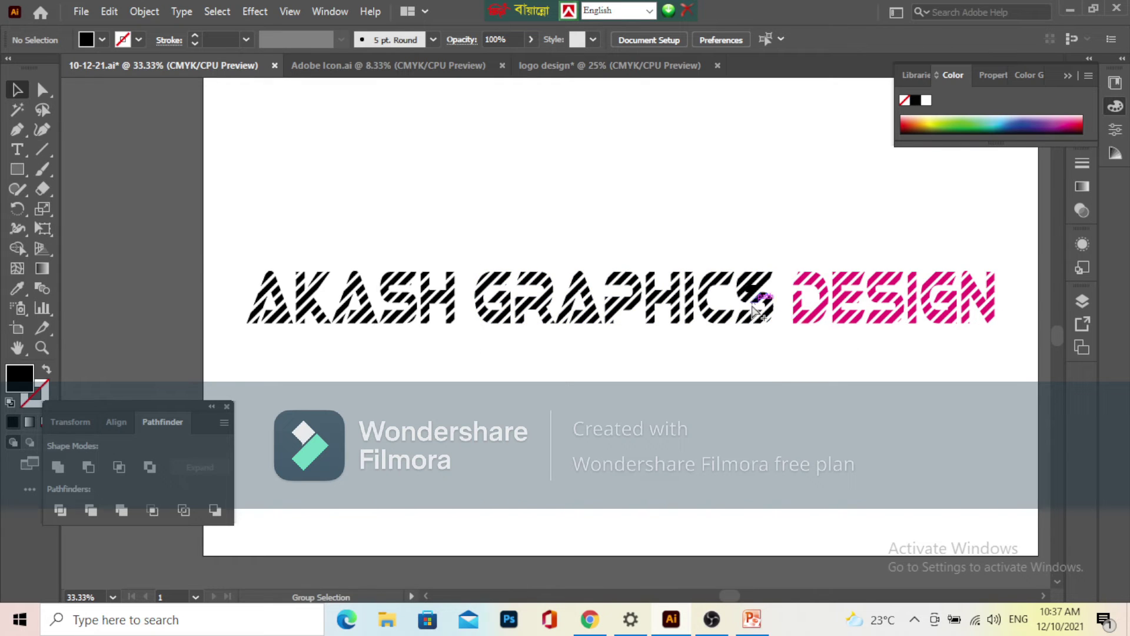
- Try deleting the leftover black stripe piece in the S of GRAPHICS, and undo the deletion
key(ctrl+1)
click(753, 265)
key(Delete)
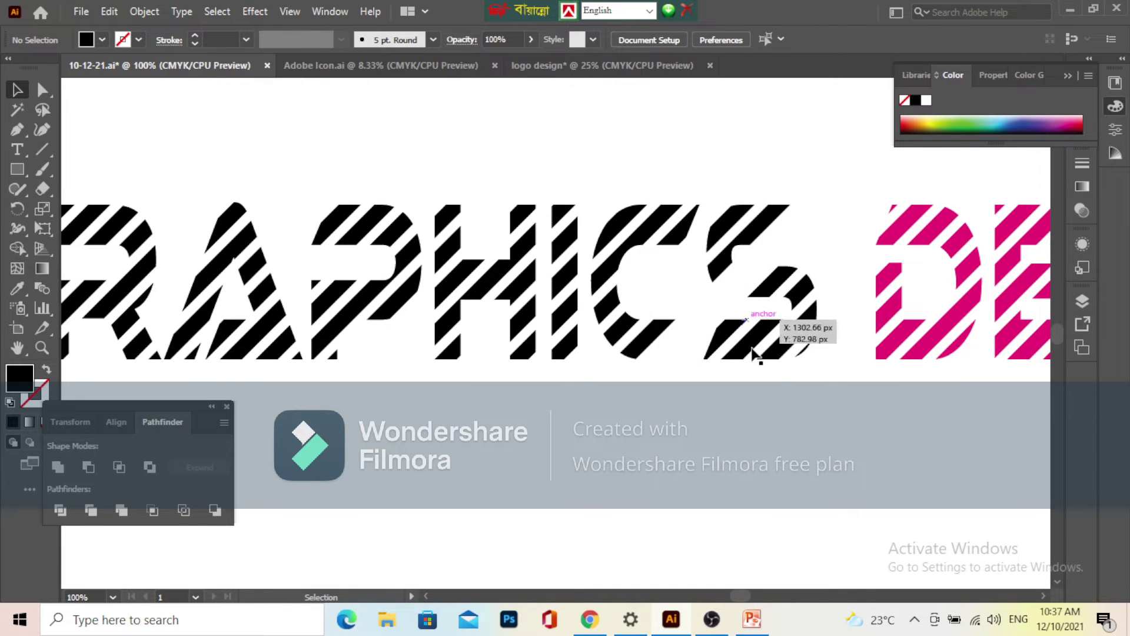
key(ctrl+z)
- Ungroup the black stripe pieces around the S of GRAPHICS so that they separate into individual paths
click(760, 435)
scroll(725, 267, up, 1)
scroll(725, 268, up, 2)
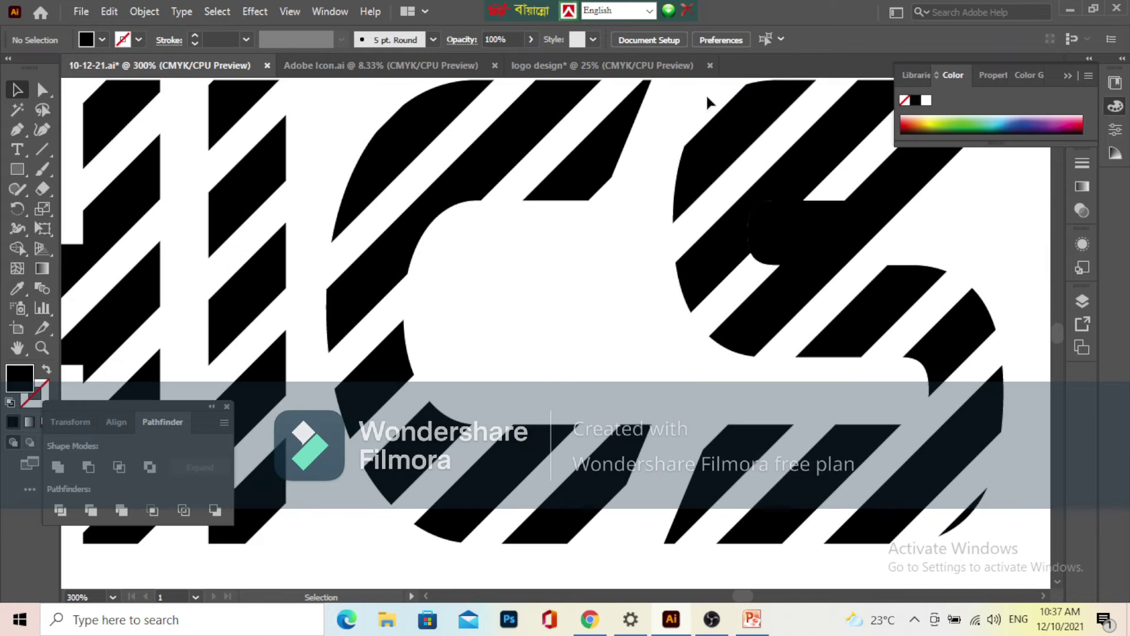
click(845, 352)
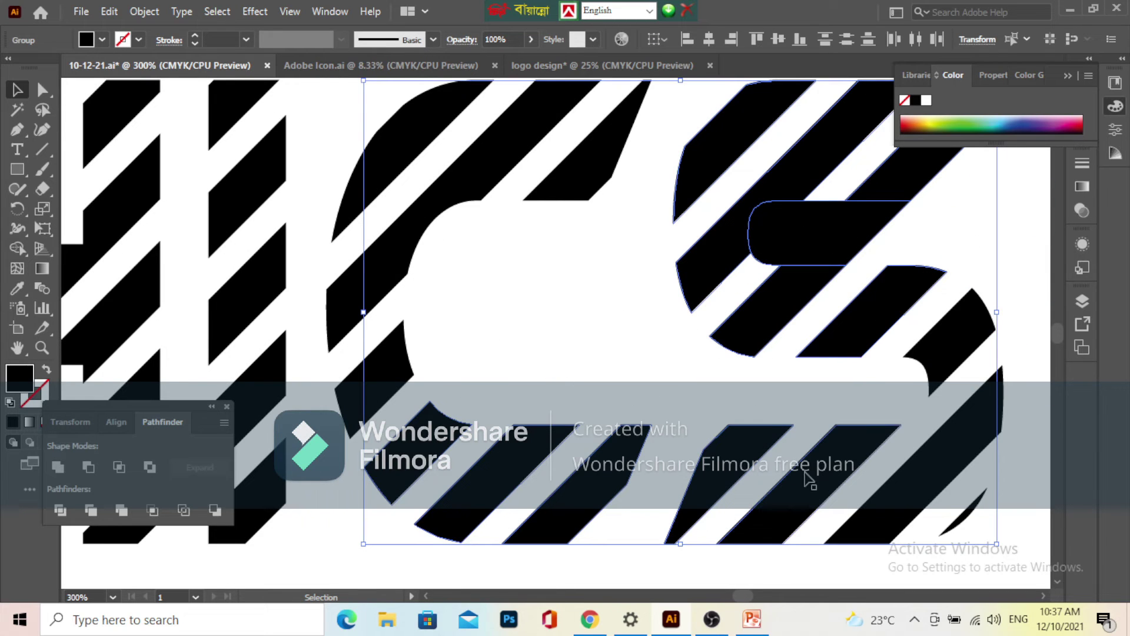
drag(807, 252, 832, 283)
key(ctrl+z)
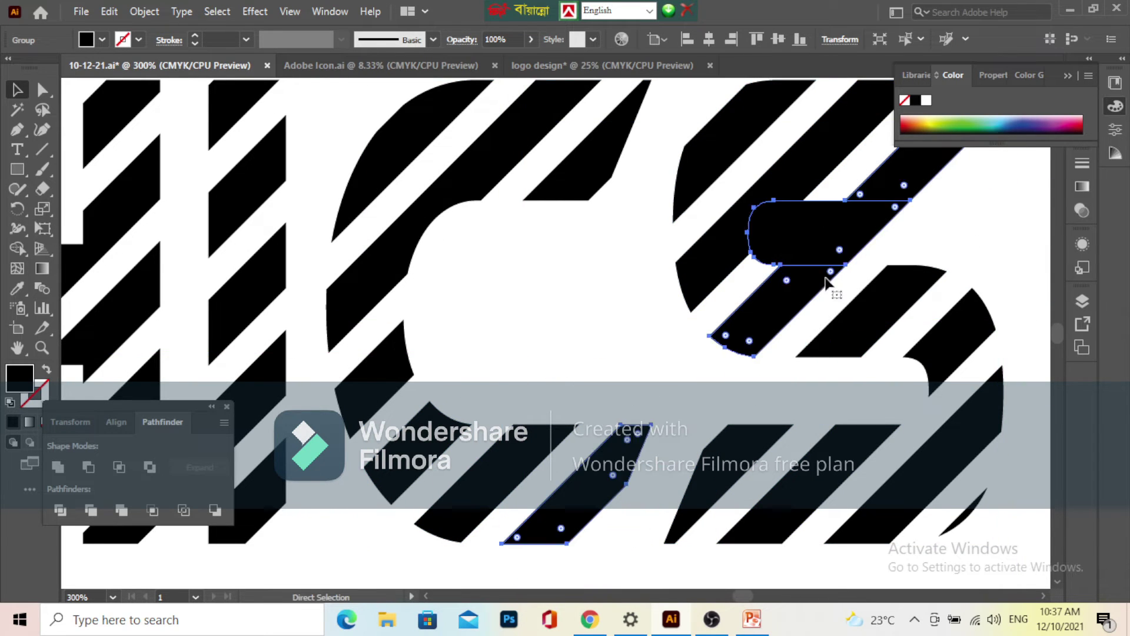
right_click(823, 233)
click(888, 376)
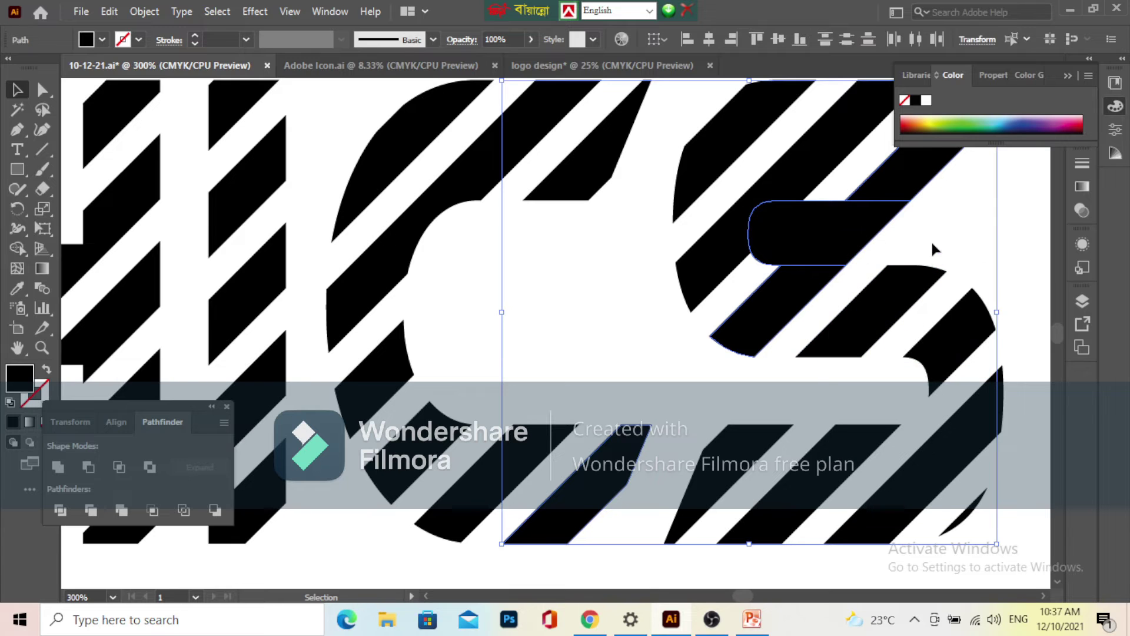
- Delete the leftover rounded stripe piece filling the upper opening of the S in GRAPHICS
click(932, 242)
click(813, 231)
key(Delete)
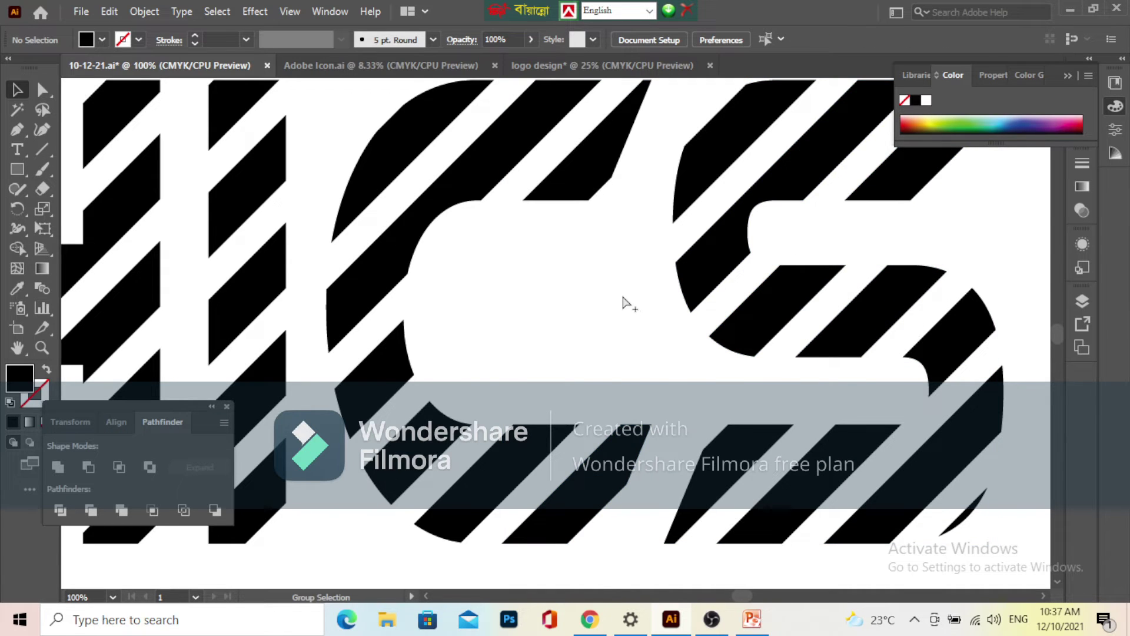
- Select the stripes of the word GRAPHICS, set their fill to red and clear the selection
scroll(623, 302, down, 3)
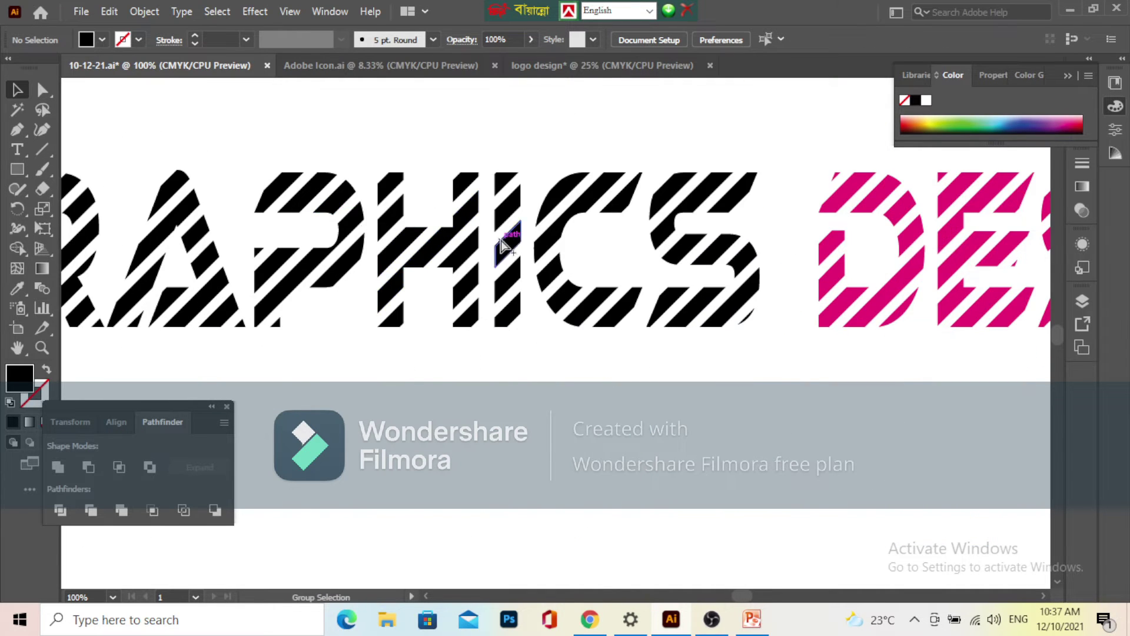
scroll(560, 306, down, 2)
drag(307, 143, 687, 308)
click(101, 40)
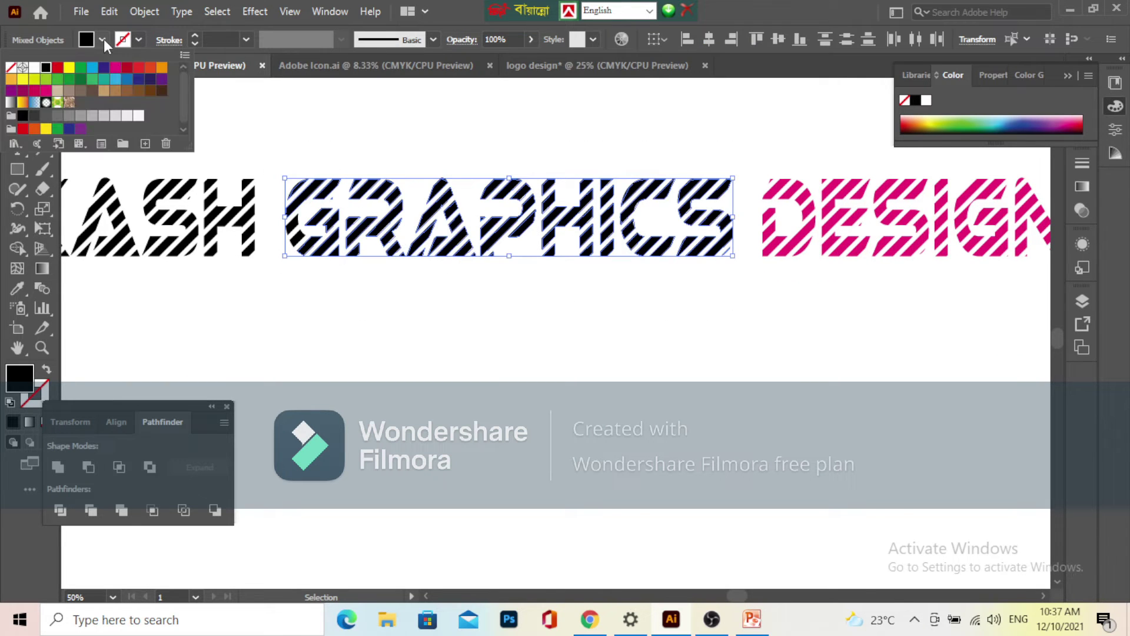
click(59, 72)
click(329, 130)
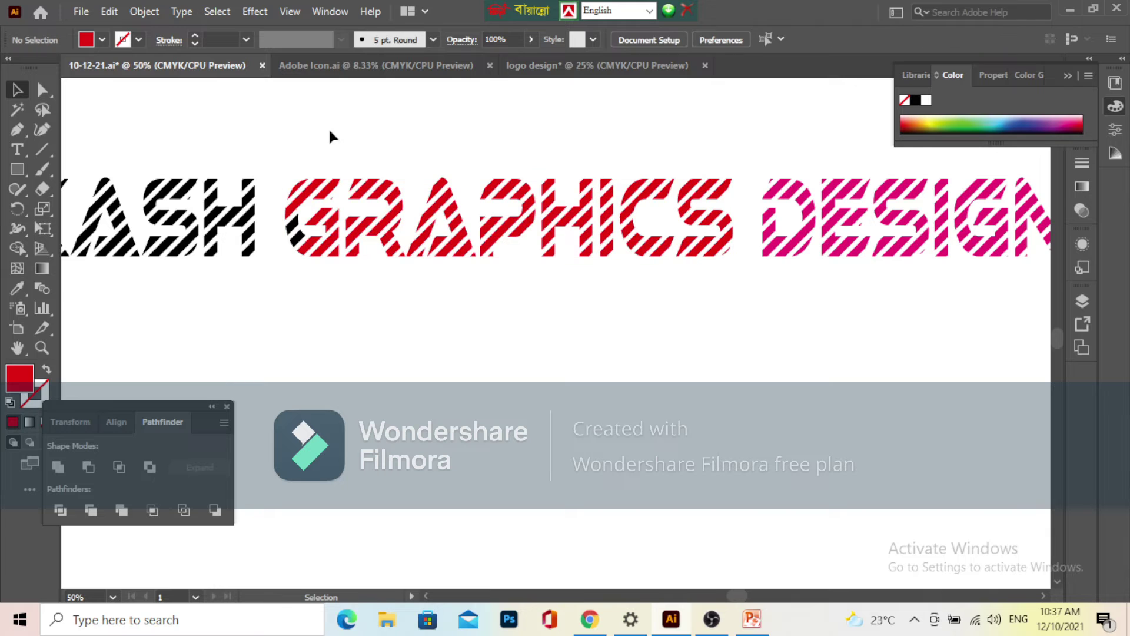
- Select the two remaining black pieces in the G together with the AKASH stripes and set their fill to cyan
scroll(298, 235, up, 3)
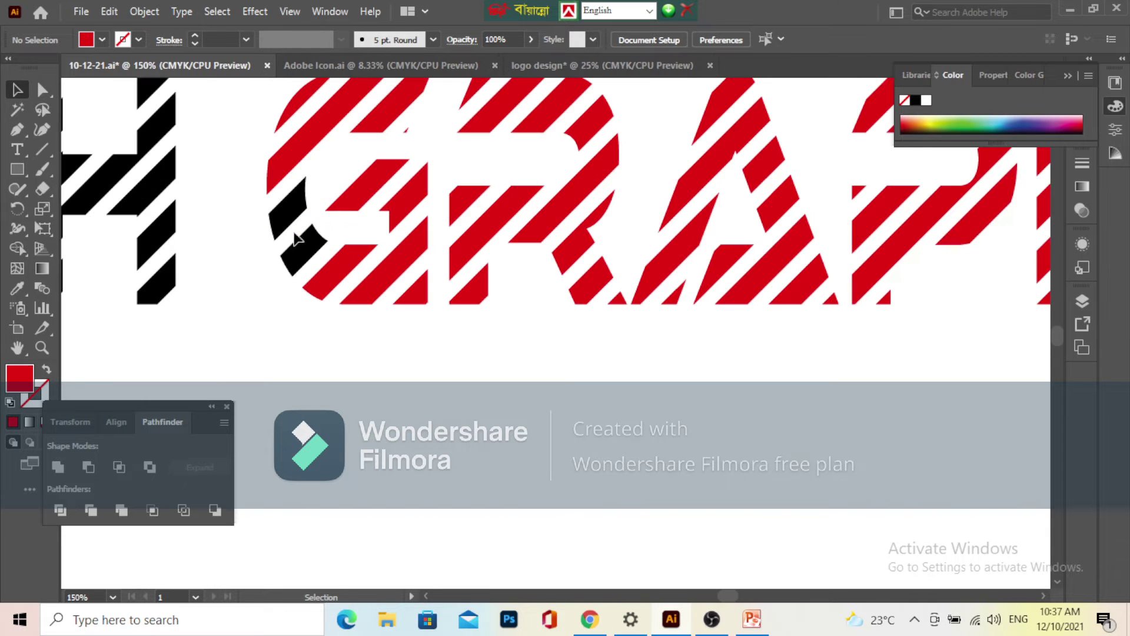
click(291, 222)
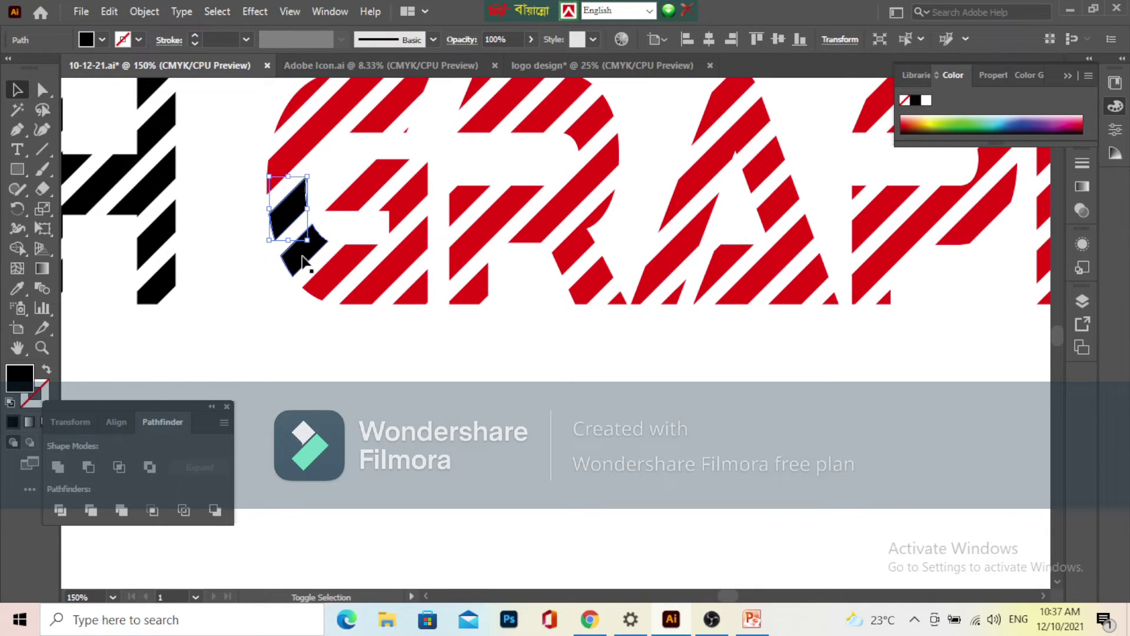
shift+click(304, 262)
scroll(304, 263, down, 2)
drag(429, 286, 565, 301)
drag(229, 246, 434, 240)
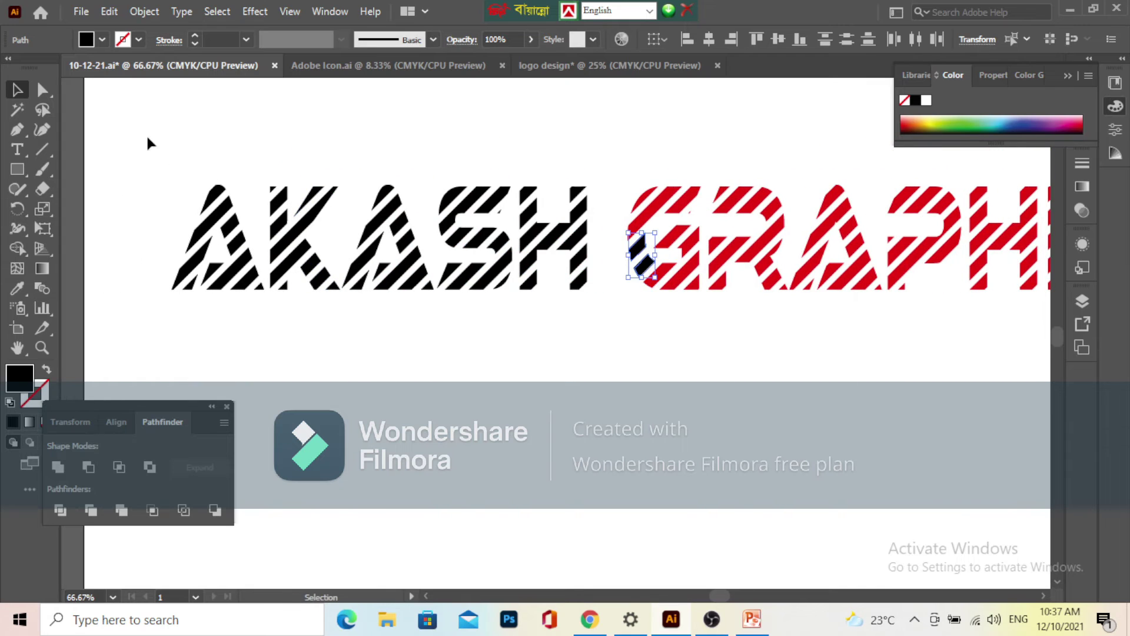
drag(137, 129, 610, 447)
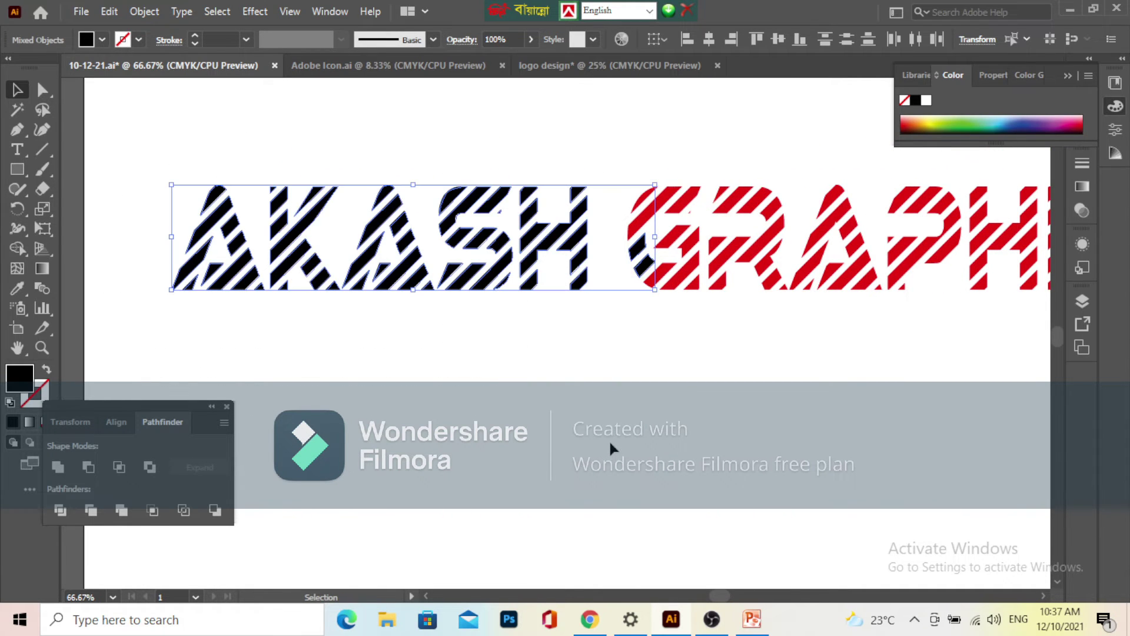
click(102, 39)
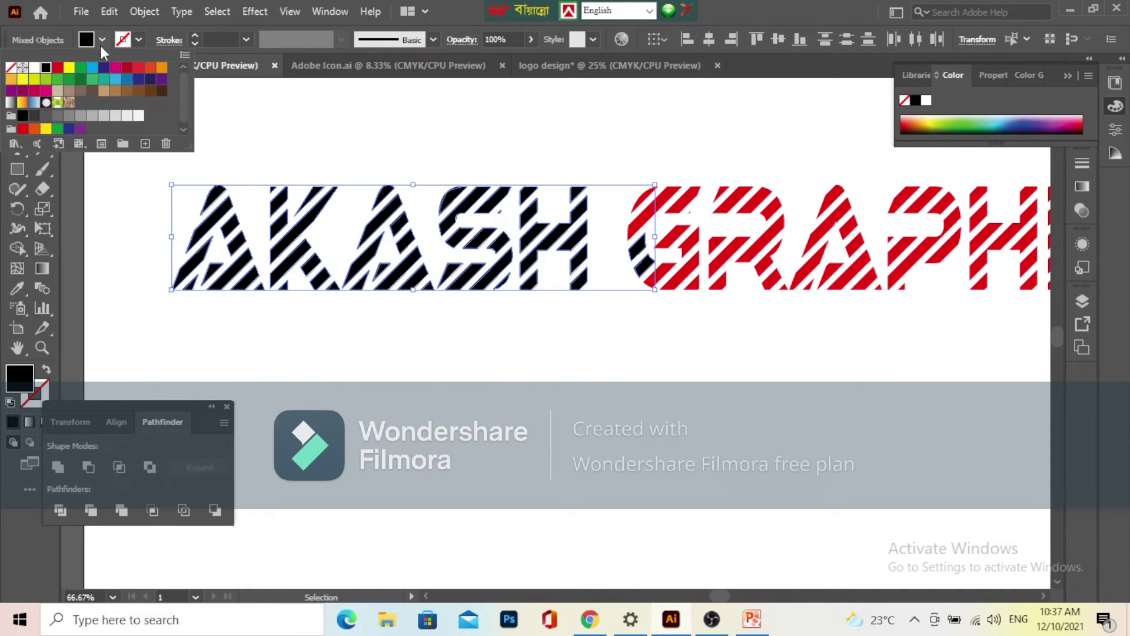
click(46, 68)
click(392, 128)
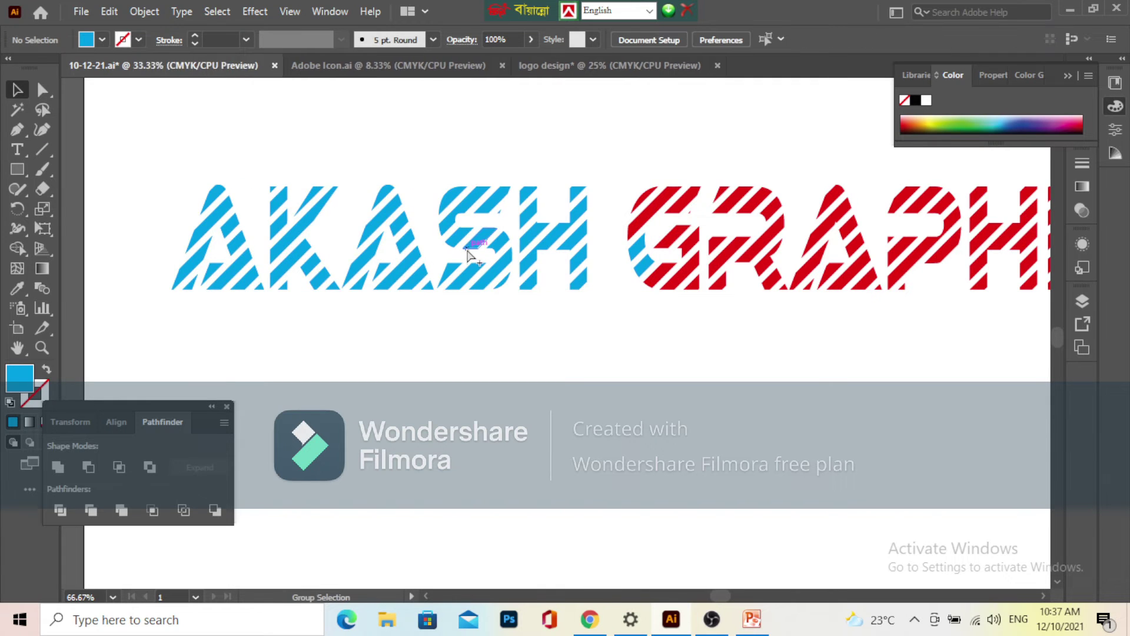
- Select the whole multicoloured AKASH GRAPHICS DESIGN text and group it
key(ctrl+minus)
key(ctrl+minus)
key(ctrl+minus)
drag(159, 144, 736, 262)
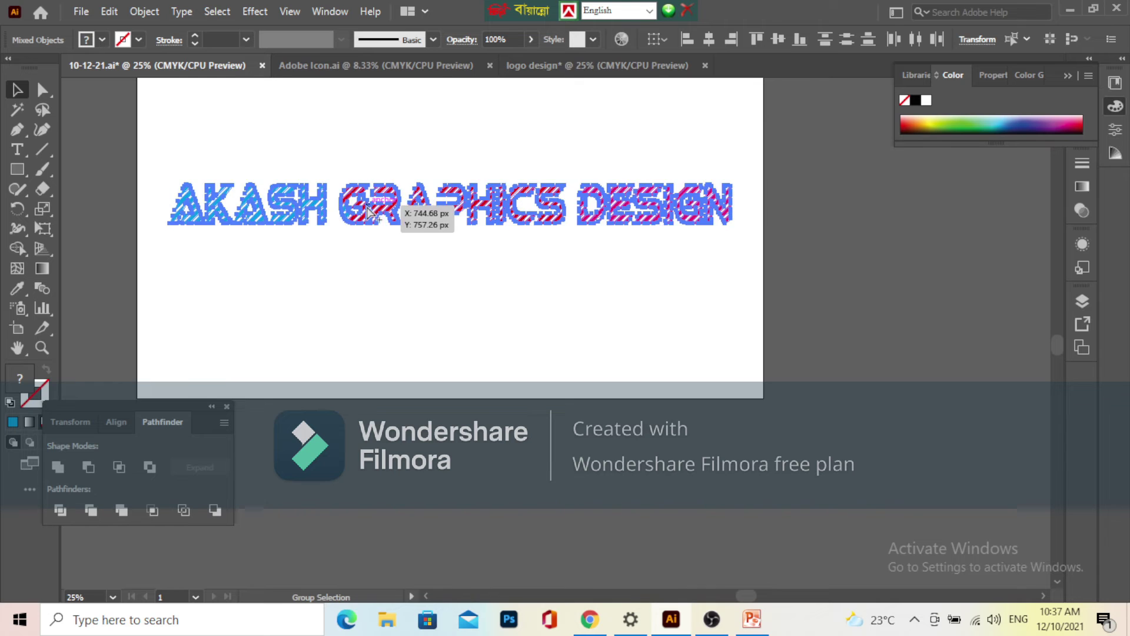
scroll(366, 209, up, 1)
drag(368, 213, 371, 214)
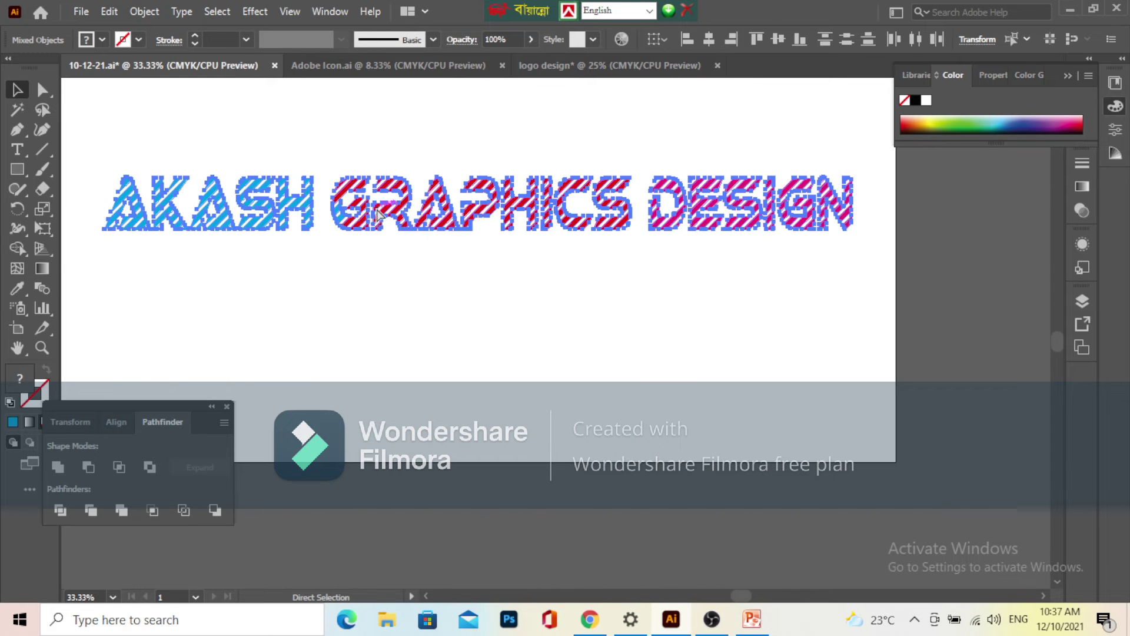
key(ctrl+g)
drag(427, 302, 604, 355)
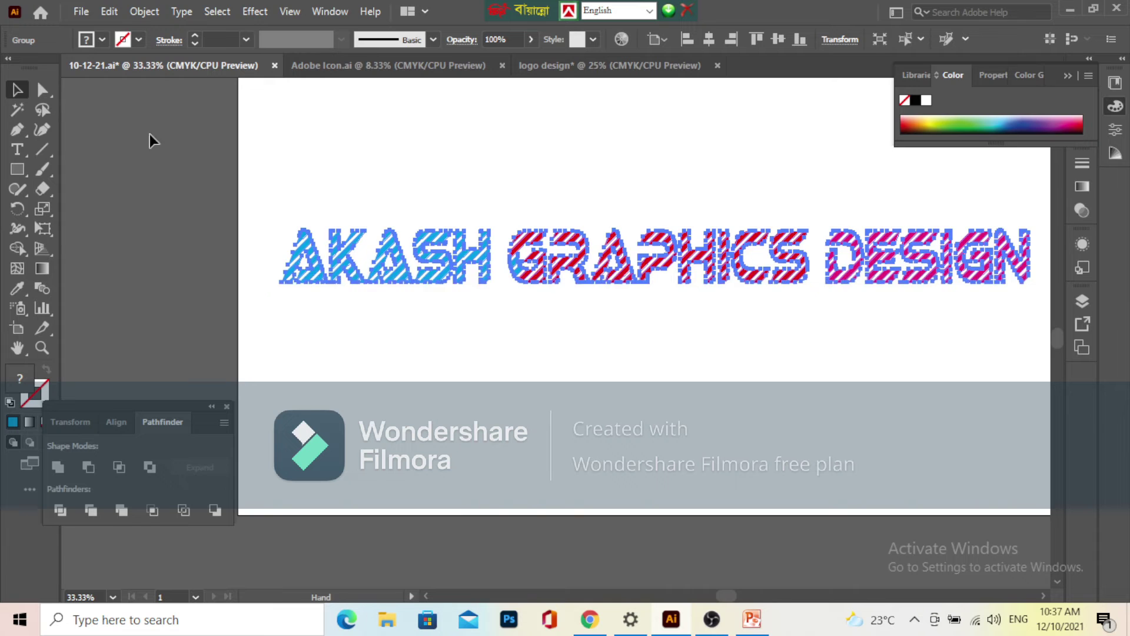
- Copy the grouped striped text and paste the copy in front of the original
click(110, 13)
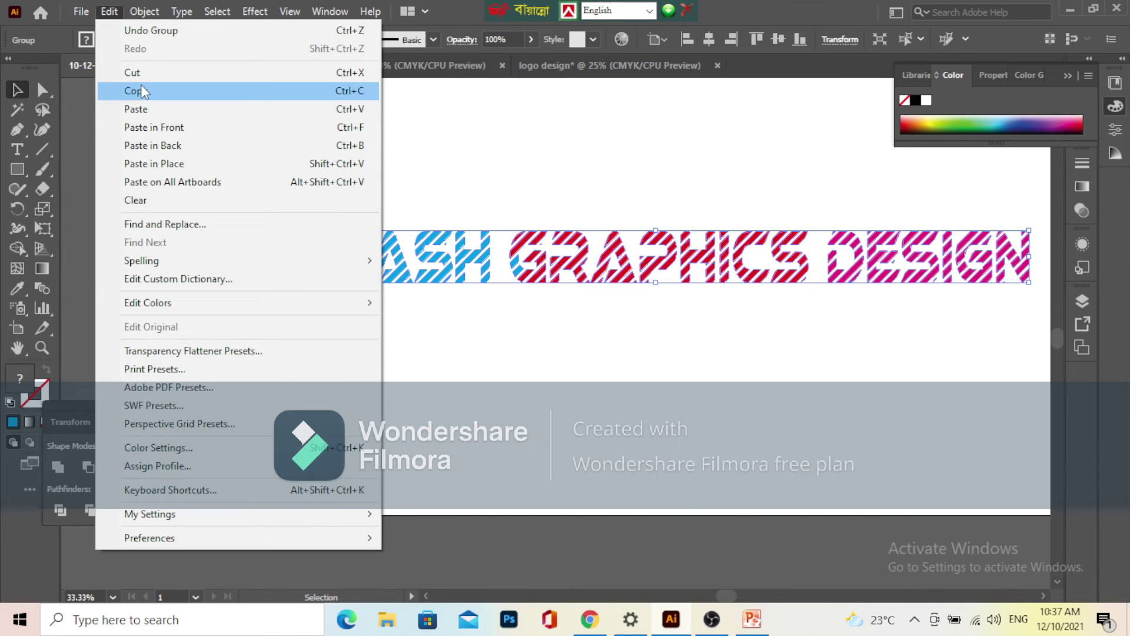
click(142, 91)
click(112, 13)
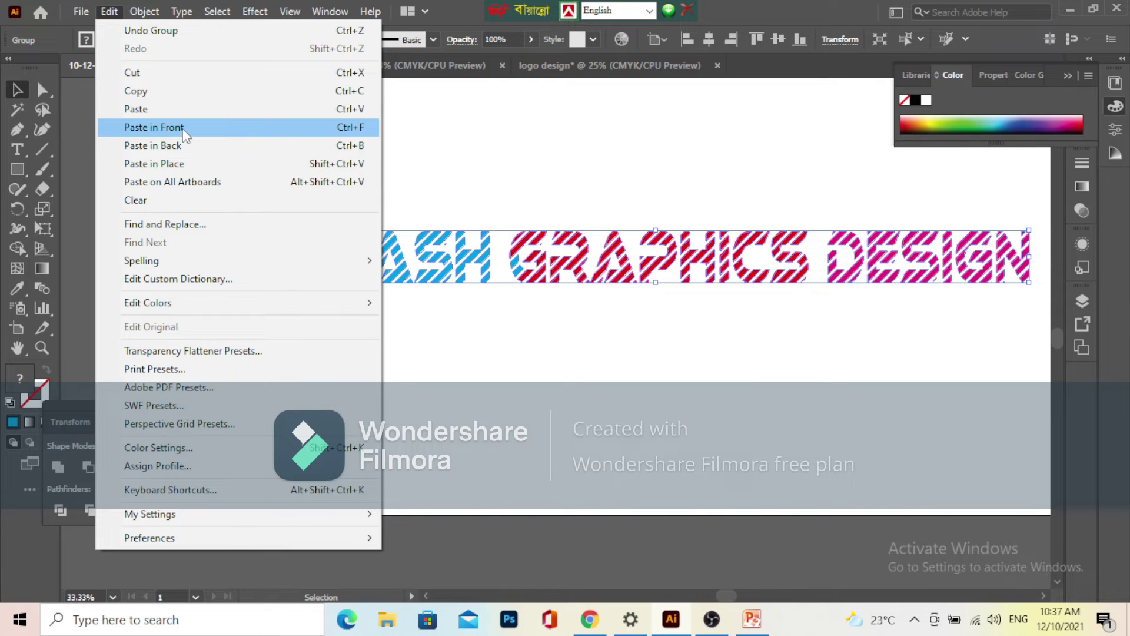
click(154, 128)
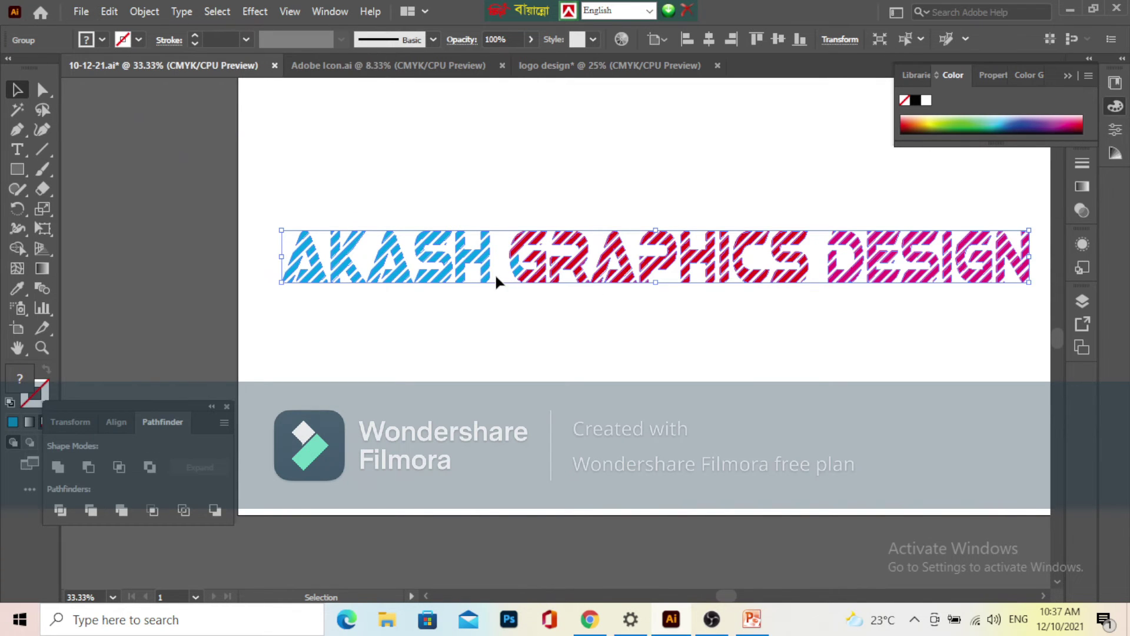
- Give the front copy of the striped text a 5 pt black stroke and remove its fill
drag(494, 273, 452, 284)
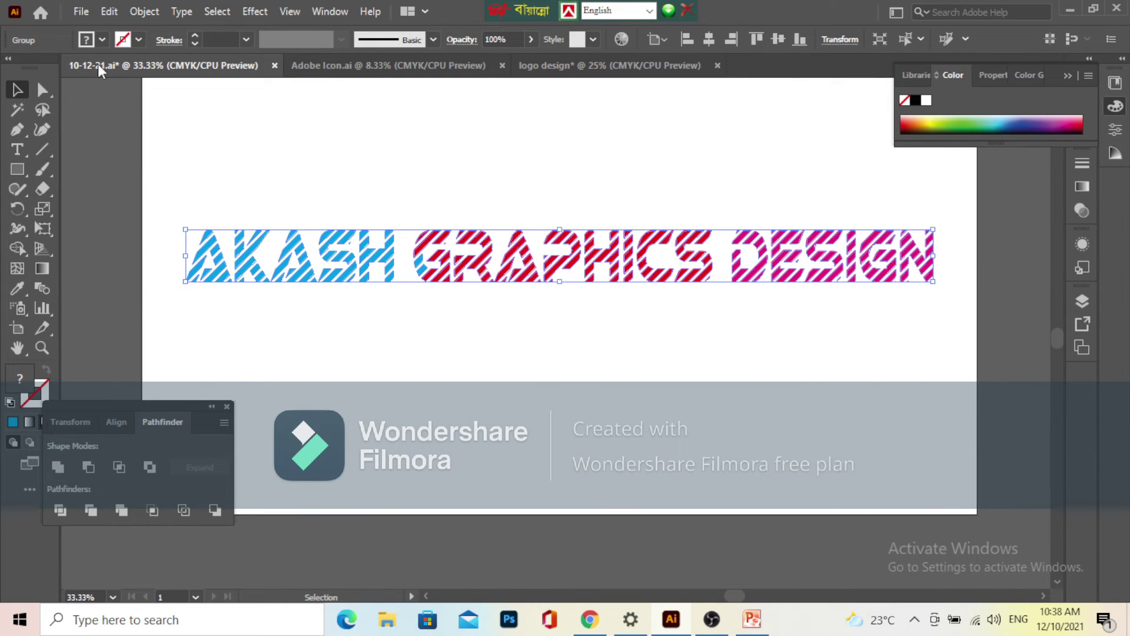
click(195, 36)
click(195, 37)
click(196, 36)
click(196, 36)
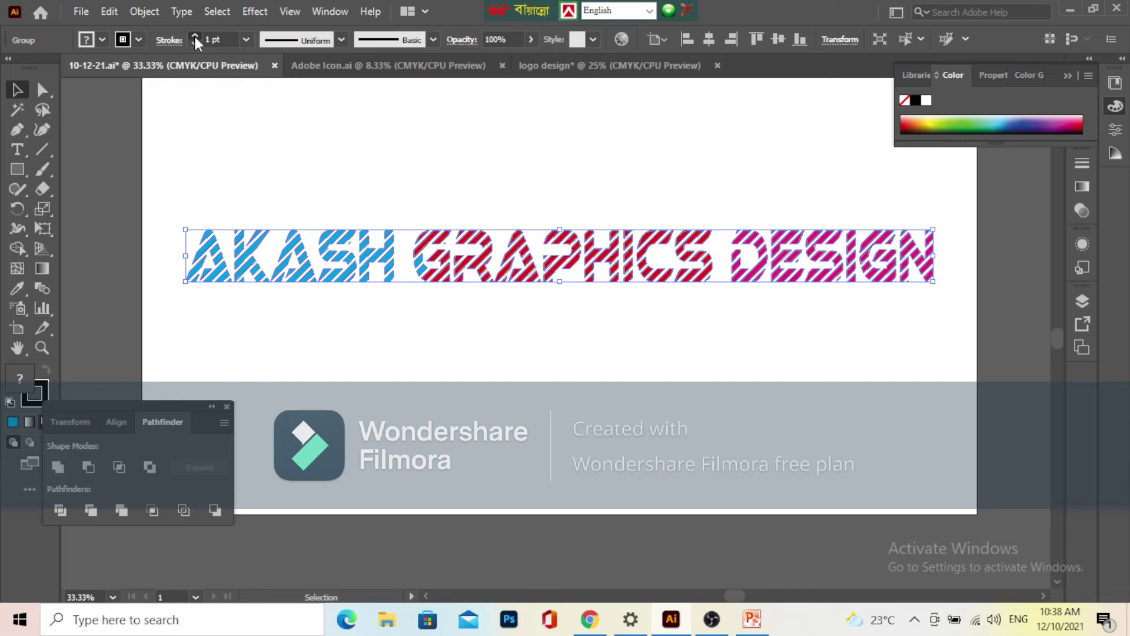
click(196, 36)
click(196, 36)
click(196, 37)
click(196, 36)
click(102, 40)
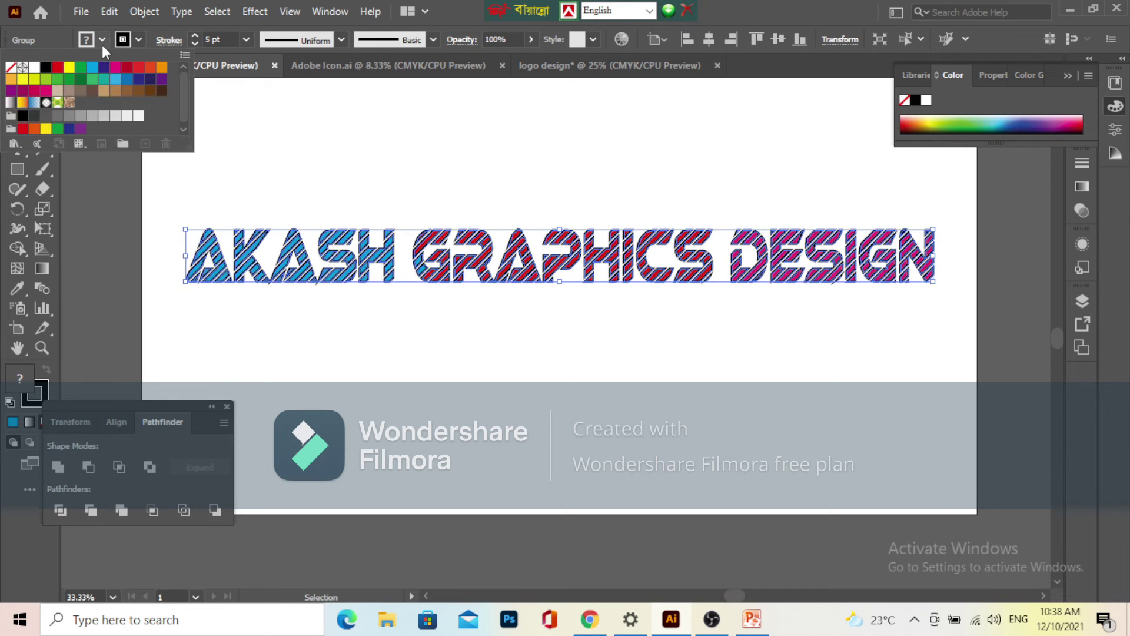
click(11, 67)
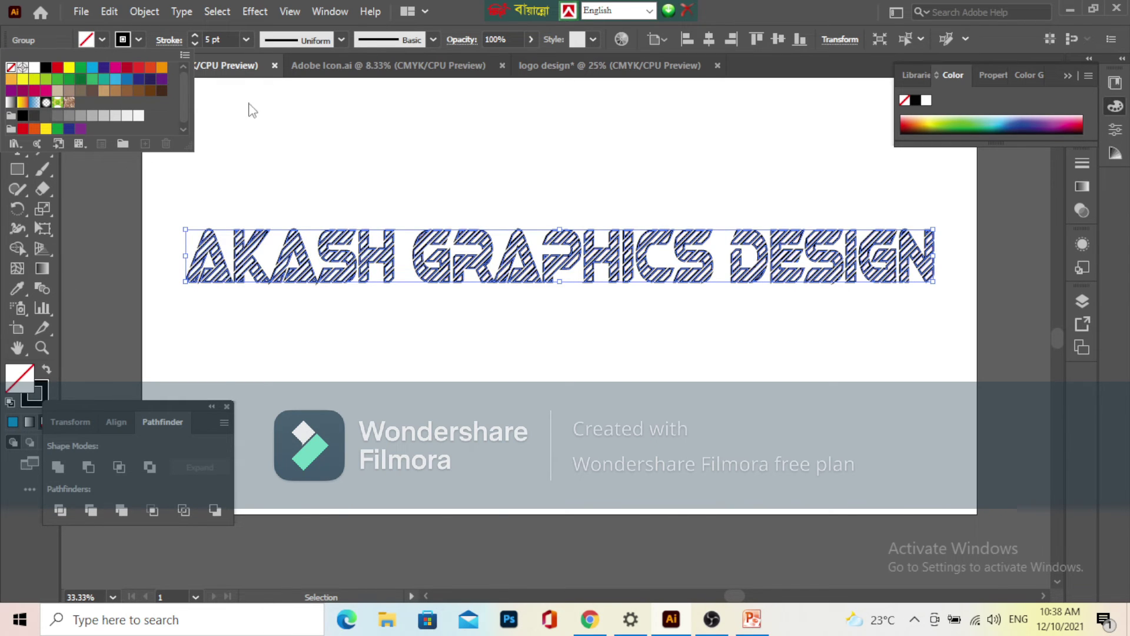
click(291, 175)
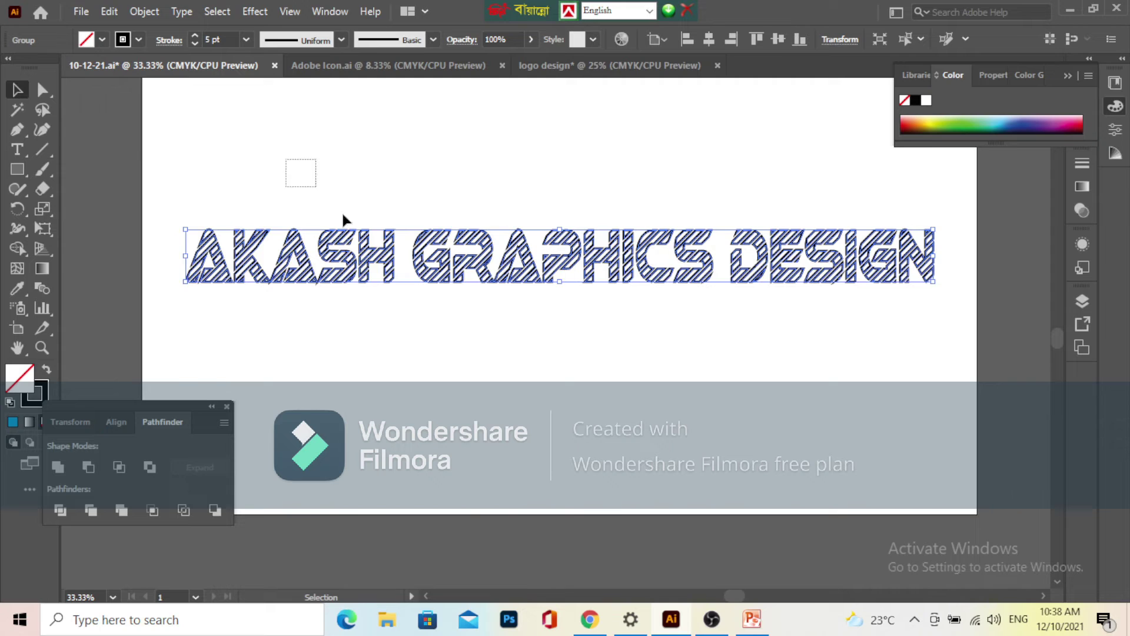
- Increase the front copy's stroke weight to 8 pt and set its corners to round join
click(194, 36)
click(194, 35)
click(194, 36)
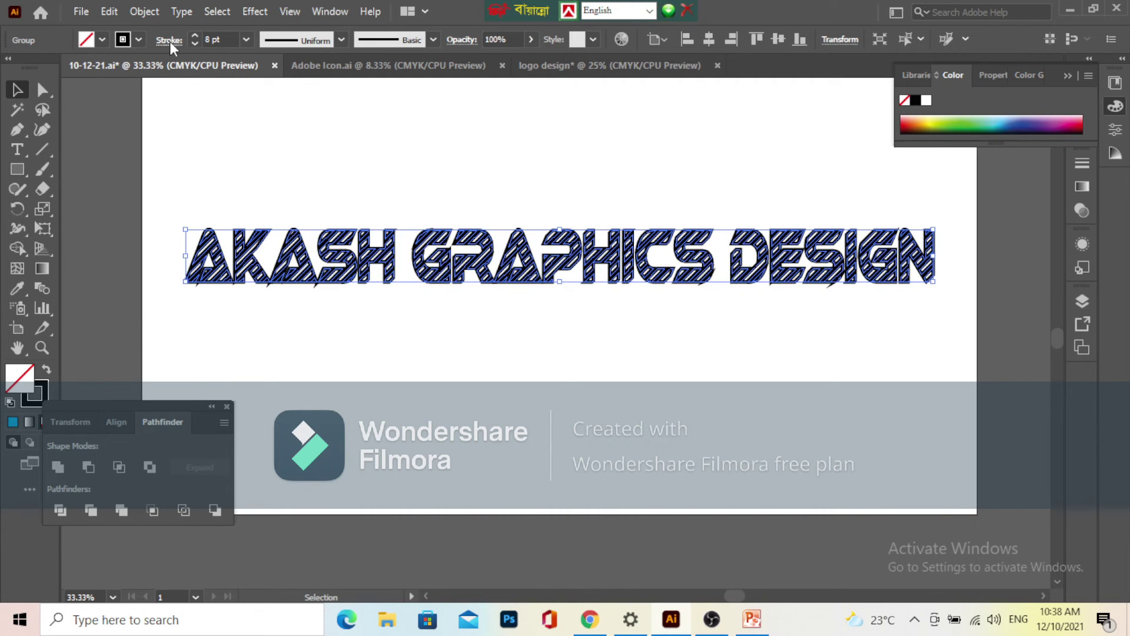
click(170, 41)
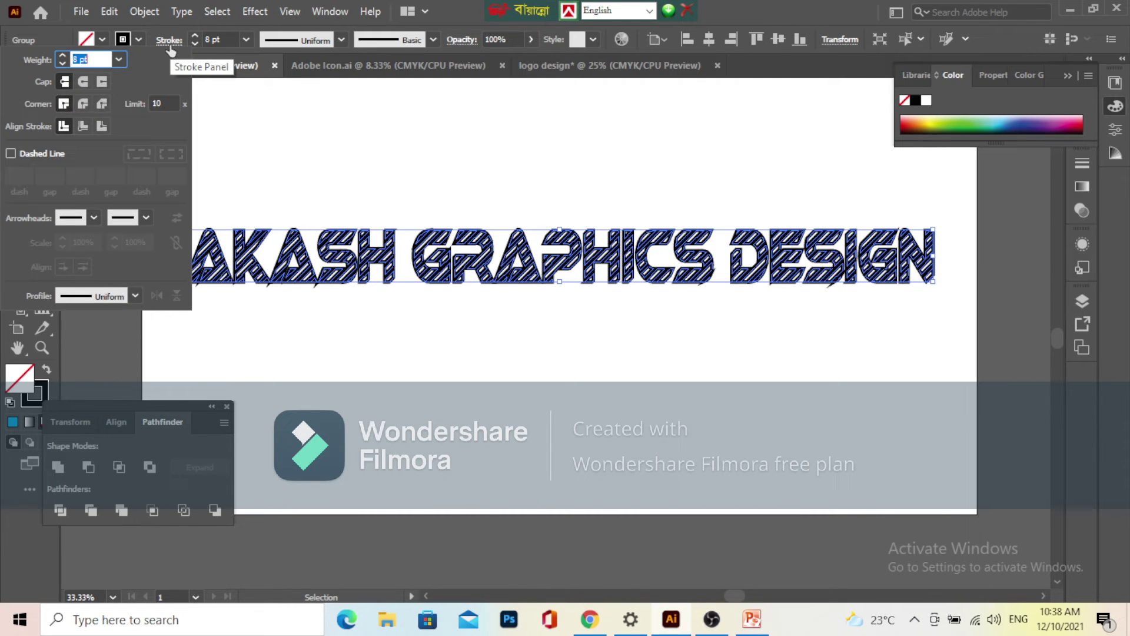
click(79, 105)
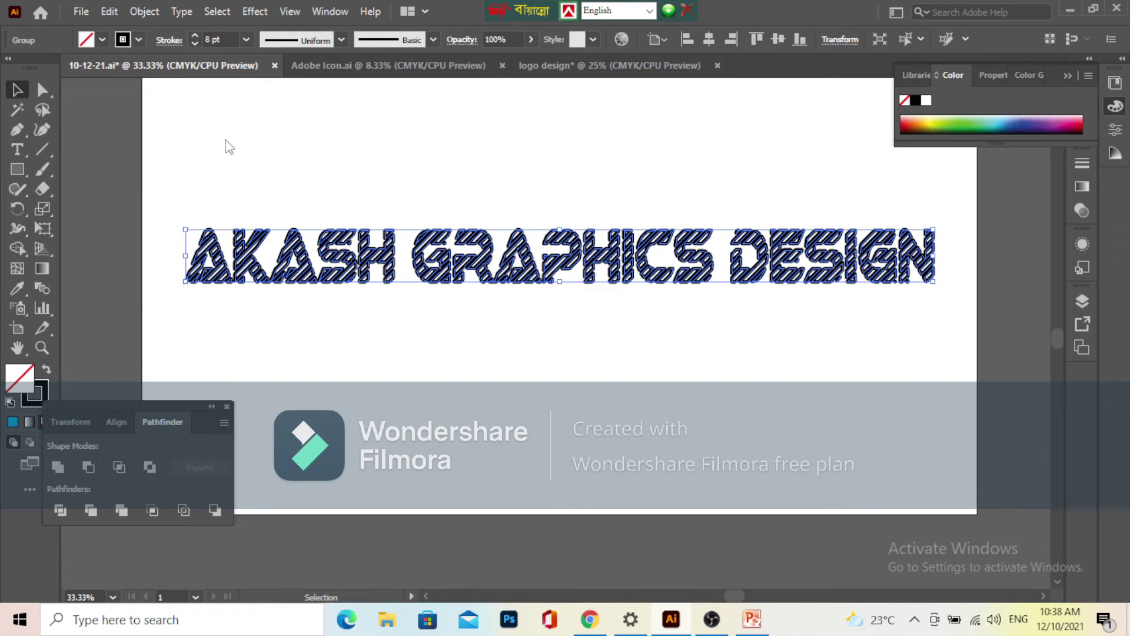
- Change the front copy's stroke colour to white and its weight to 9 pt
drag(195, 160, 1002, 416)
click(31, 404)
click(926, 101)
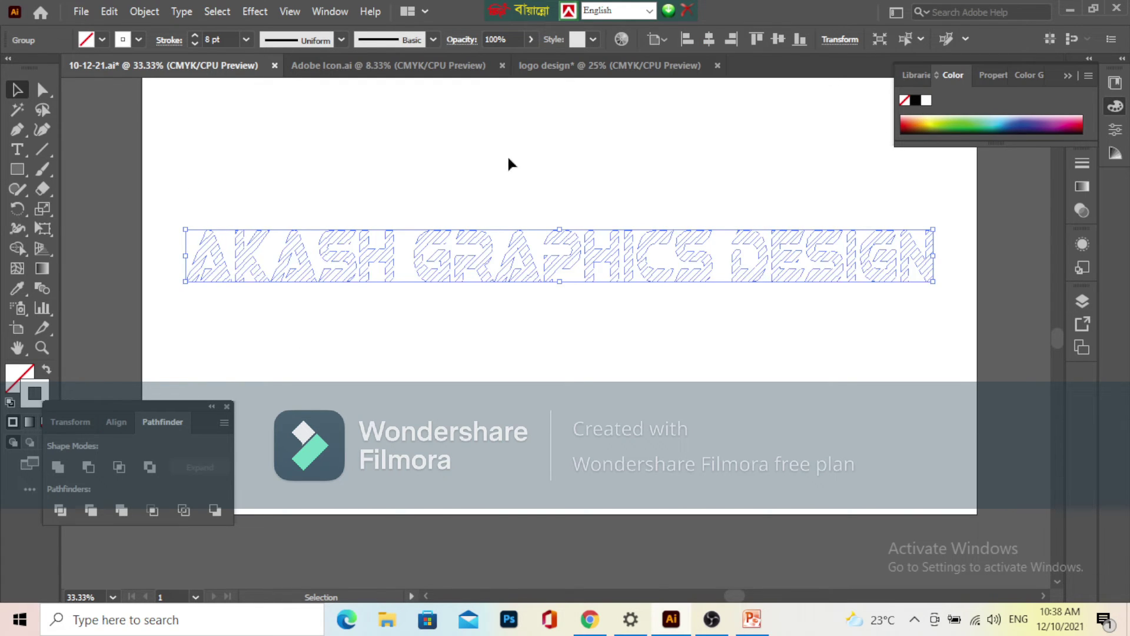
click(197, 35)
- Show all hidden objects and delete the grey rectangle lying behind the text
key(a)
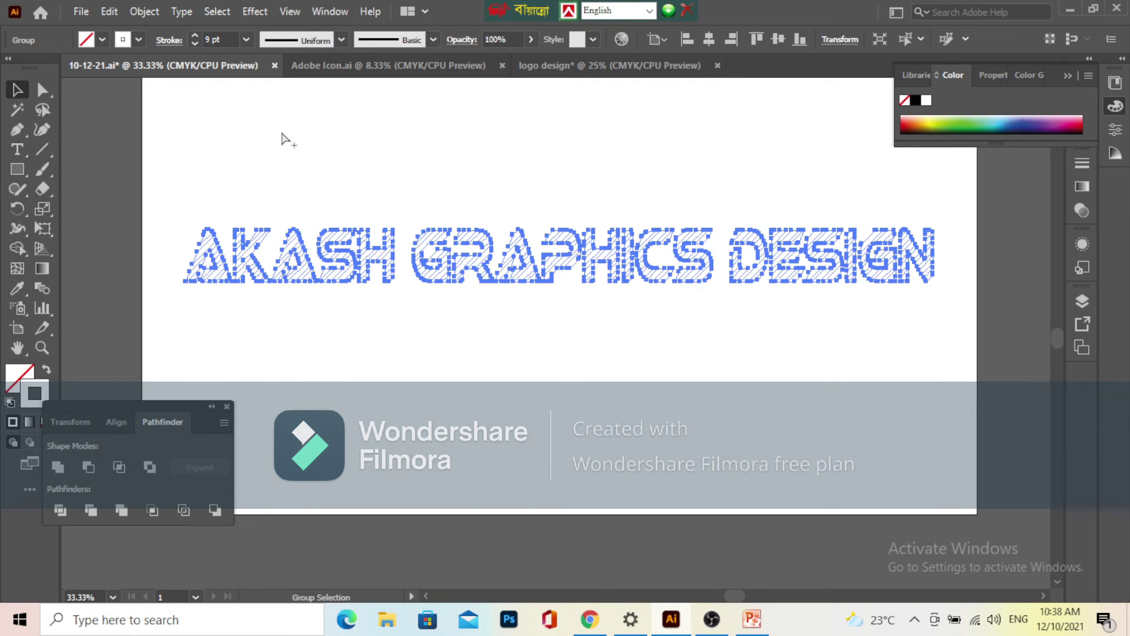
key(ctrl+alt+3)
click(401, 125)
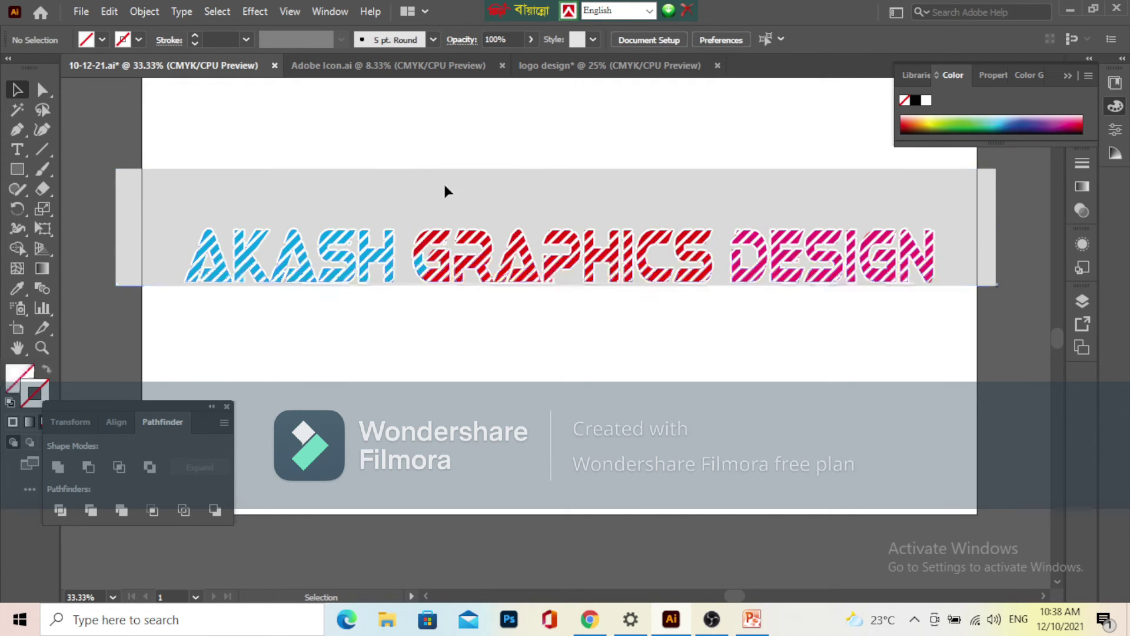
click(446, 189)
key(Delete)
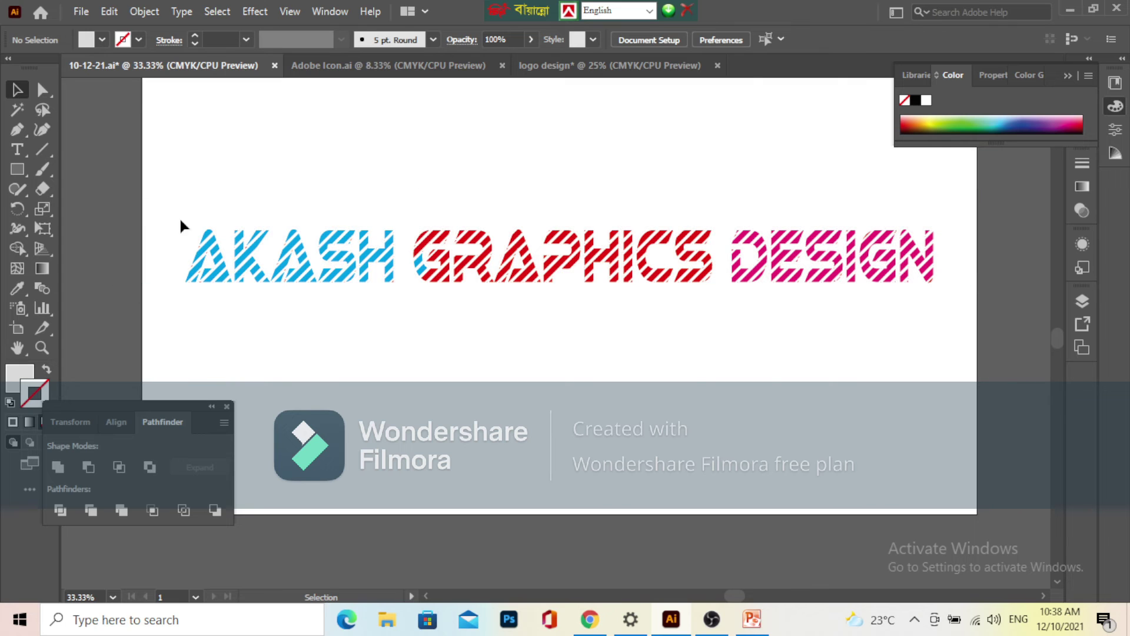
- Select both text groups and apply a Multiply drop shadow with 34% opacity, 7 px X and Y offsets and 5 px blur, then deselect
drag(179, 217, 962, 370)
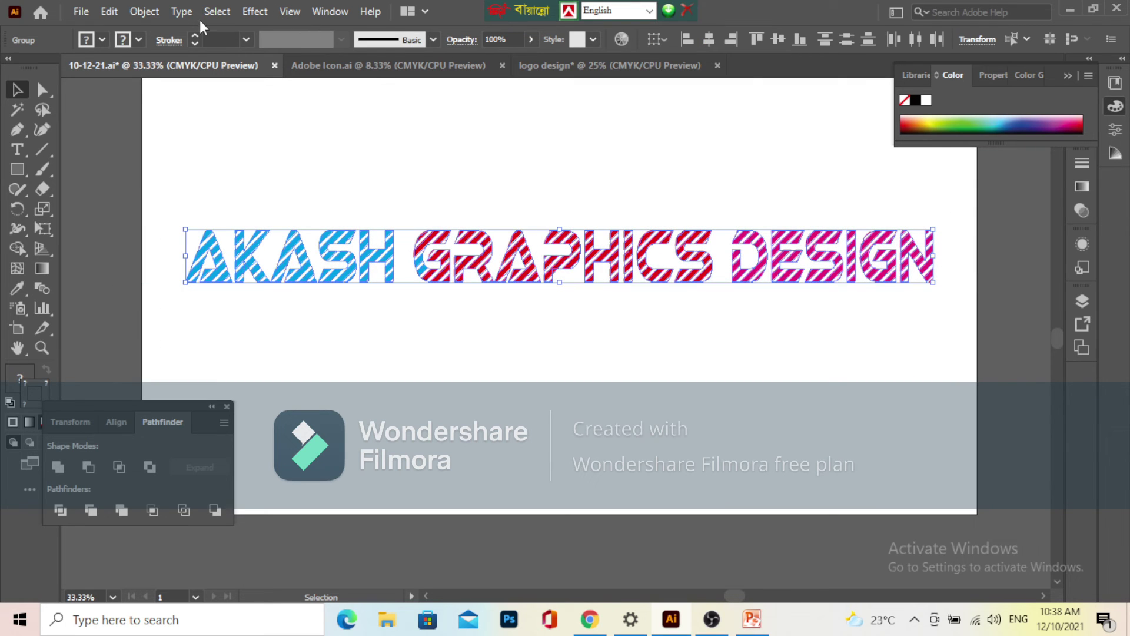
click(257, 11)
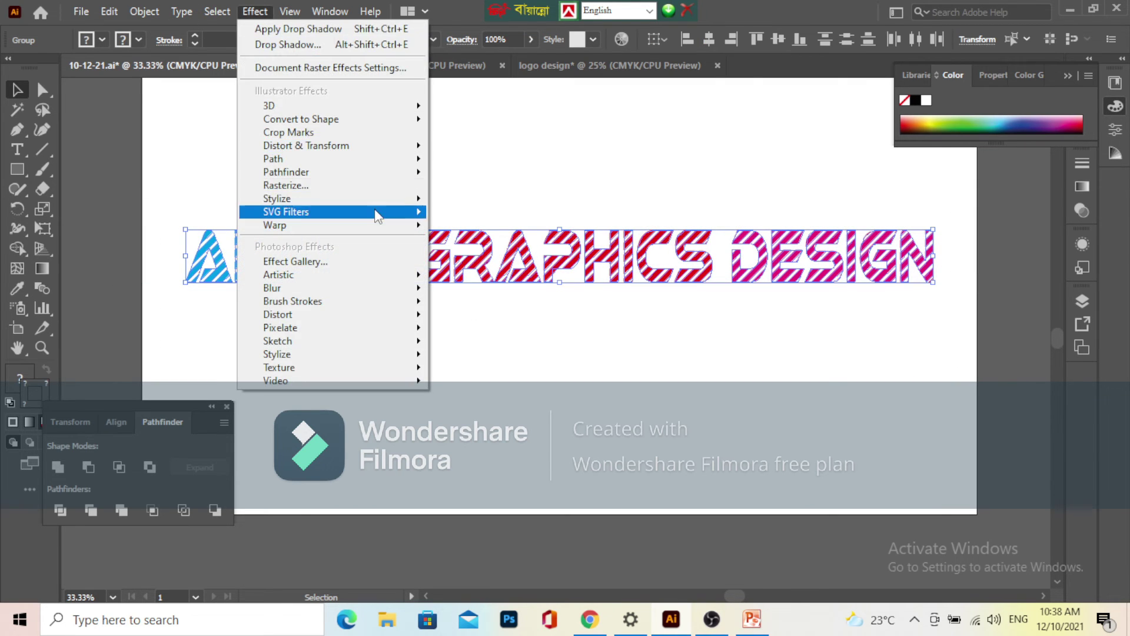
mouse_move(370, 203)
click(497, 201)
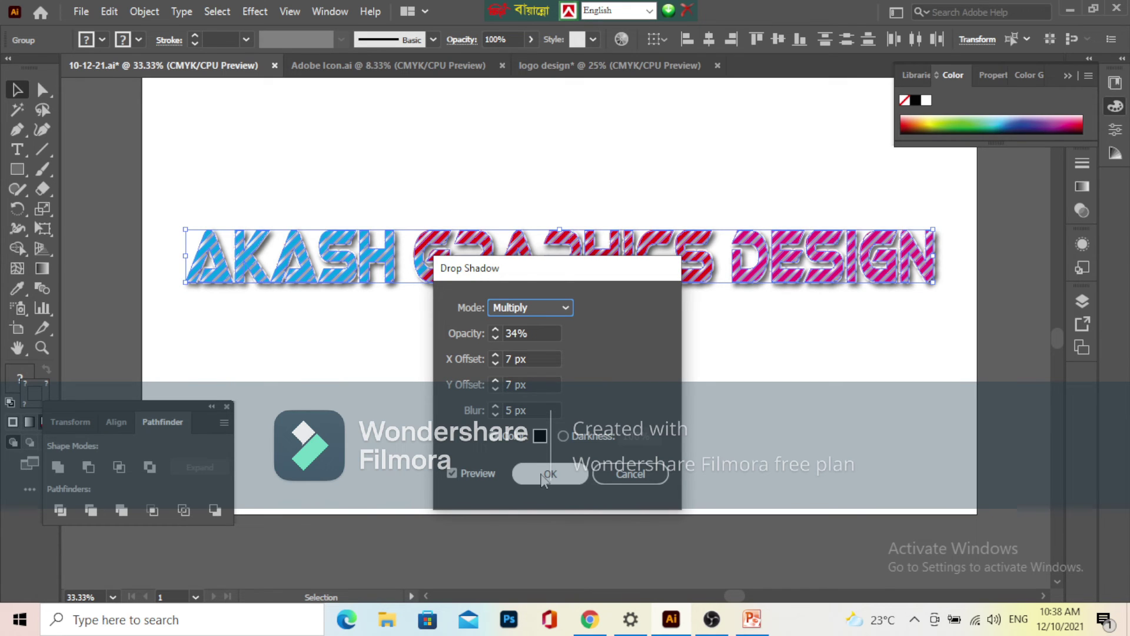
click(544, 475)
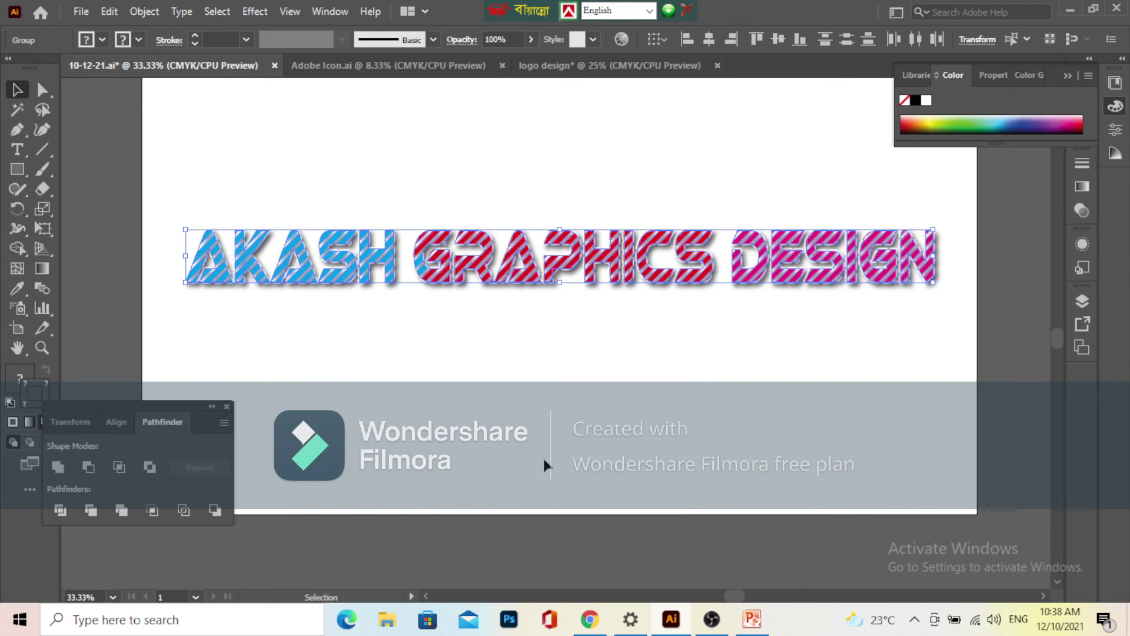
click(534, 371)
scroll(533, 371, down, 2)
scroll(554, 374, up, 2)
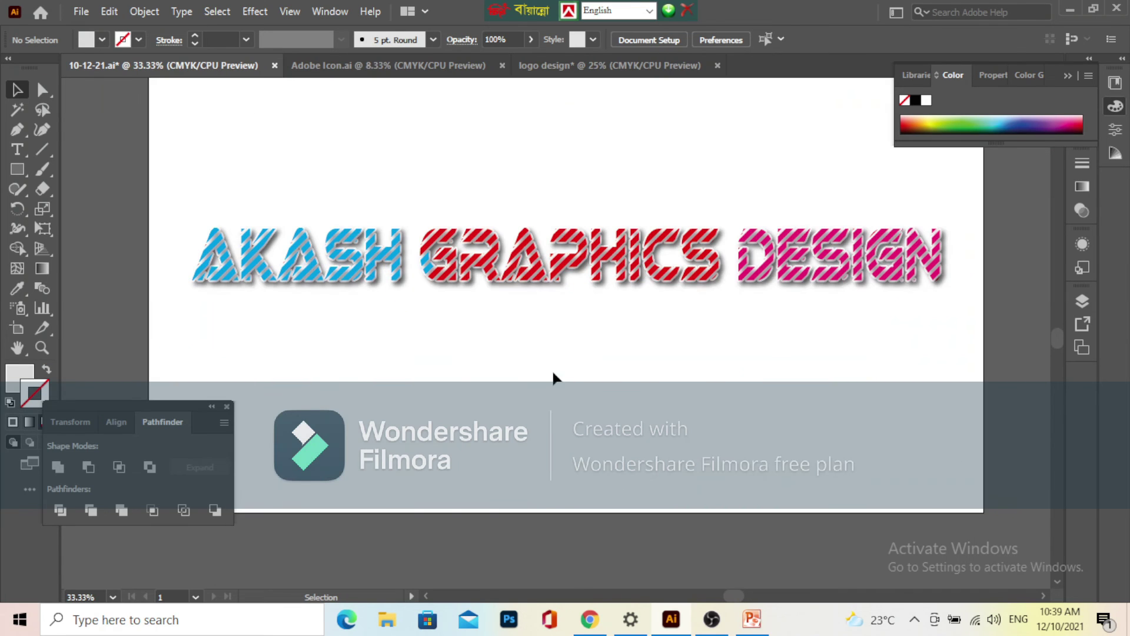
- Draw a light grey rectangle over the text and stretch both its ends to the artboard's side edges
click(12, 167)
drag(145, 189, 817, 333)
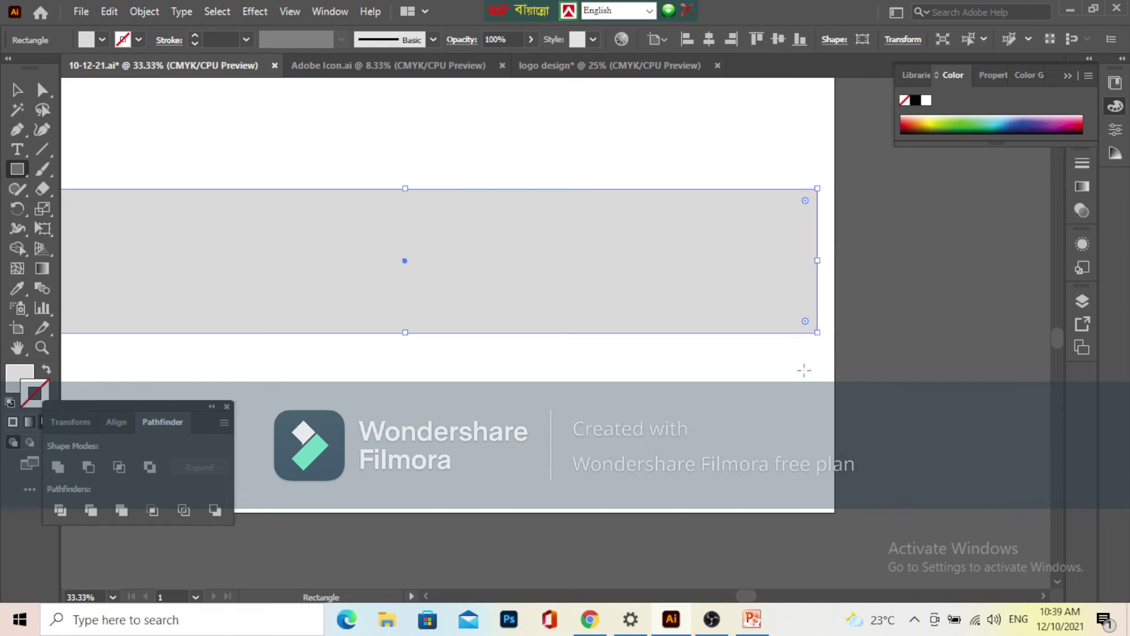
drag(775, 391, 908, 404)
click(17, 89)
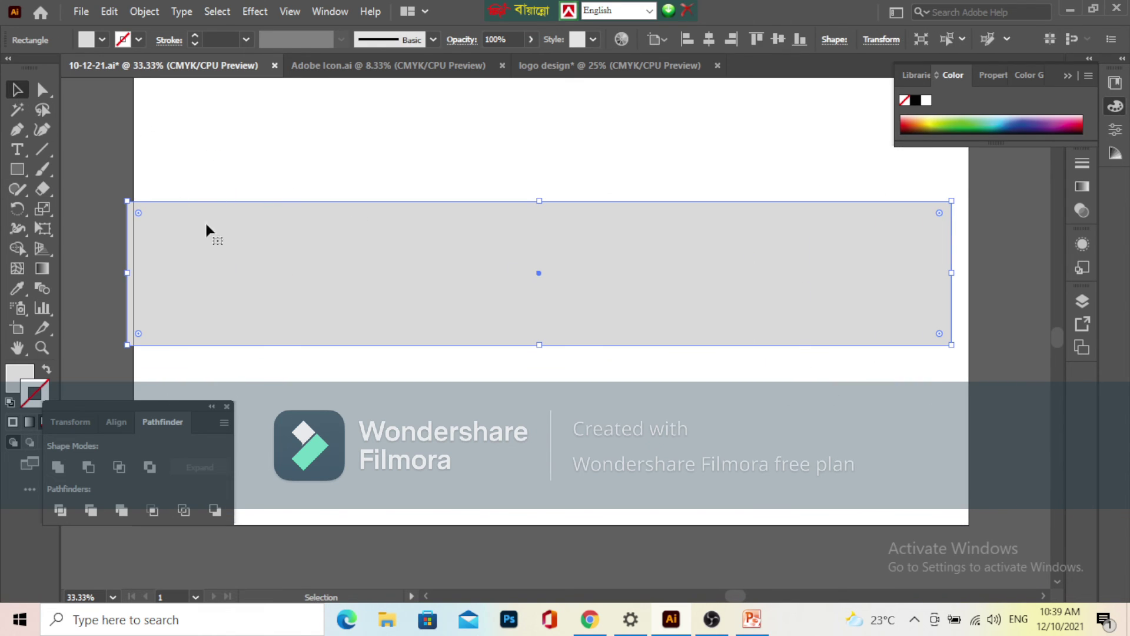
drag(127, 273, 133, 273)
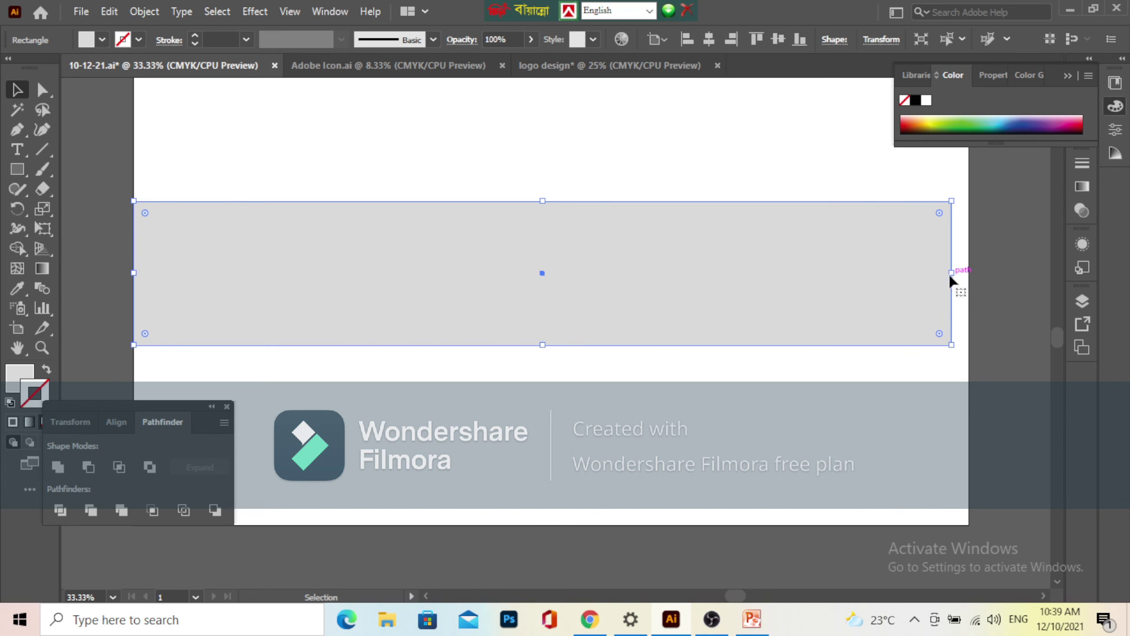
drag(952, 273, 971, 279)
- Send the grey rectangle to the back behind the text and clear the selection
right_click(972, 279)
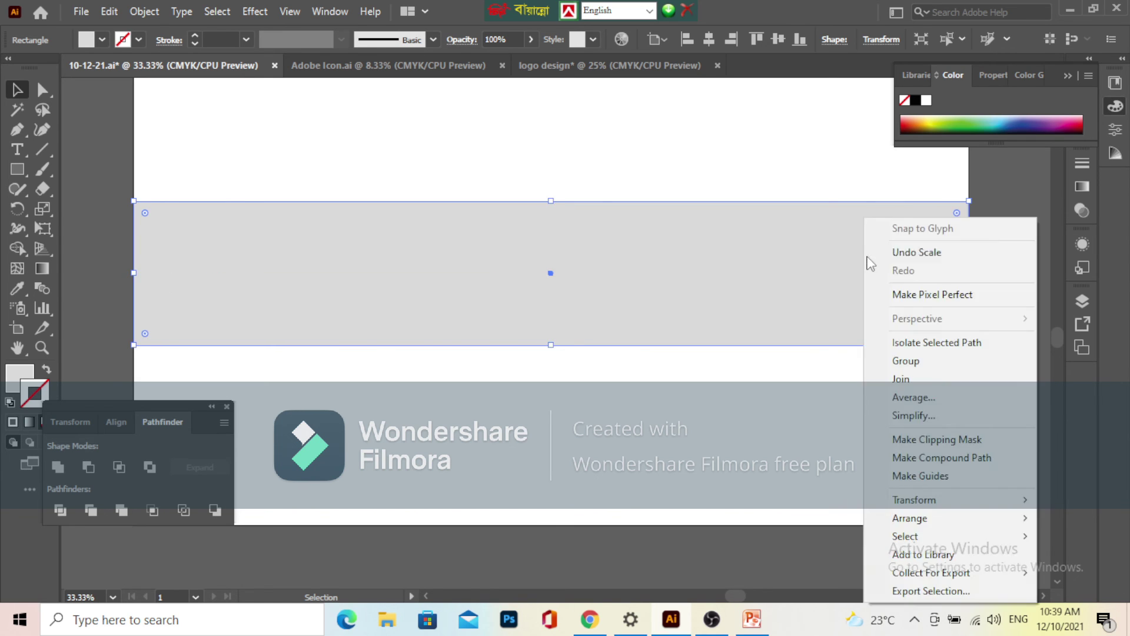
mouse_move(939, 524)
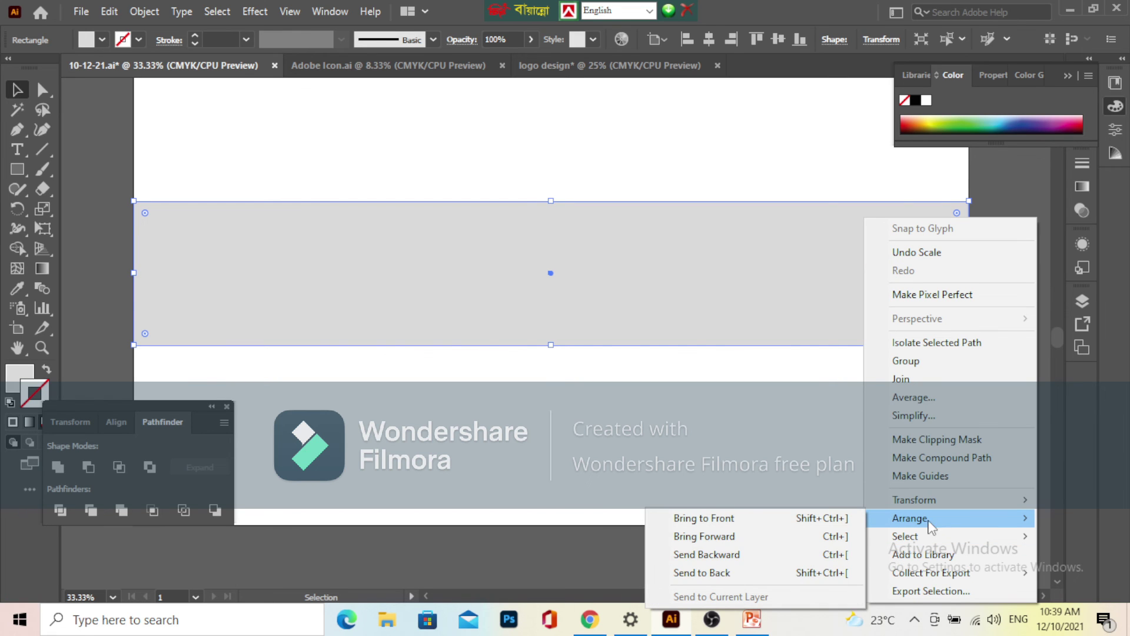
click(743, 573)
click(665, 439)
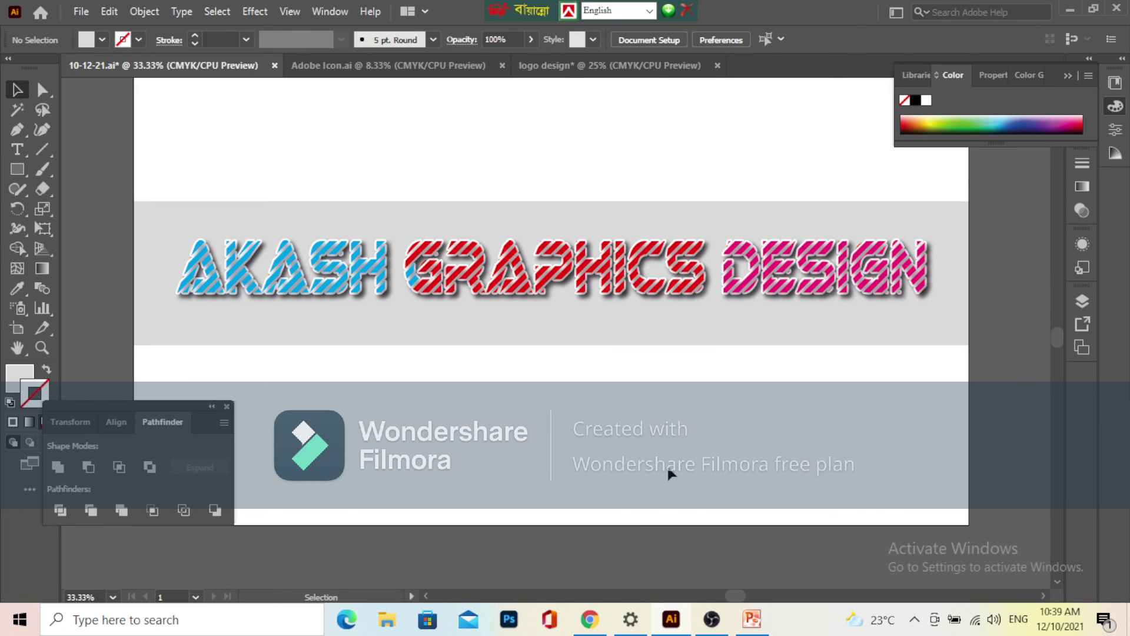
click(464, 338)
click(102, 39)
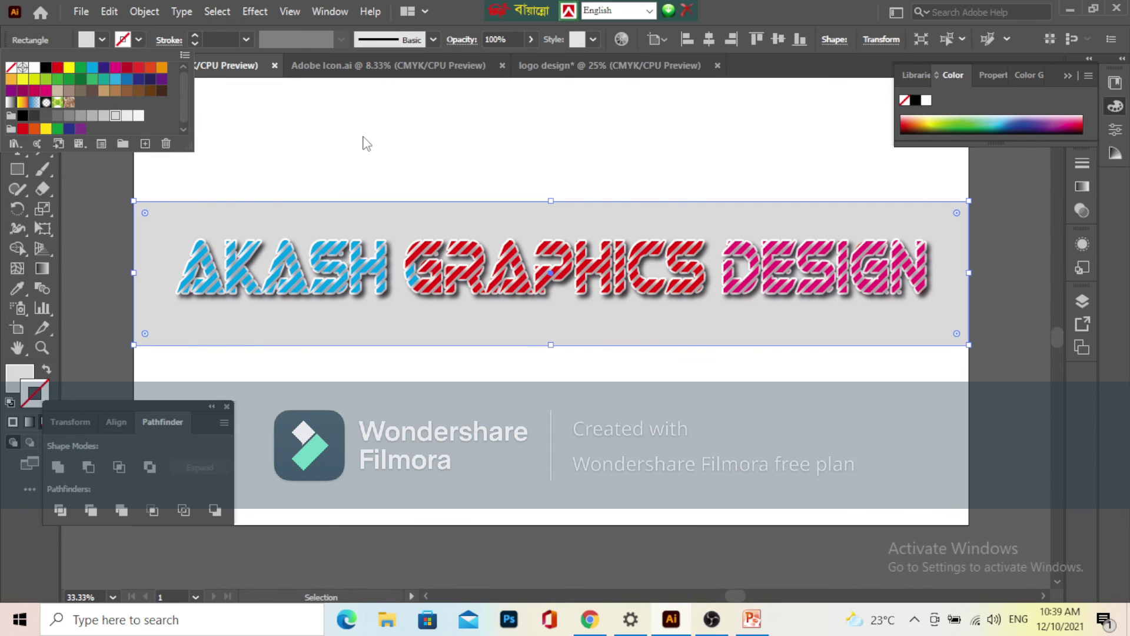
click(363, 143)
scroll(466, 353, down, 2)
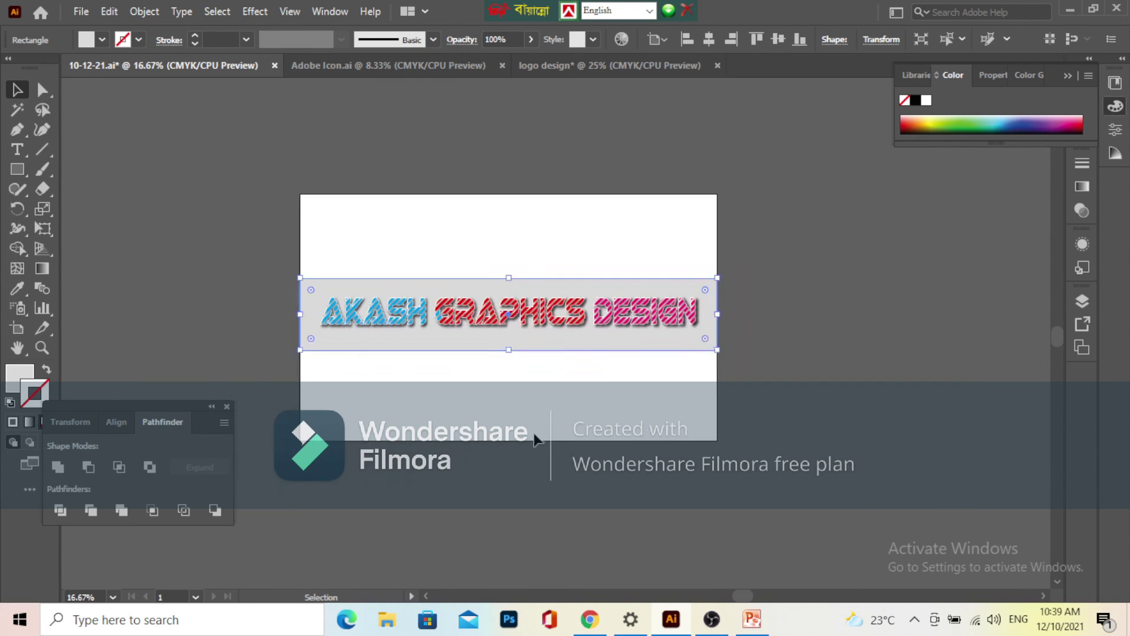
click(531, 433)
scroll(480, 366, up, 2)
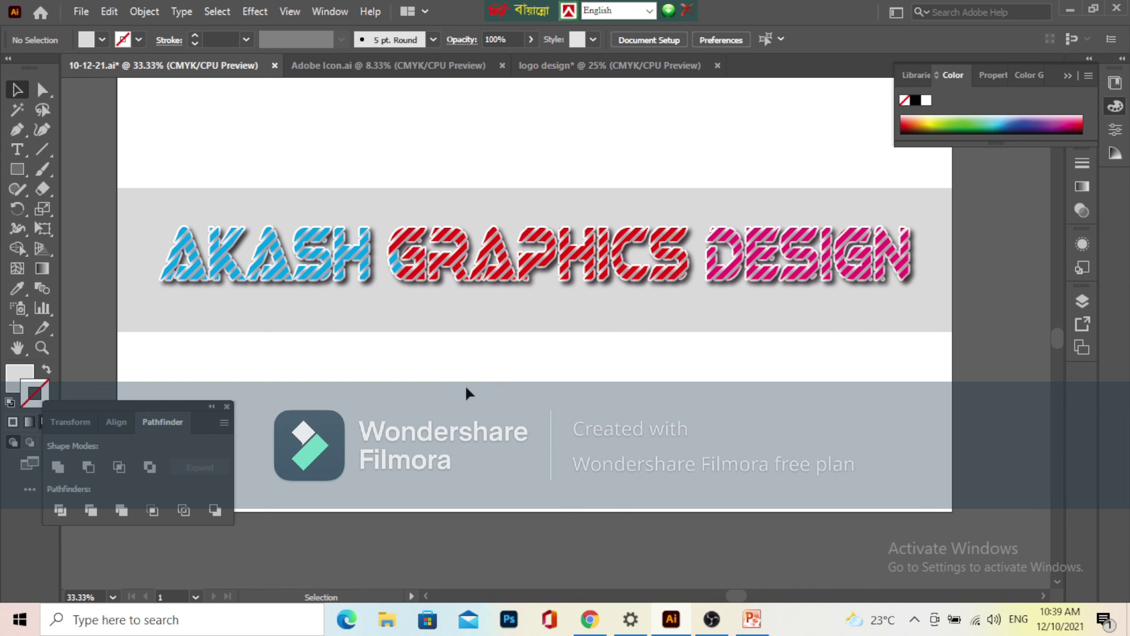
scroll(463, 381, down, 1)
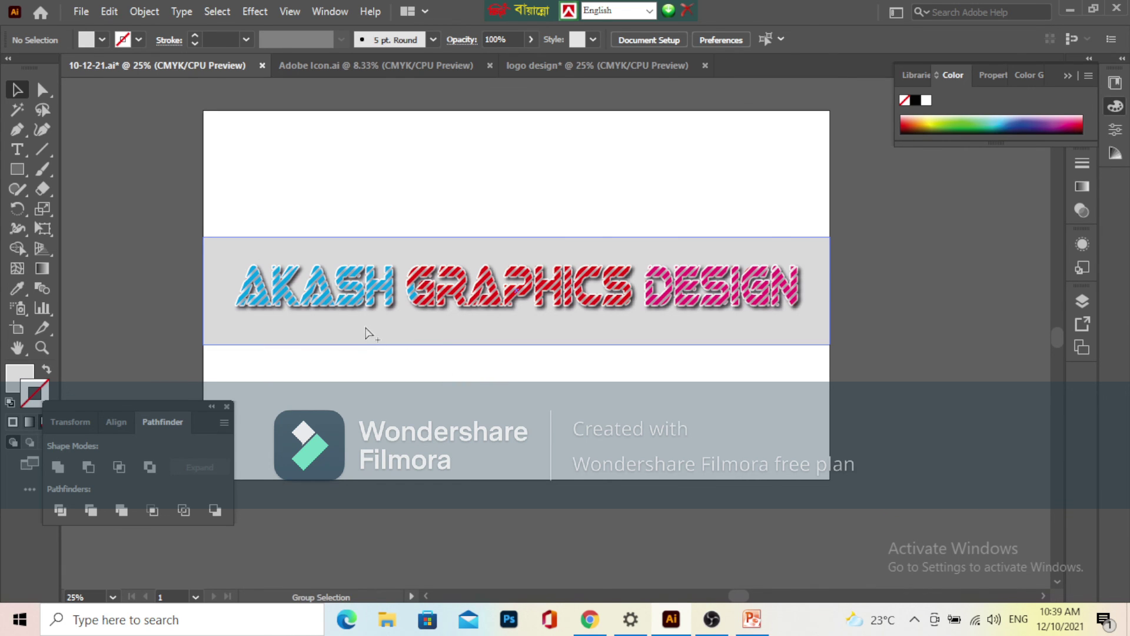
scroll(365, 333, up, 1)
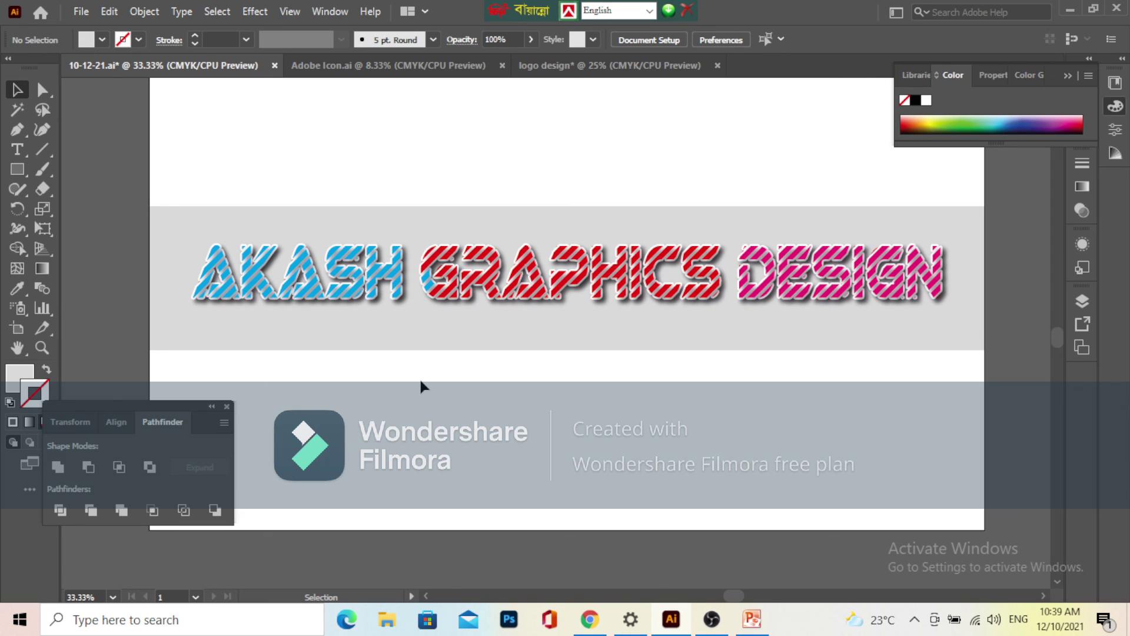
click(712, 619)
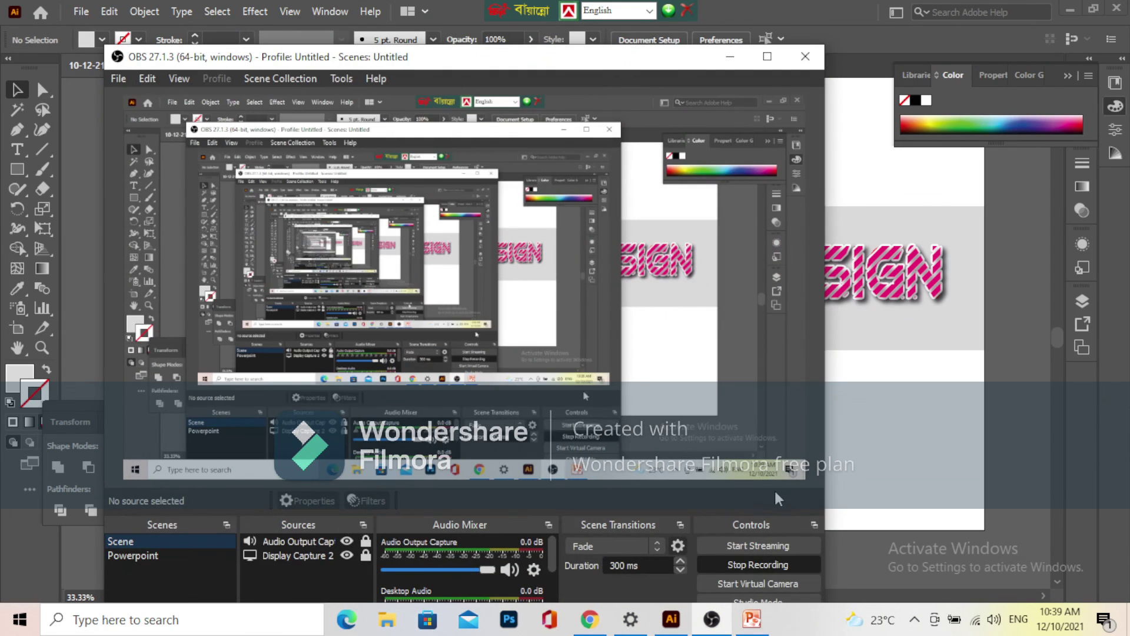